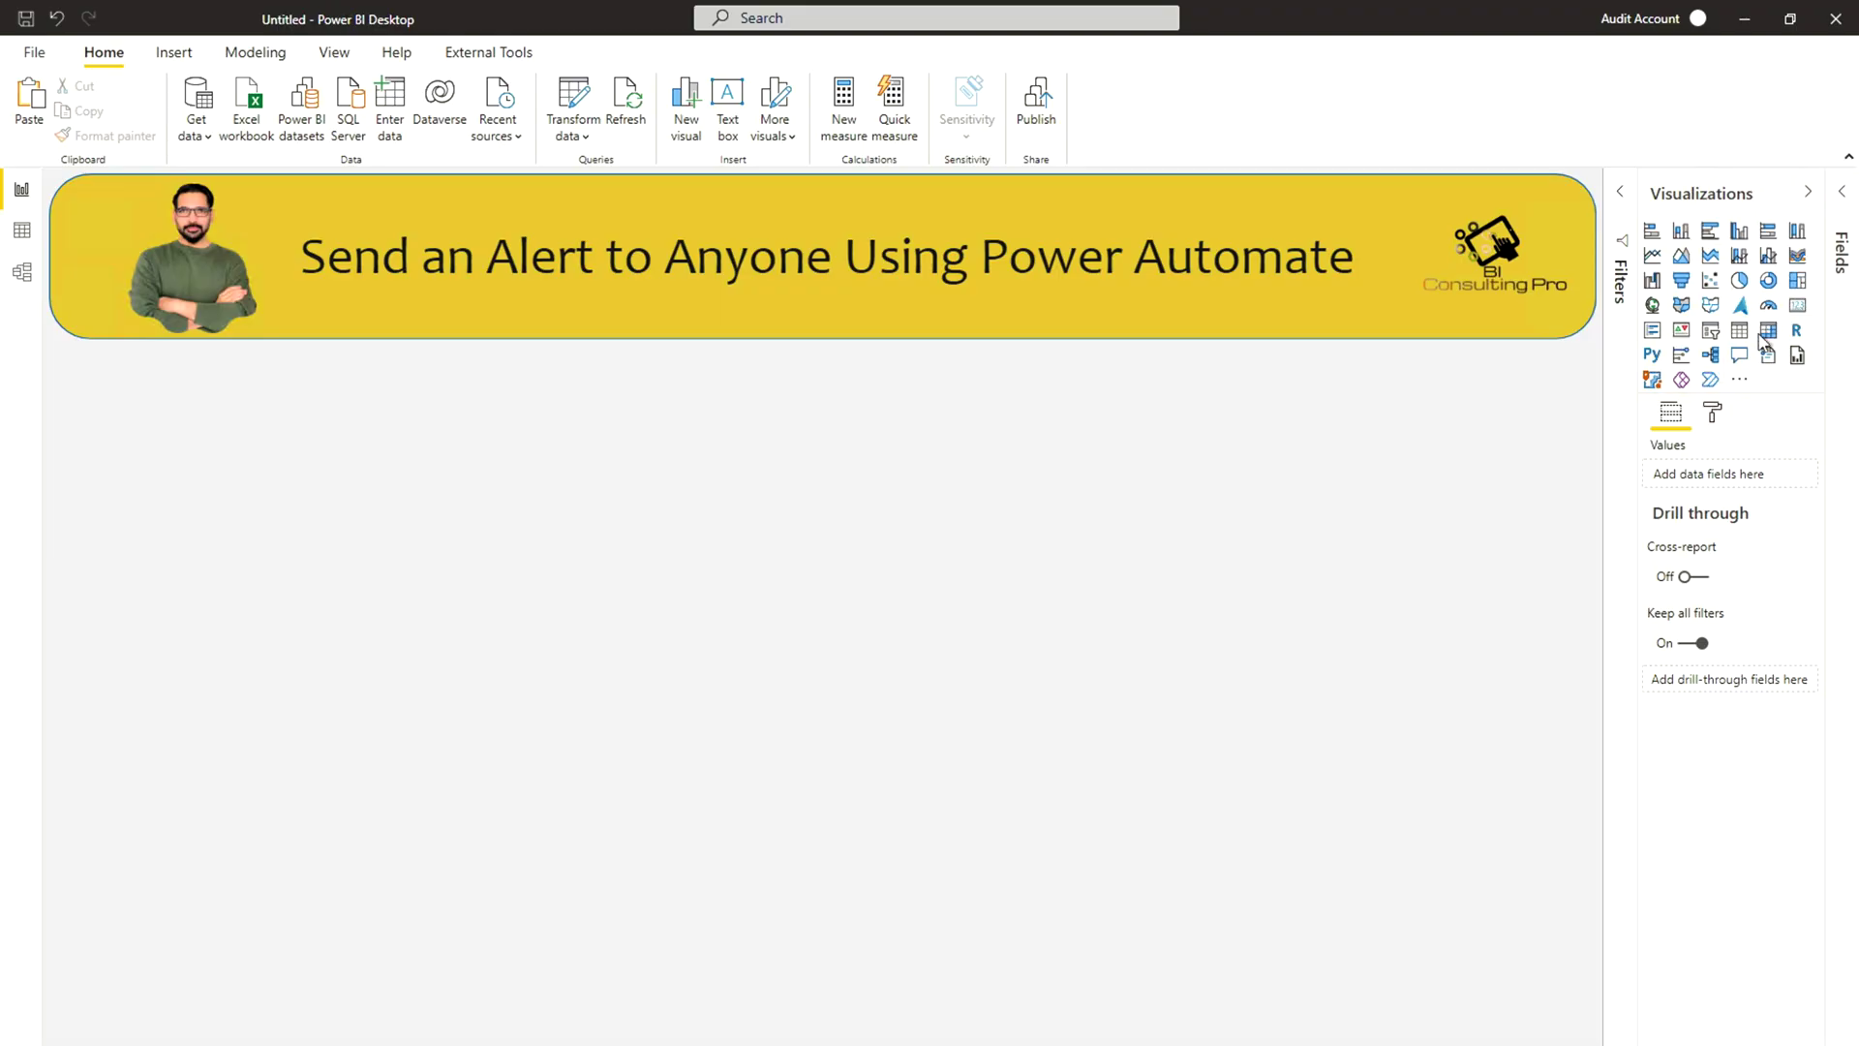
- Add a Power Automate visual to the report, enlarge it to show all its instructions, and place it below the title banner
click(1709, 381)
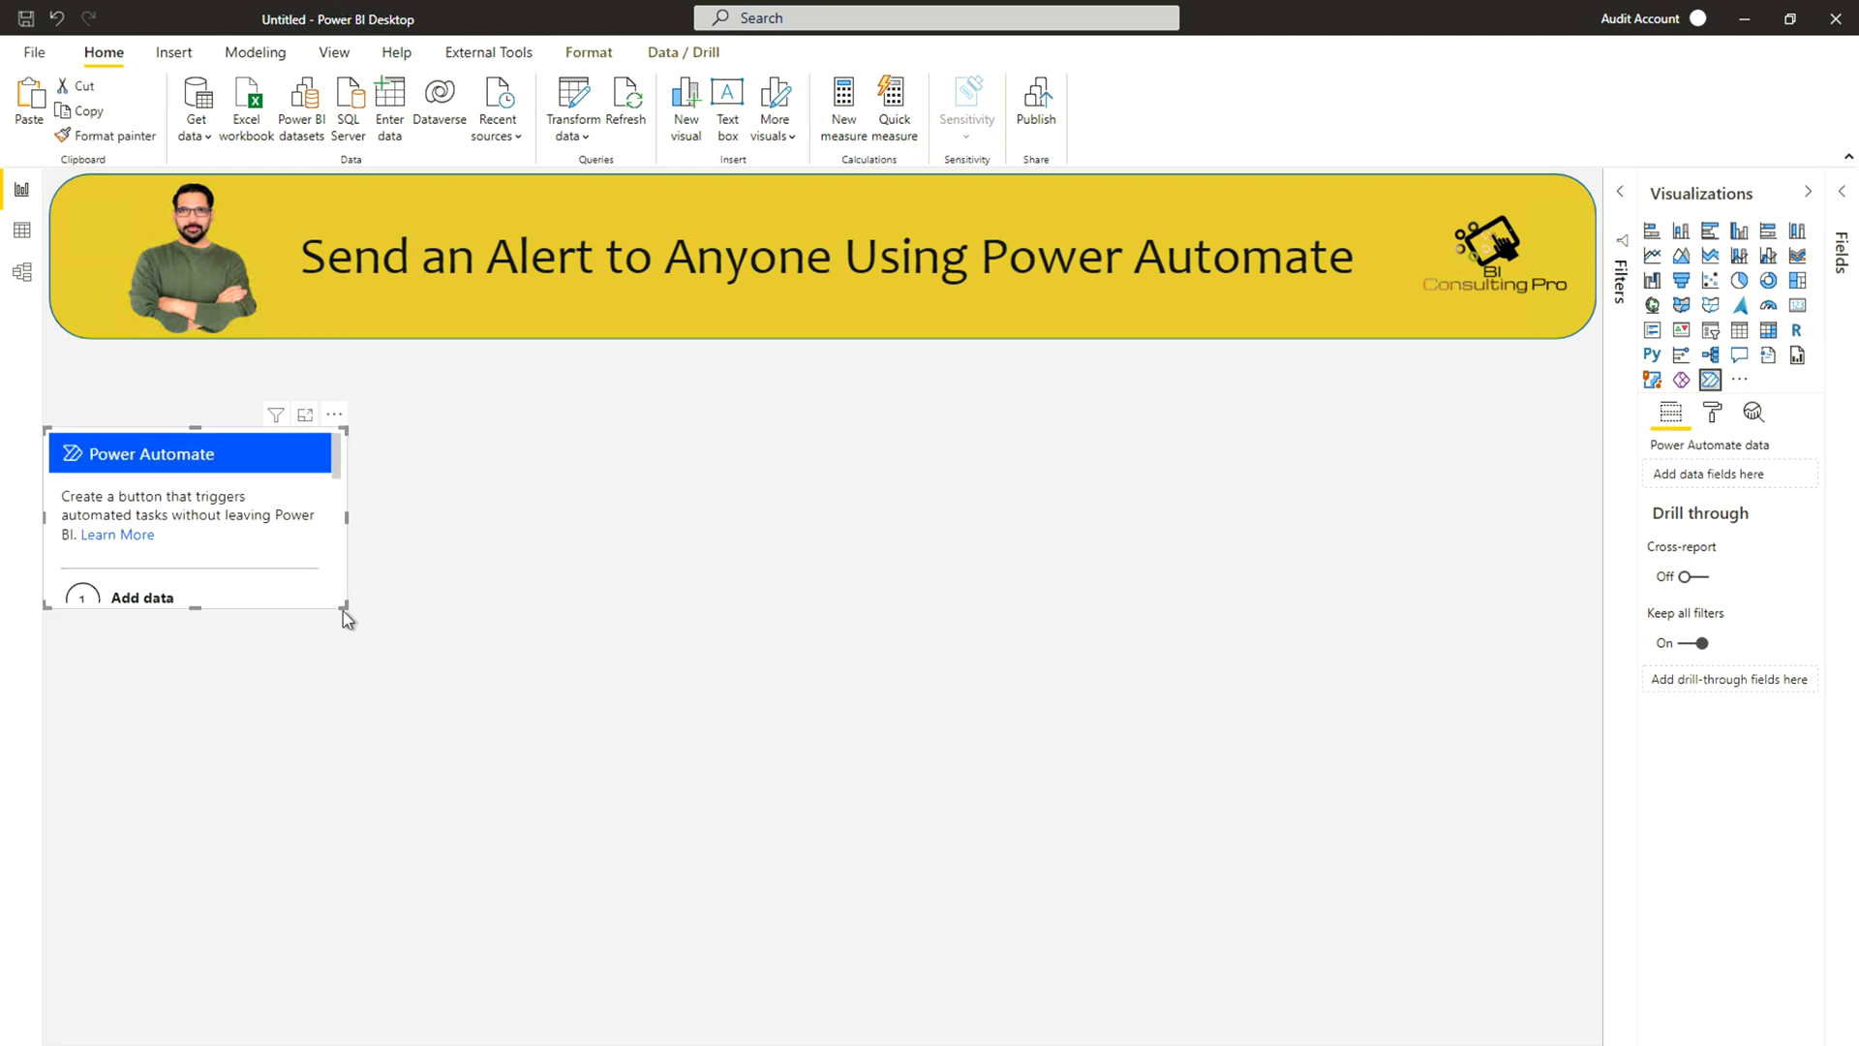
drag(343, 609, 473, 987)
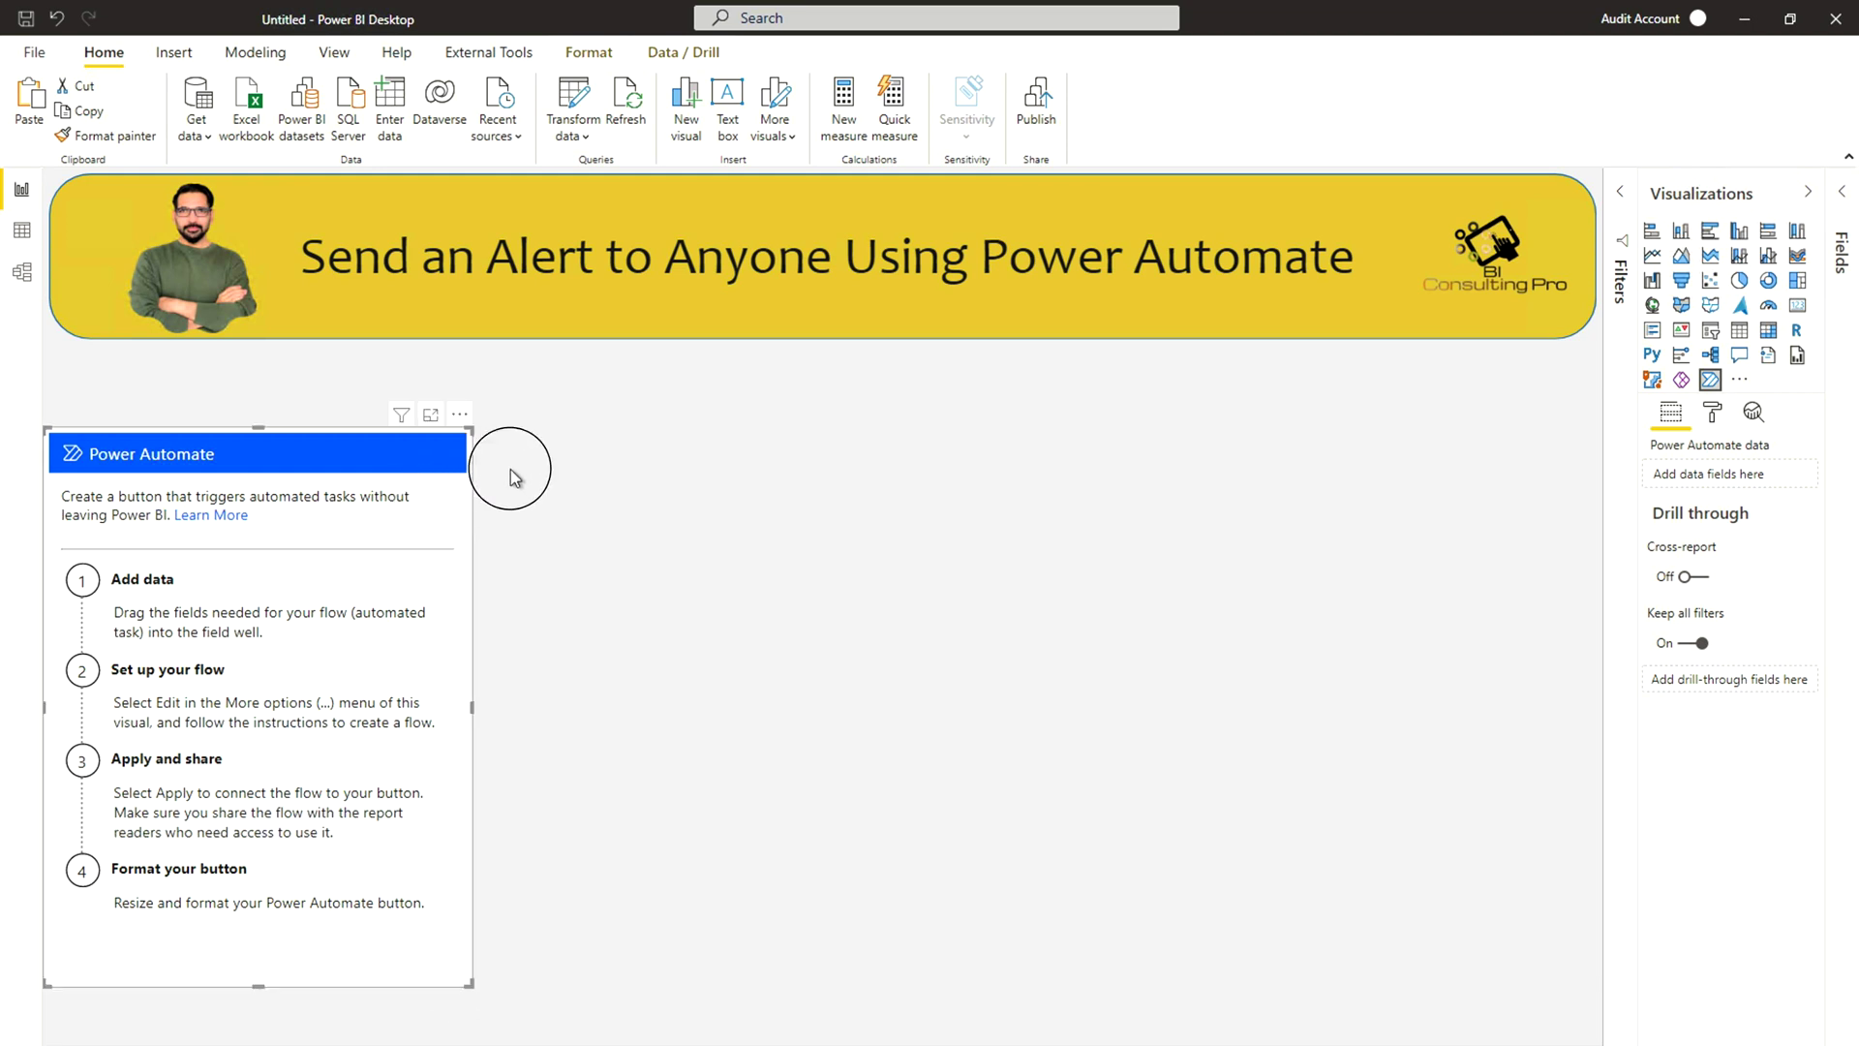
drag(456, 419, 523, 397)
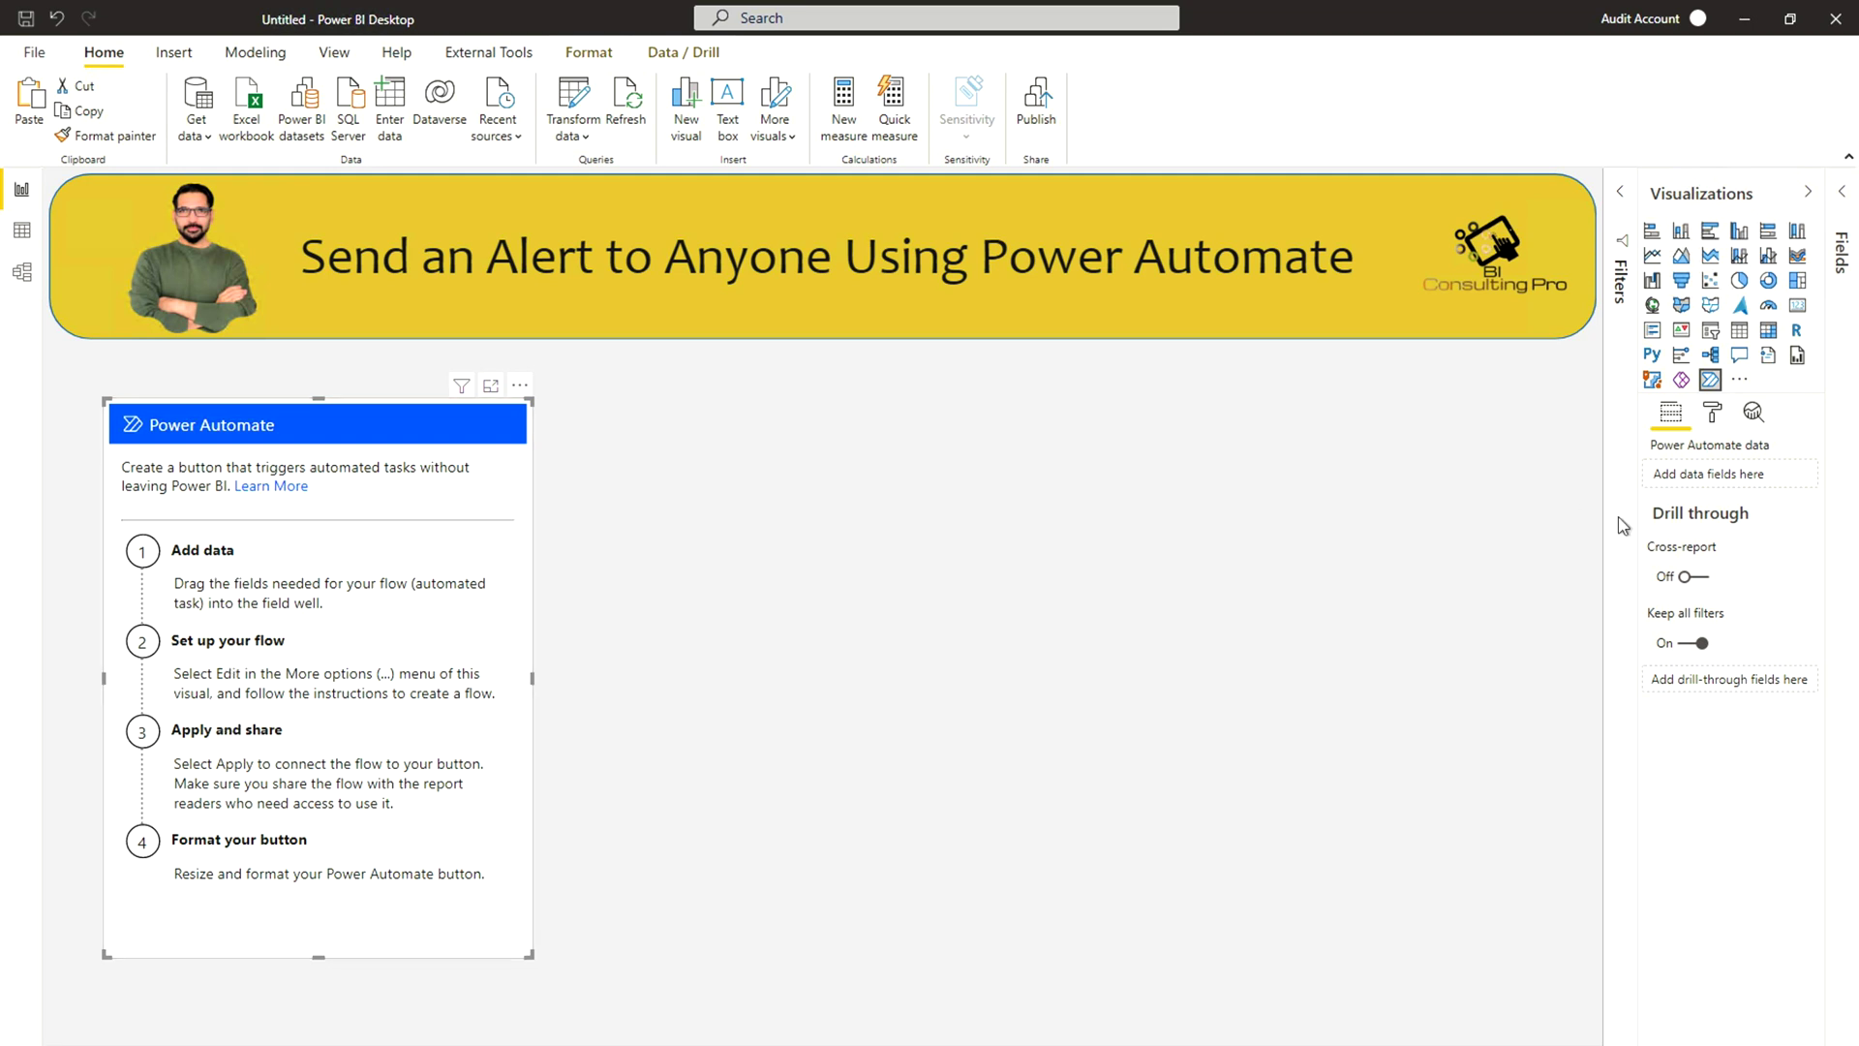
- Add the EMail Address and Name fields from Emp Table as Power Automate data, and make the visual slightly taller
click(1840, 198)
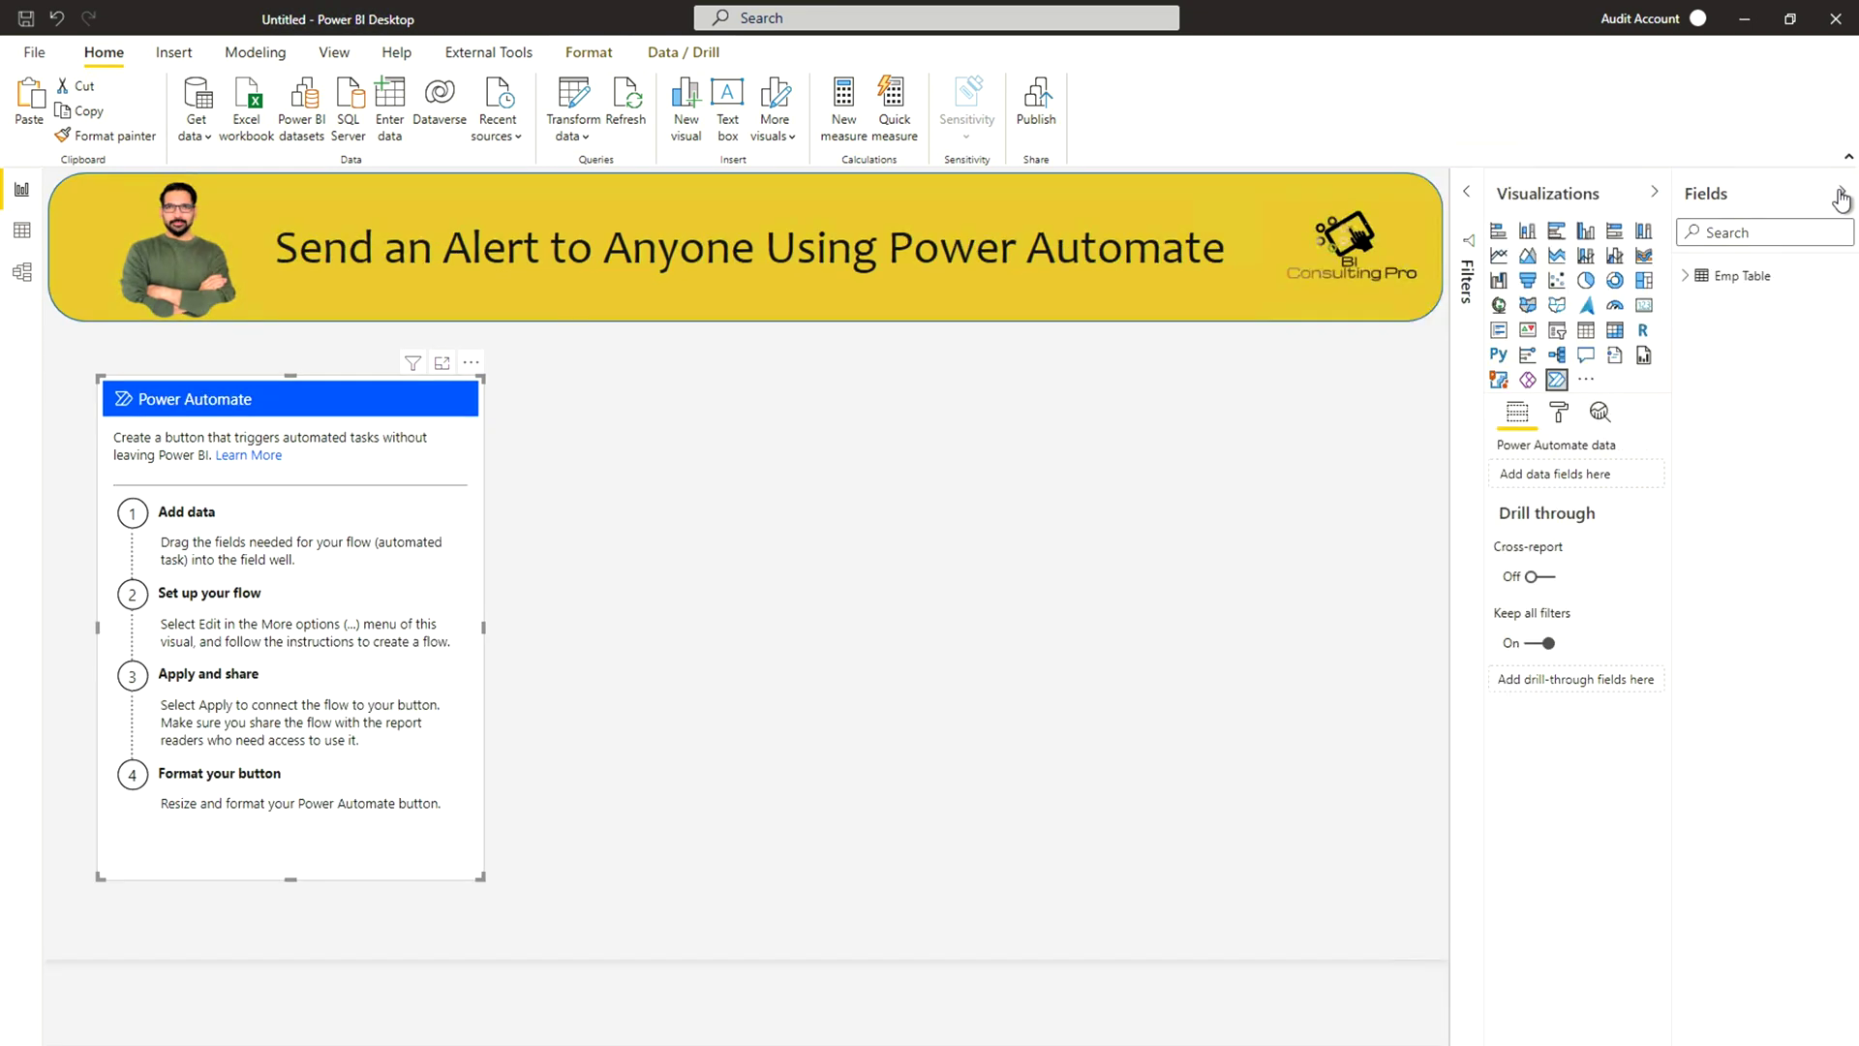
click(1690, 280)
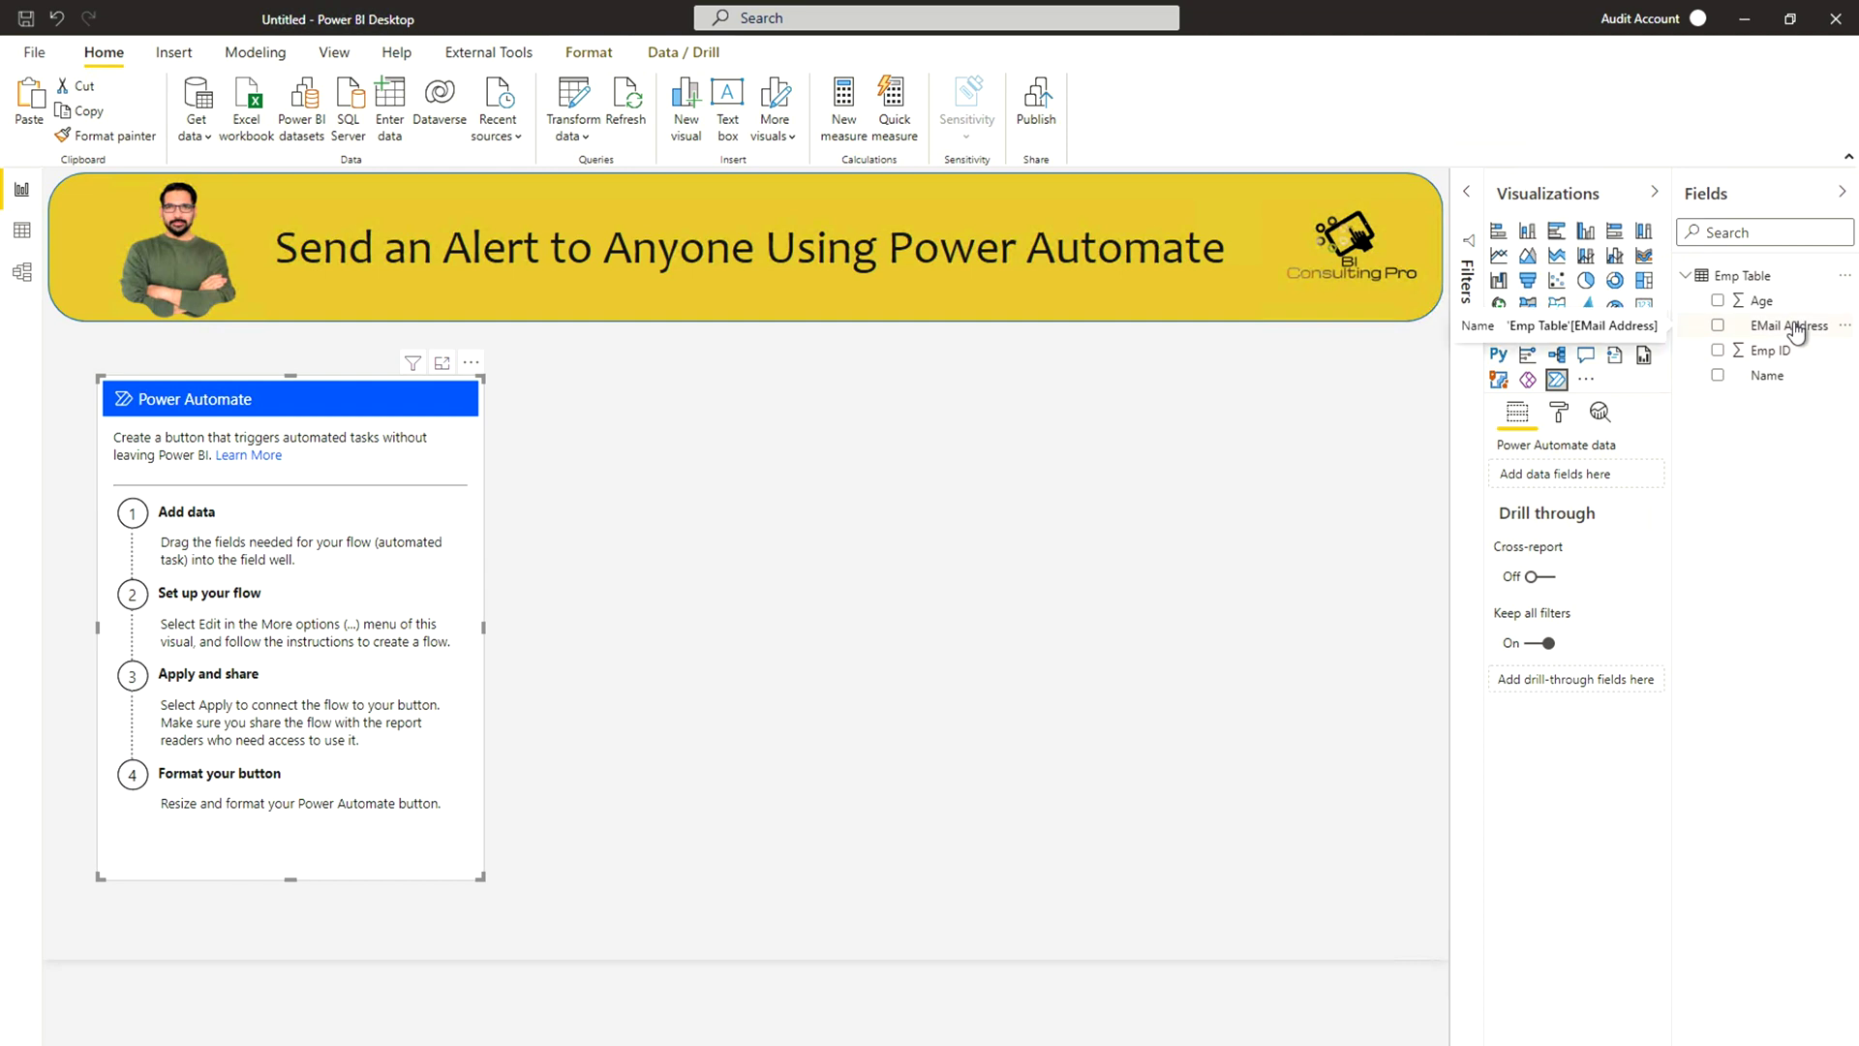
drag(1796, 332, 1598, 479)
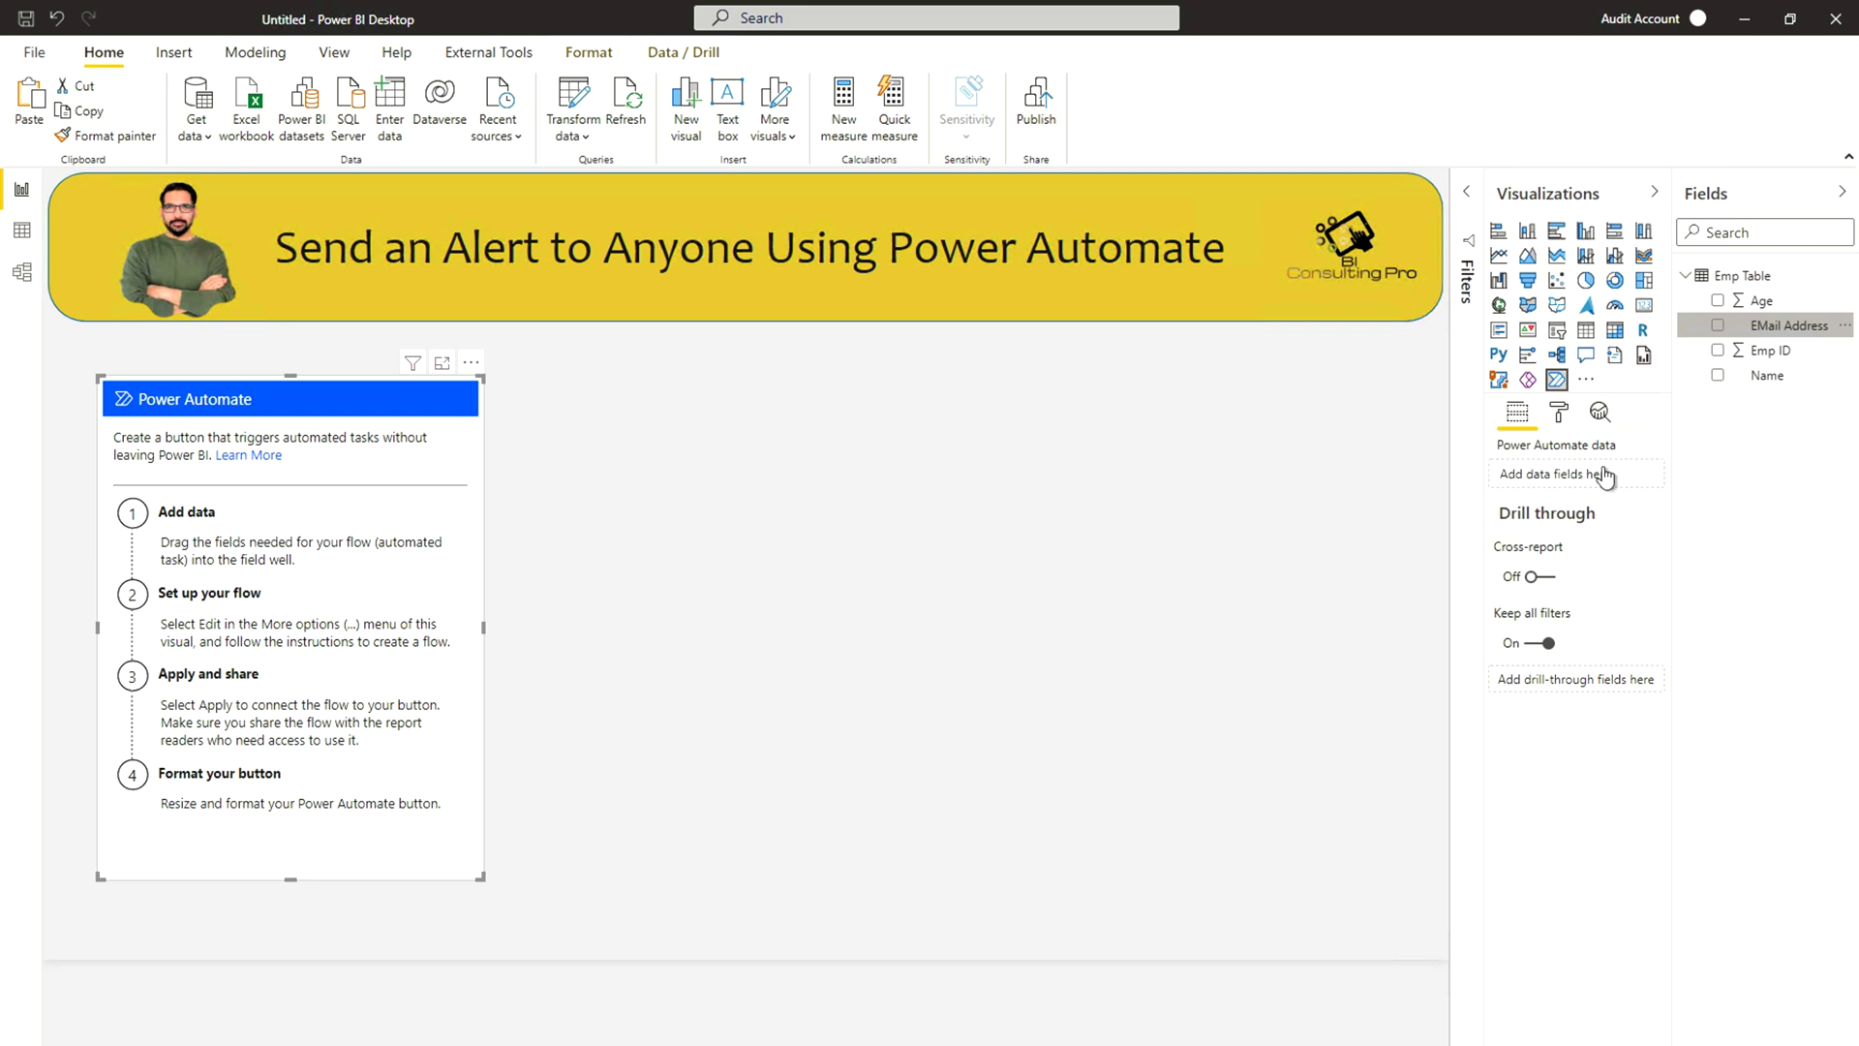
drag(1687, 431, 1602, 495)
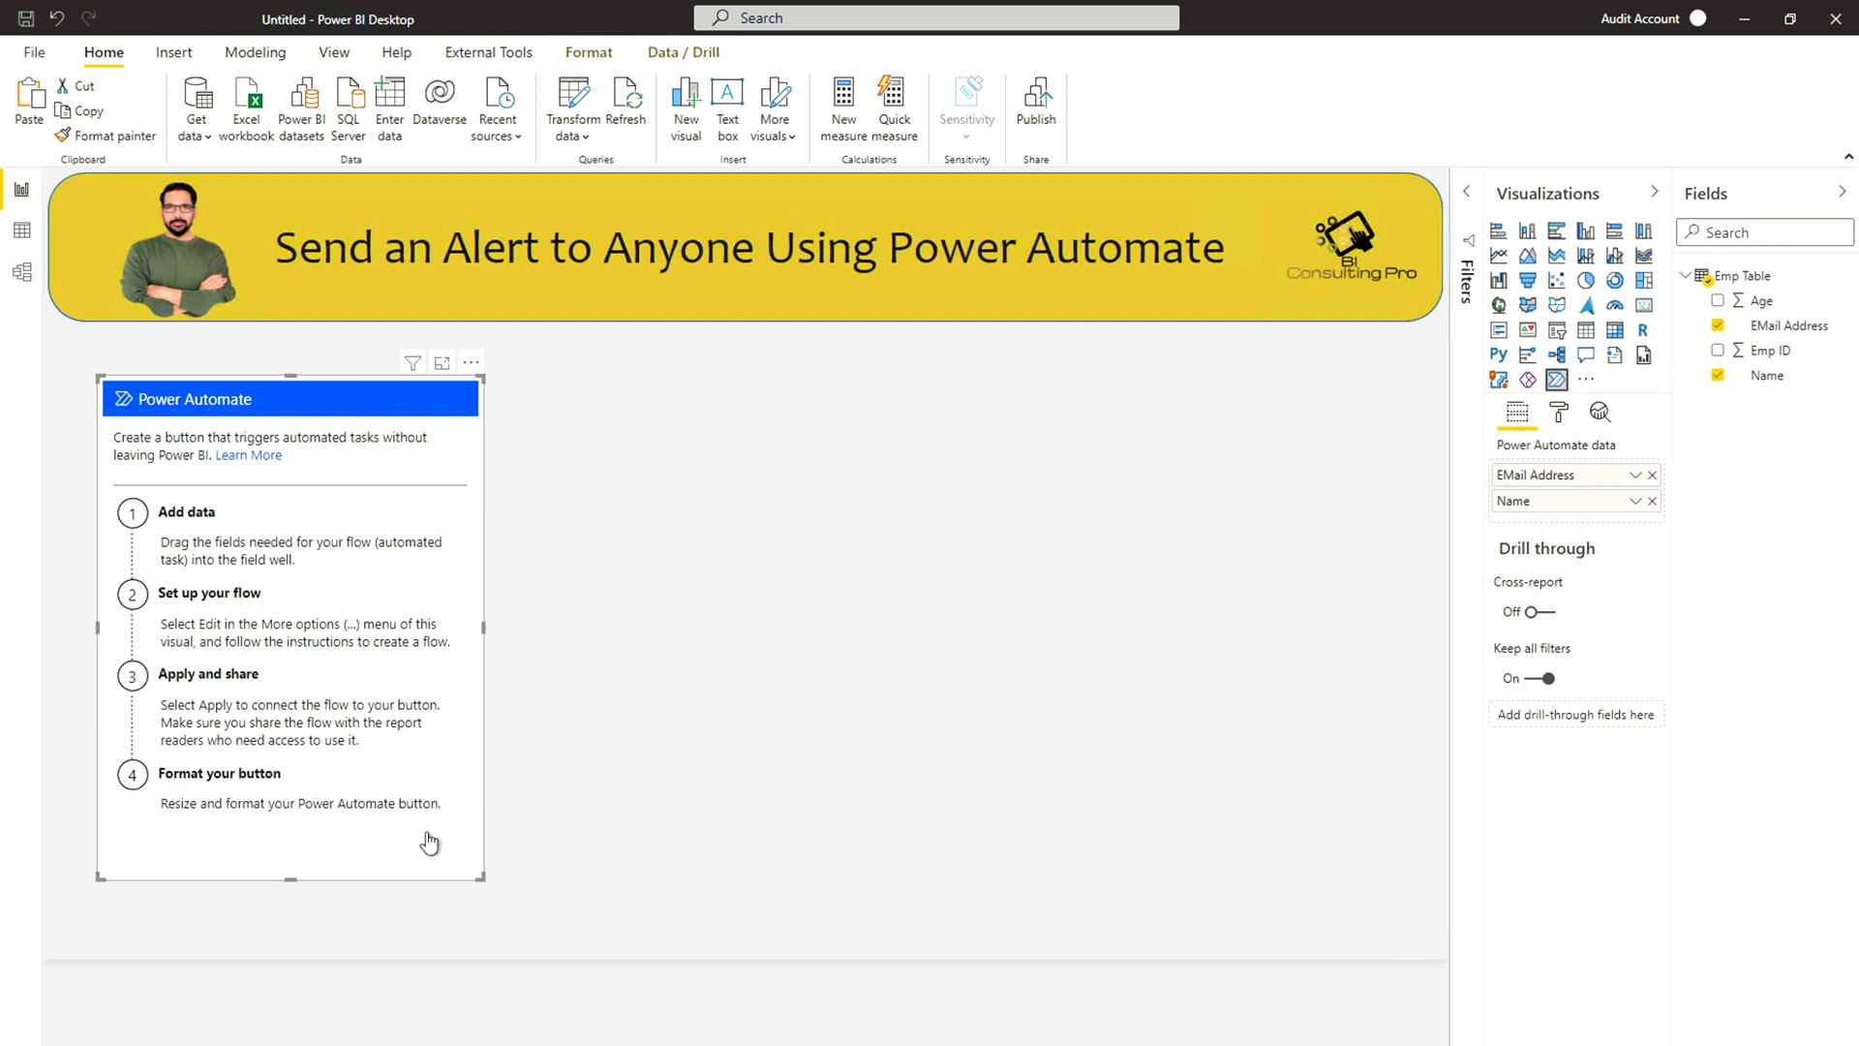
drag(291, 879, 298, 939)
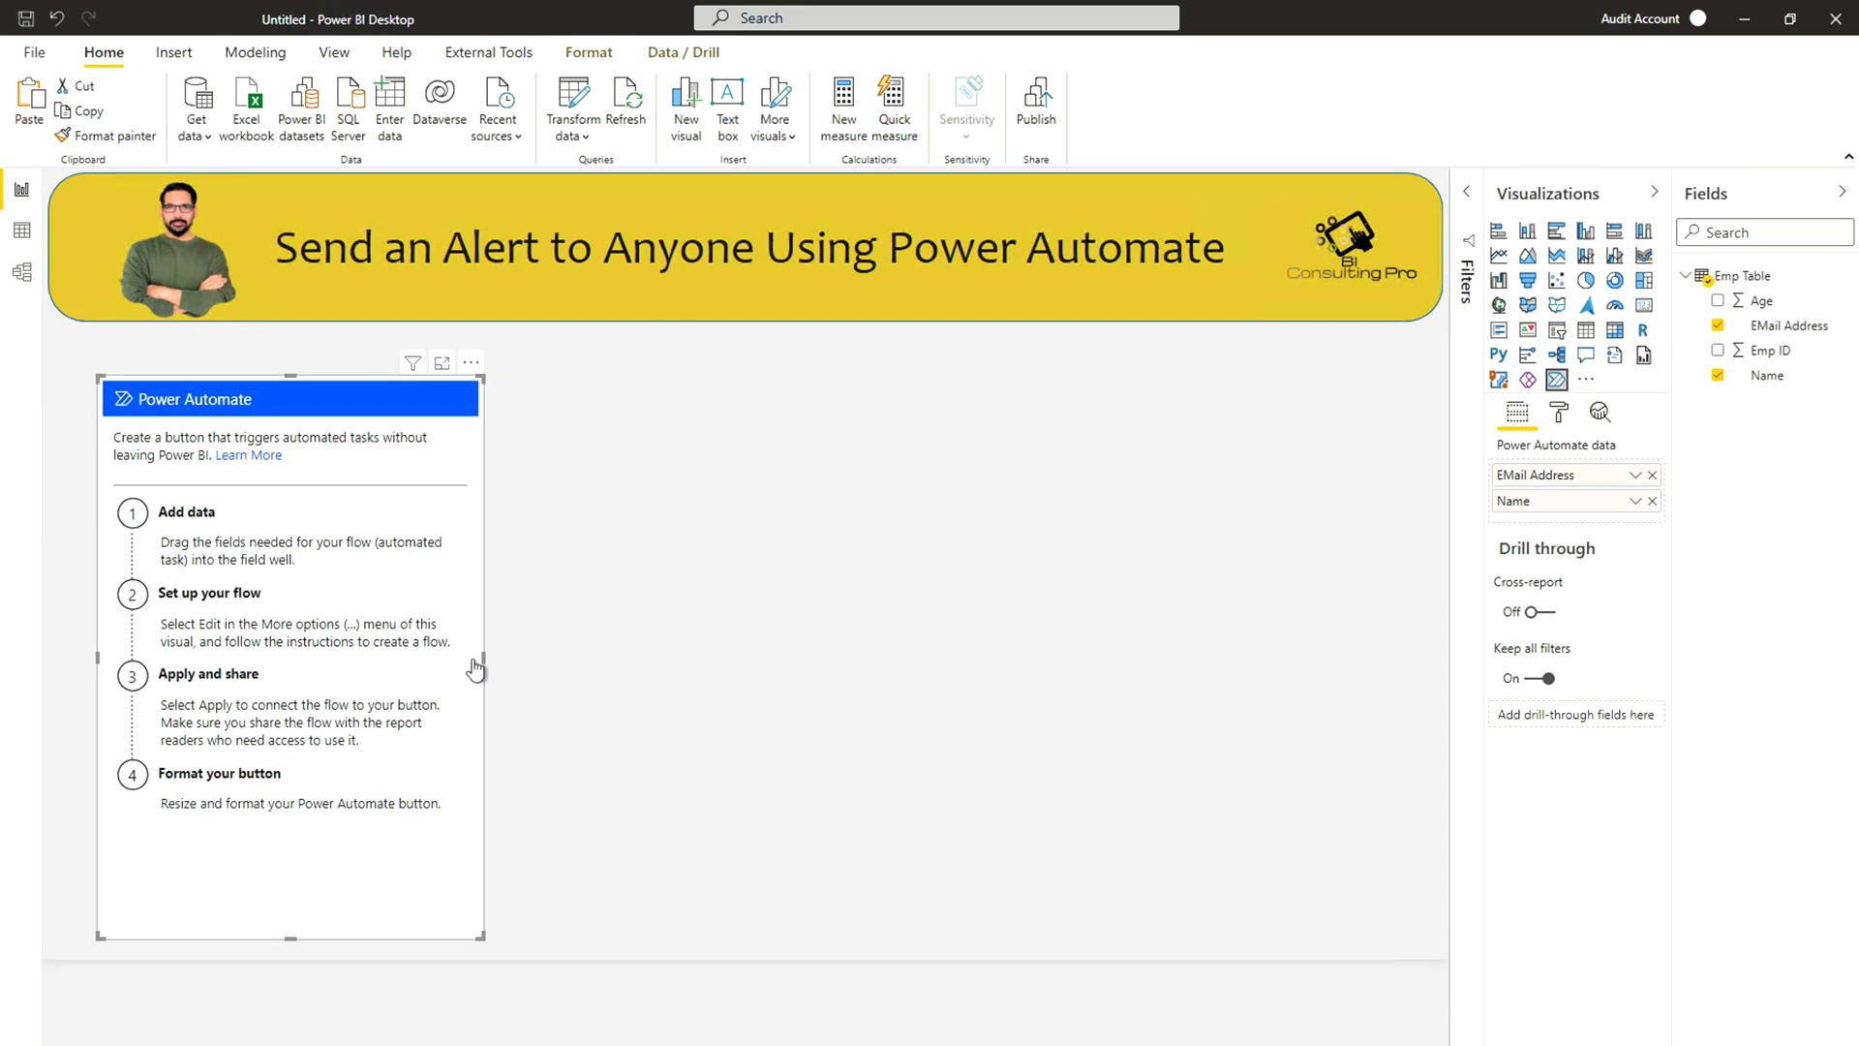
- Edit the visual to create a flow from the "Send a Teams message from Power BI" template, signing in to Microsoft Teams
click(470, 365)
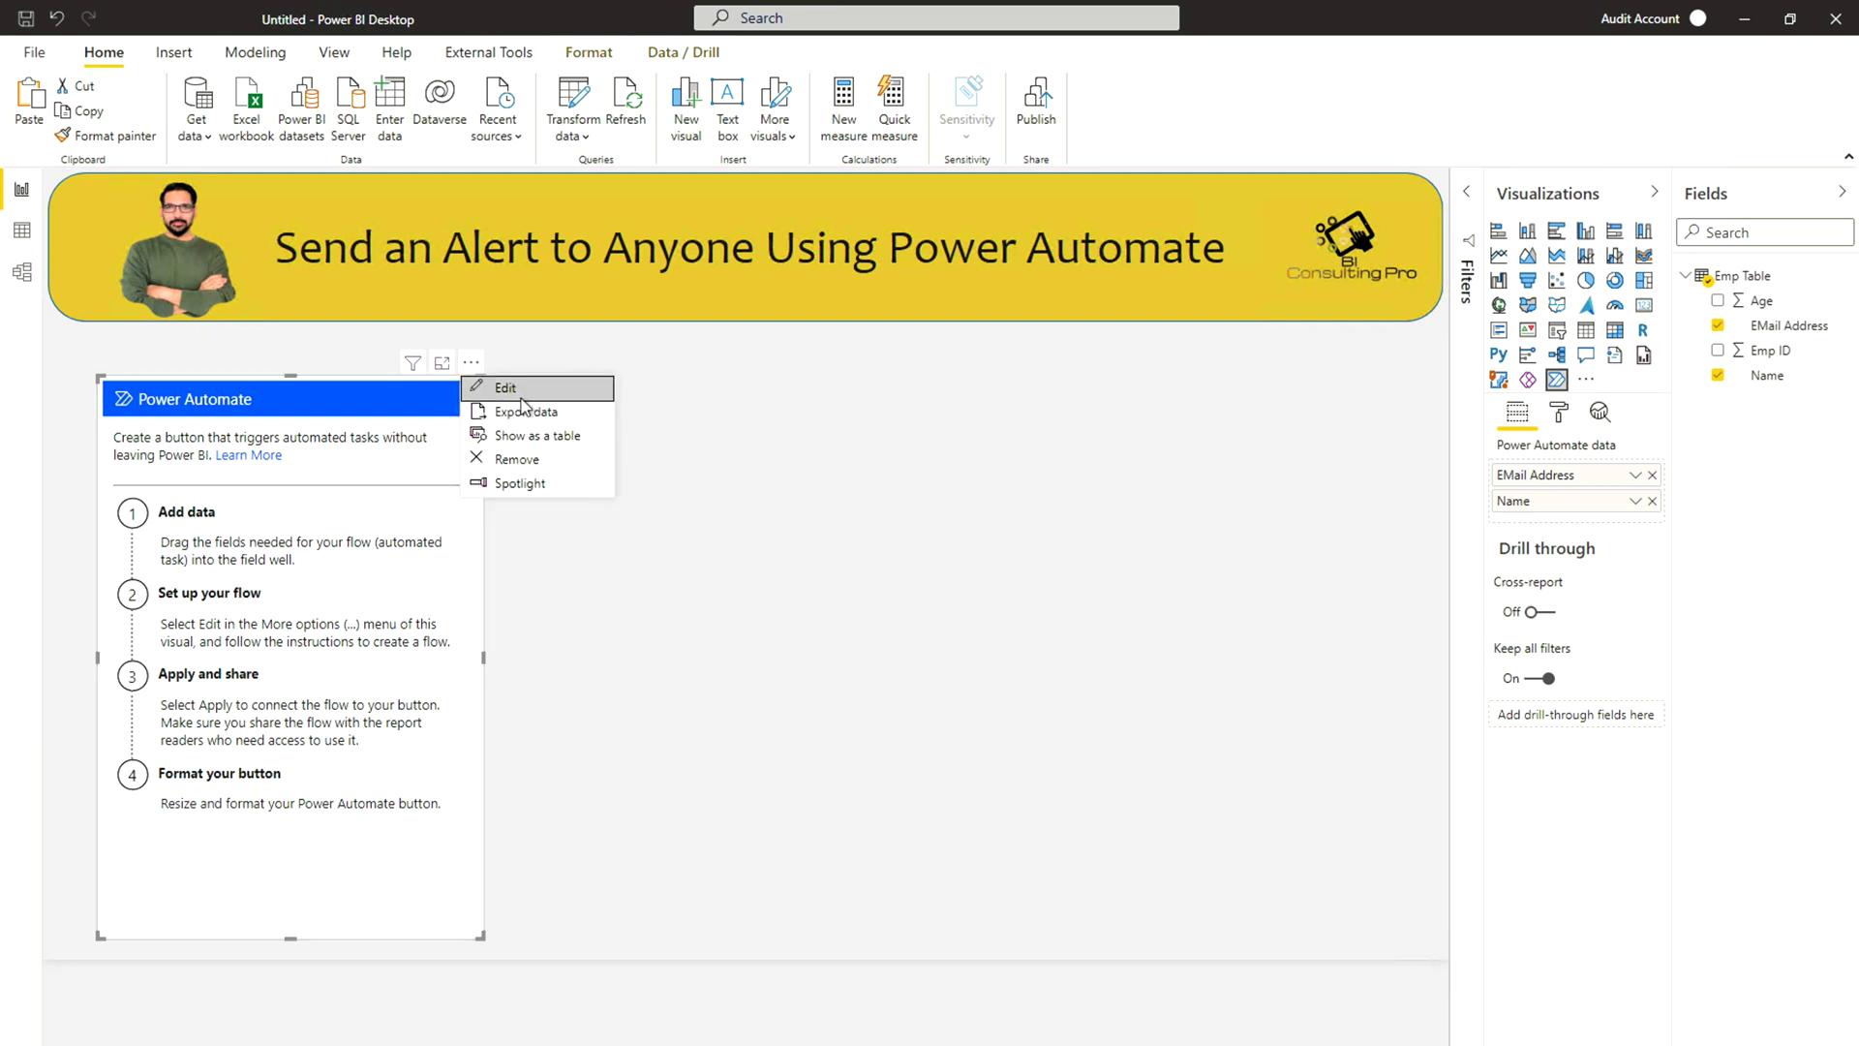
click(521, 390)
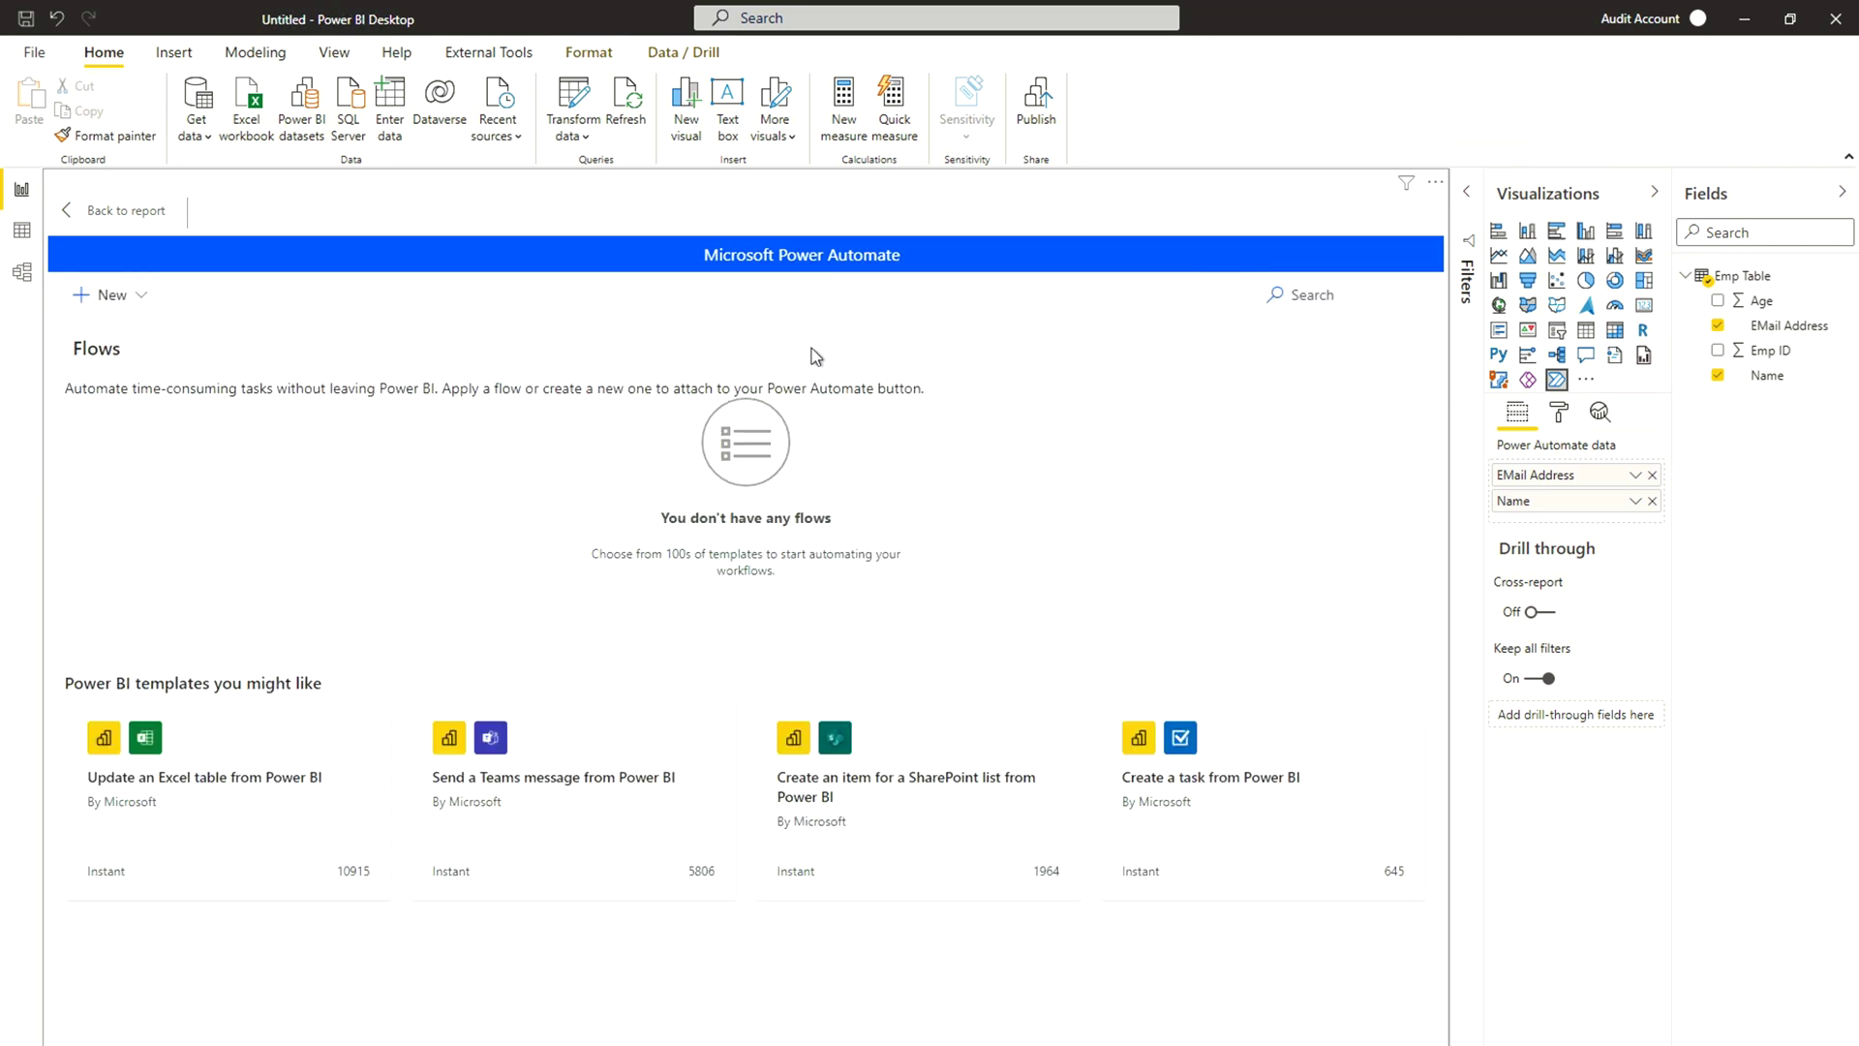
click(505, 792)
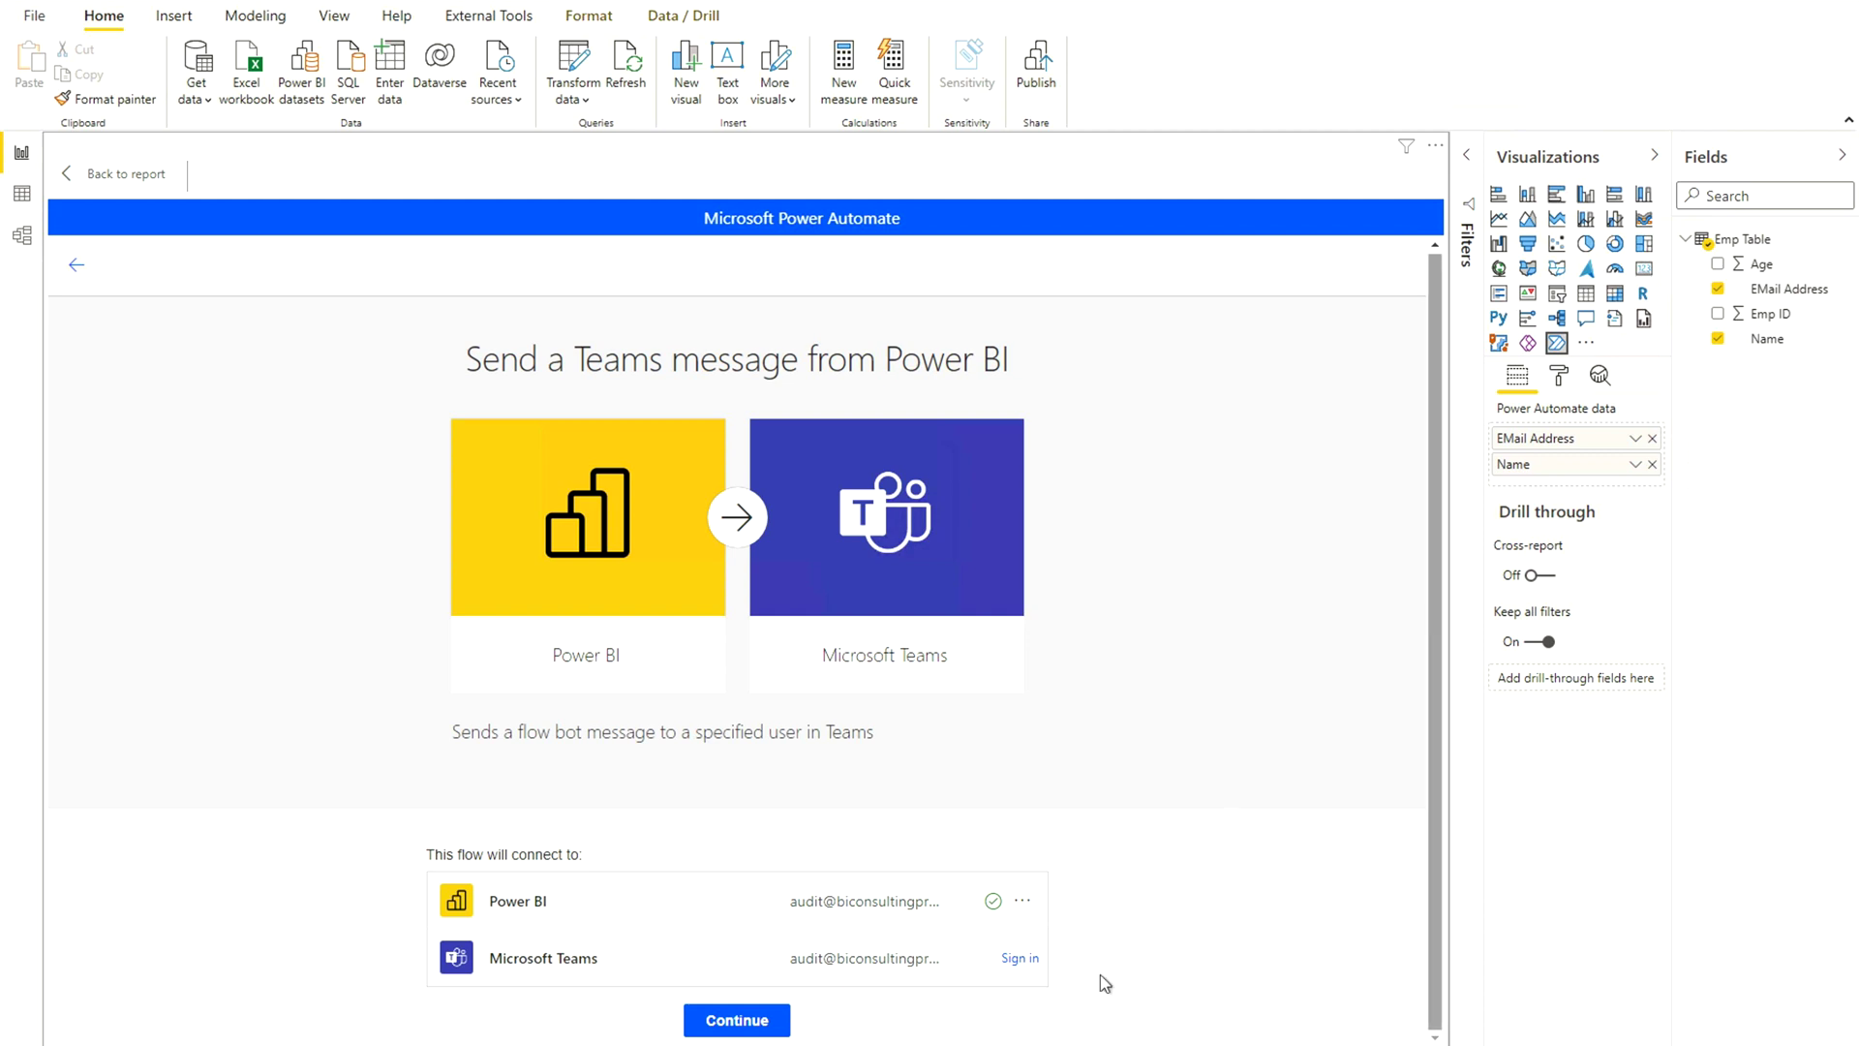
click(1021, 957)
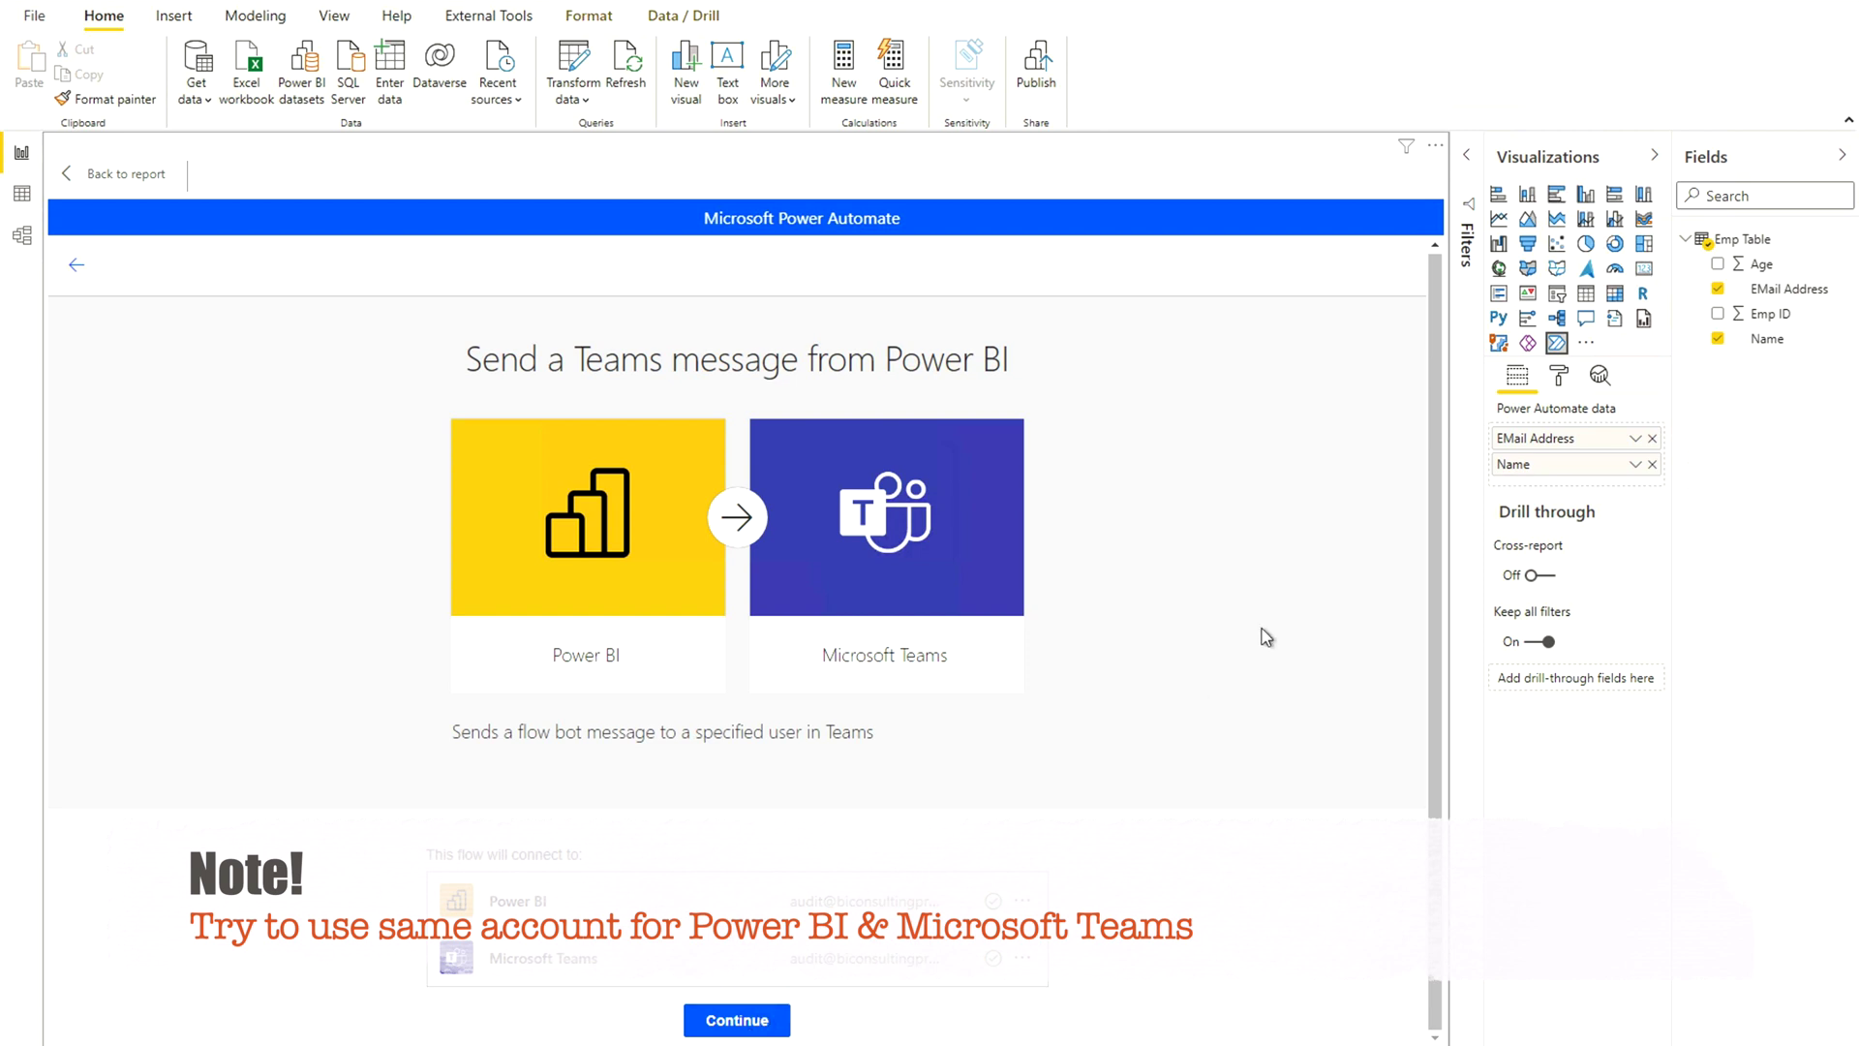
click(738, 1021)
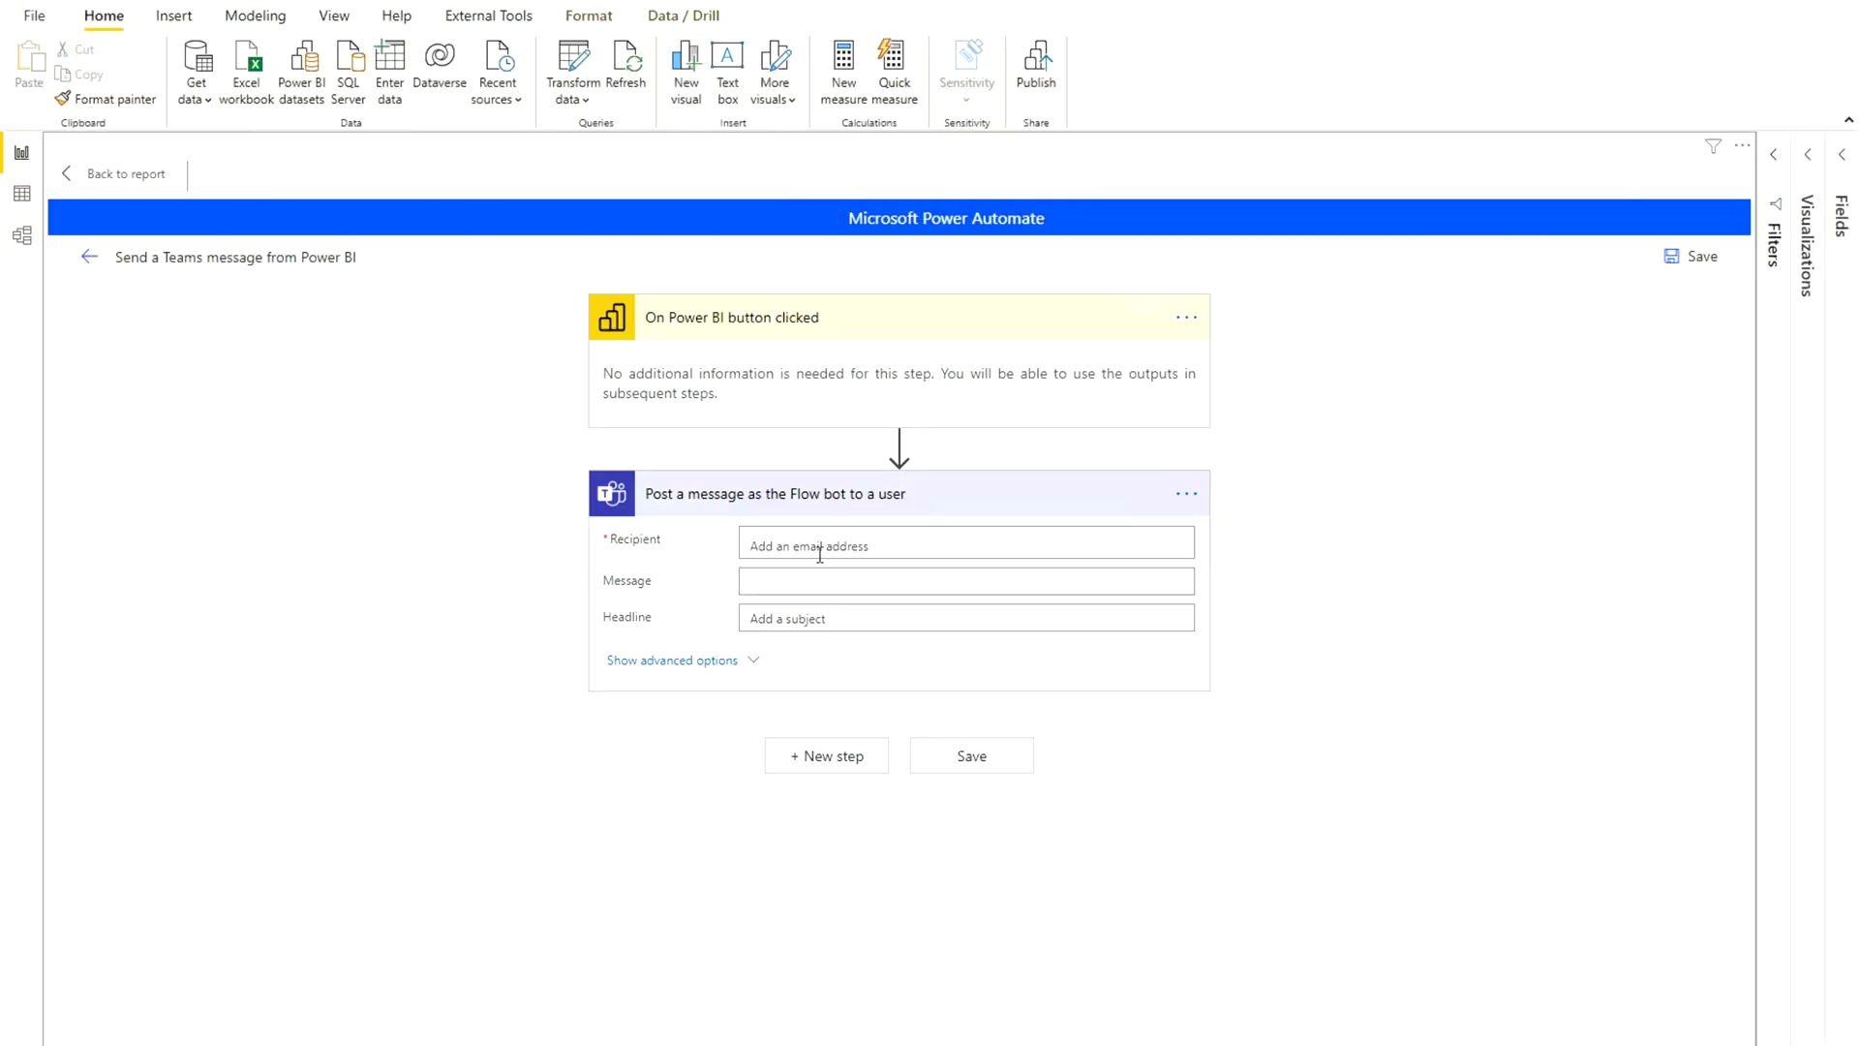
- Set the Teams message recipient to the dynamic value Power BI data EMail Address and reopen the post-message action
click(828, 546)
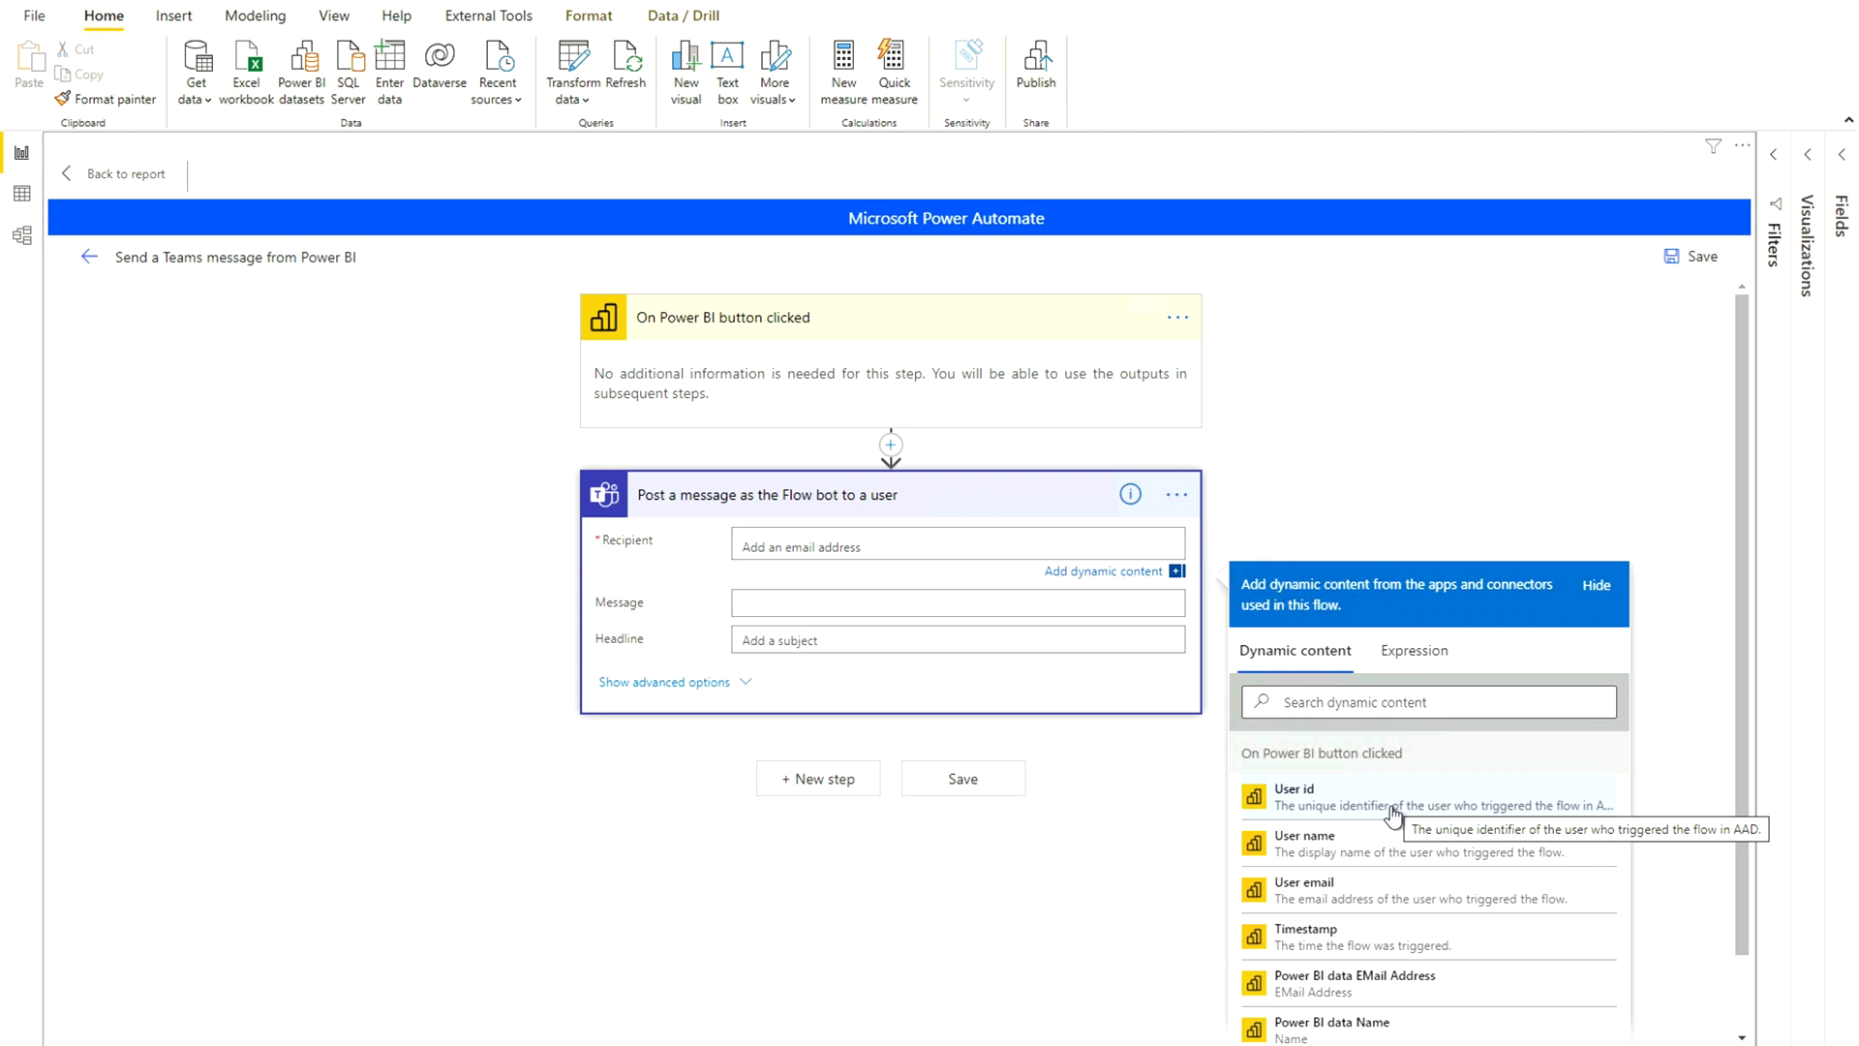
click(1395, 982)
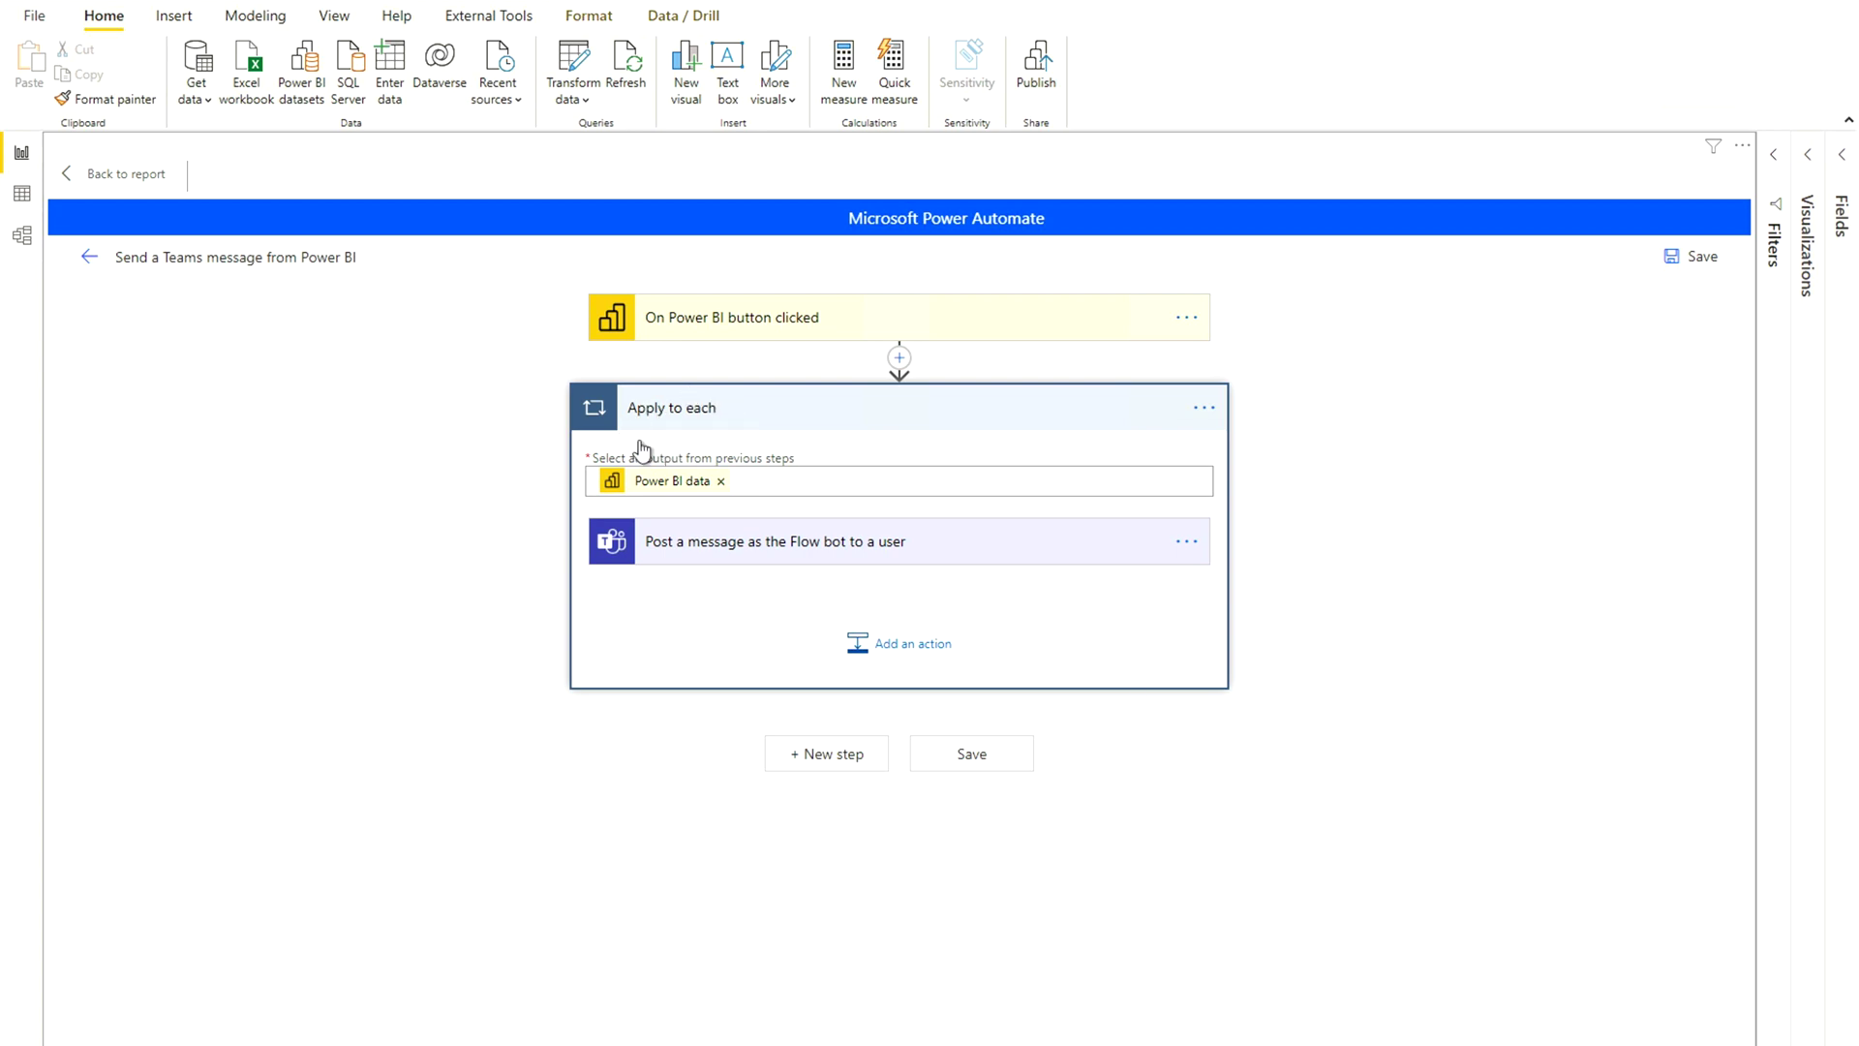
click(850, 557)
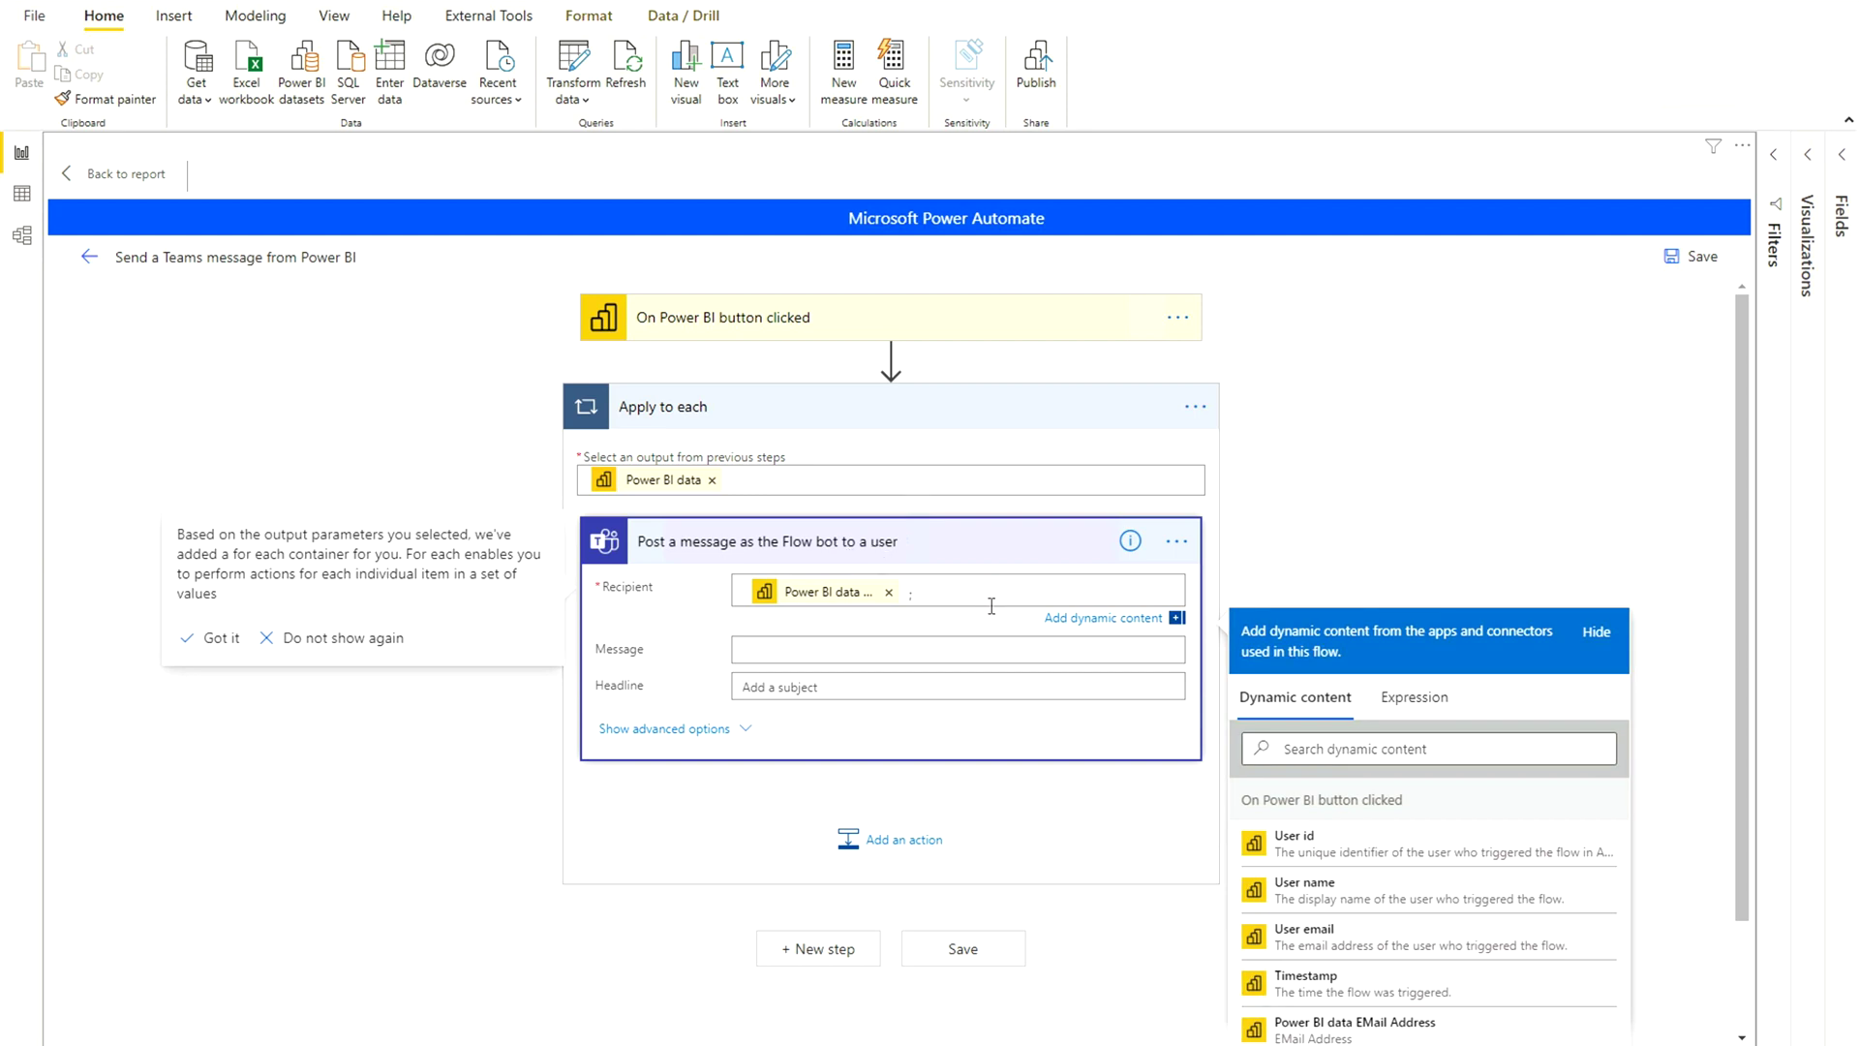
- Insert the dynamic value Power BI data Name at the start of the Teams message
click(925, 644)
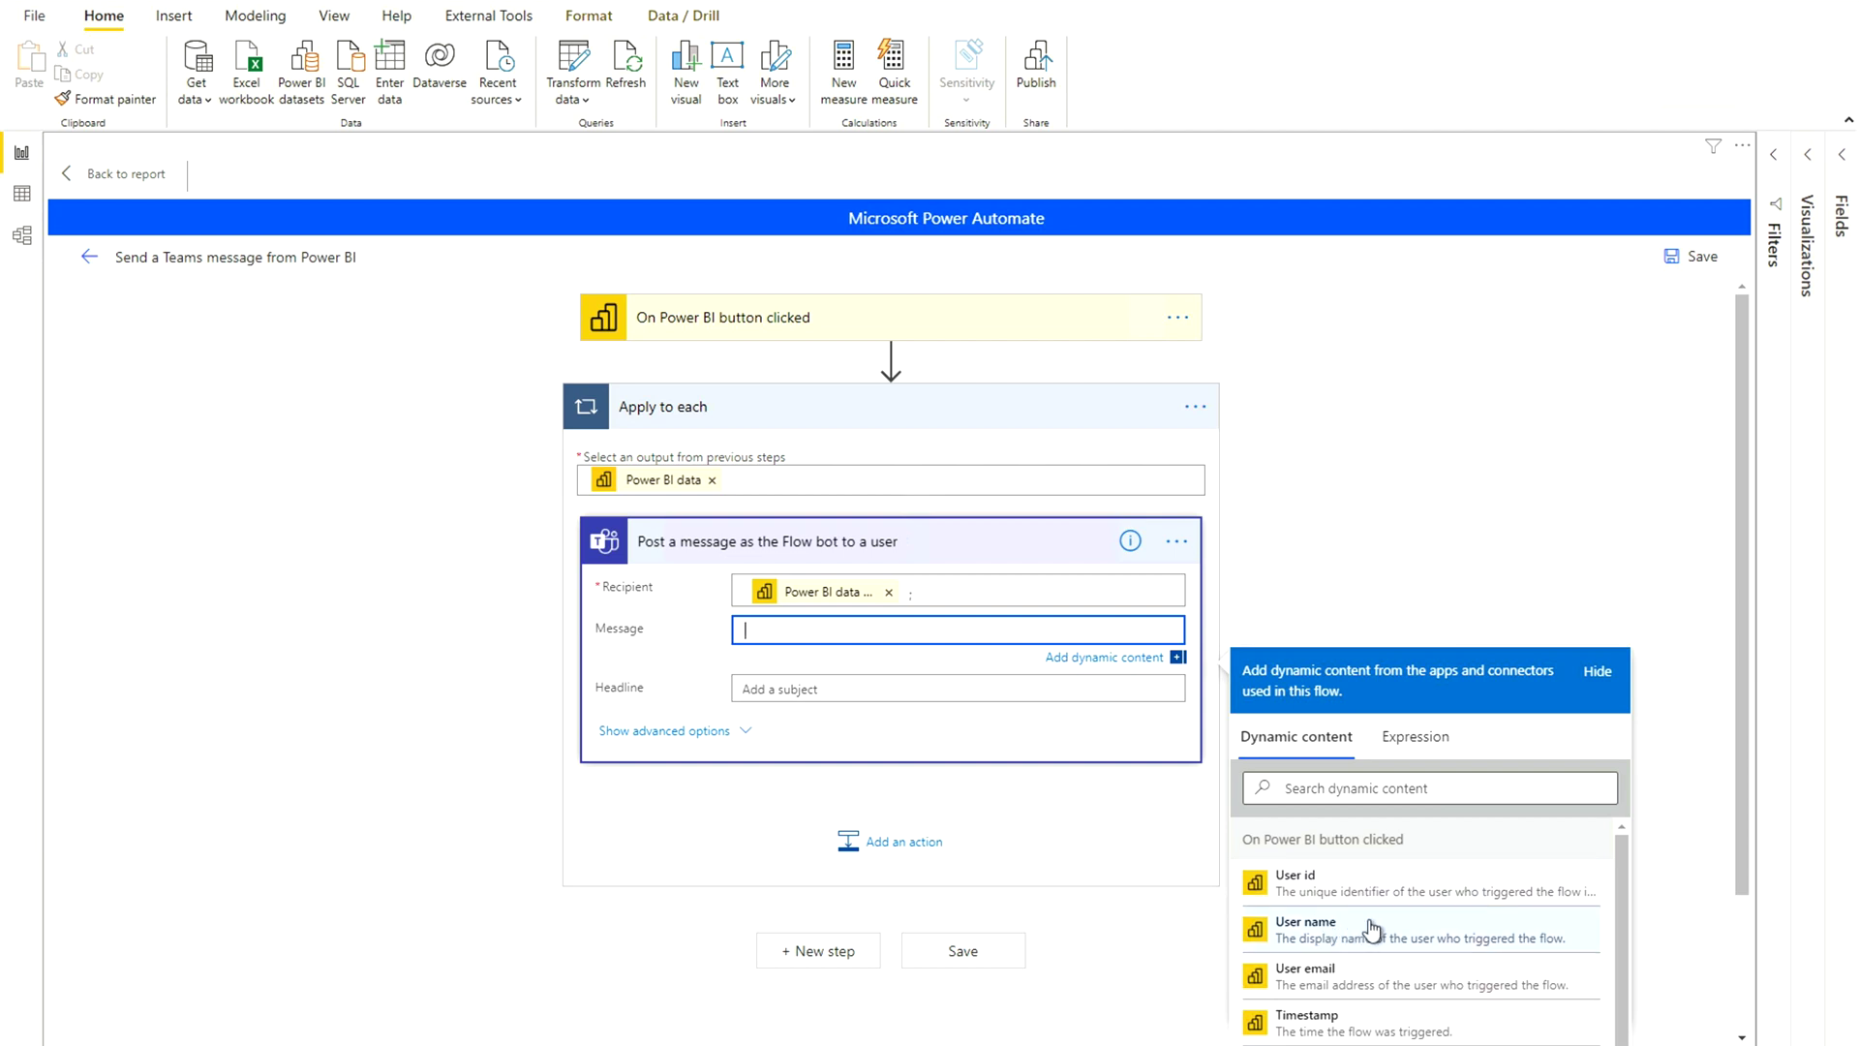
scroll(1373, 929, down, 1)
scroll(1373, 929, down, 1)
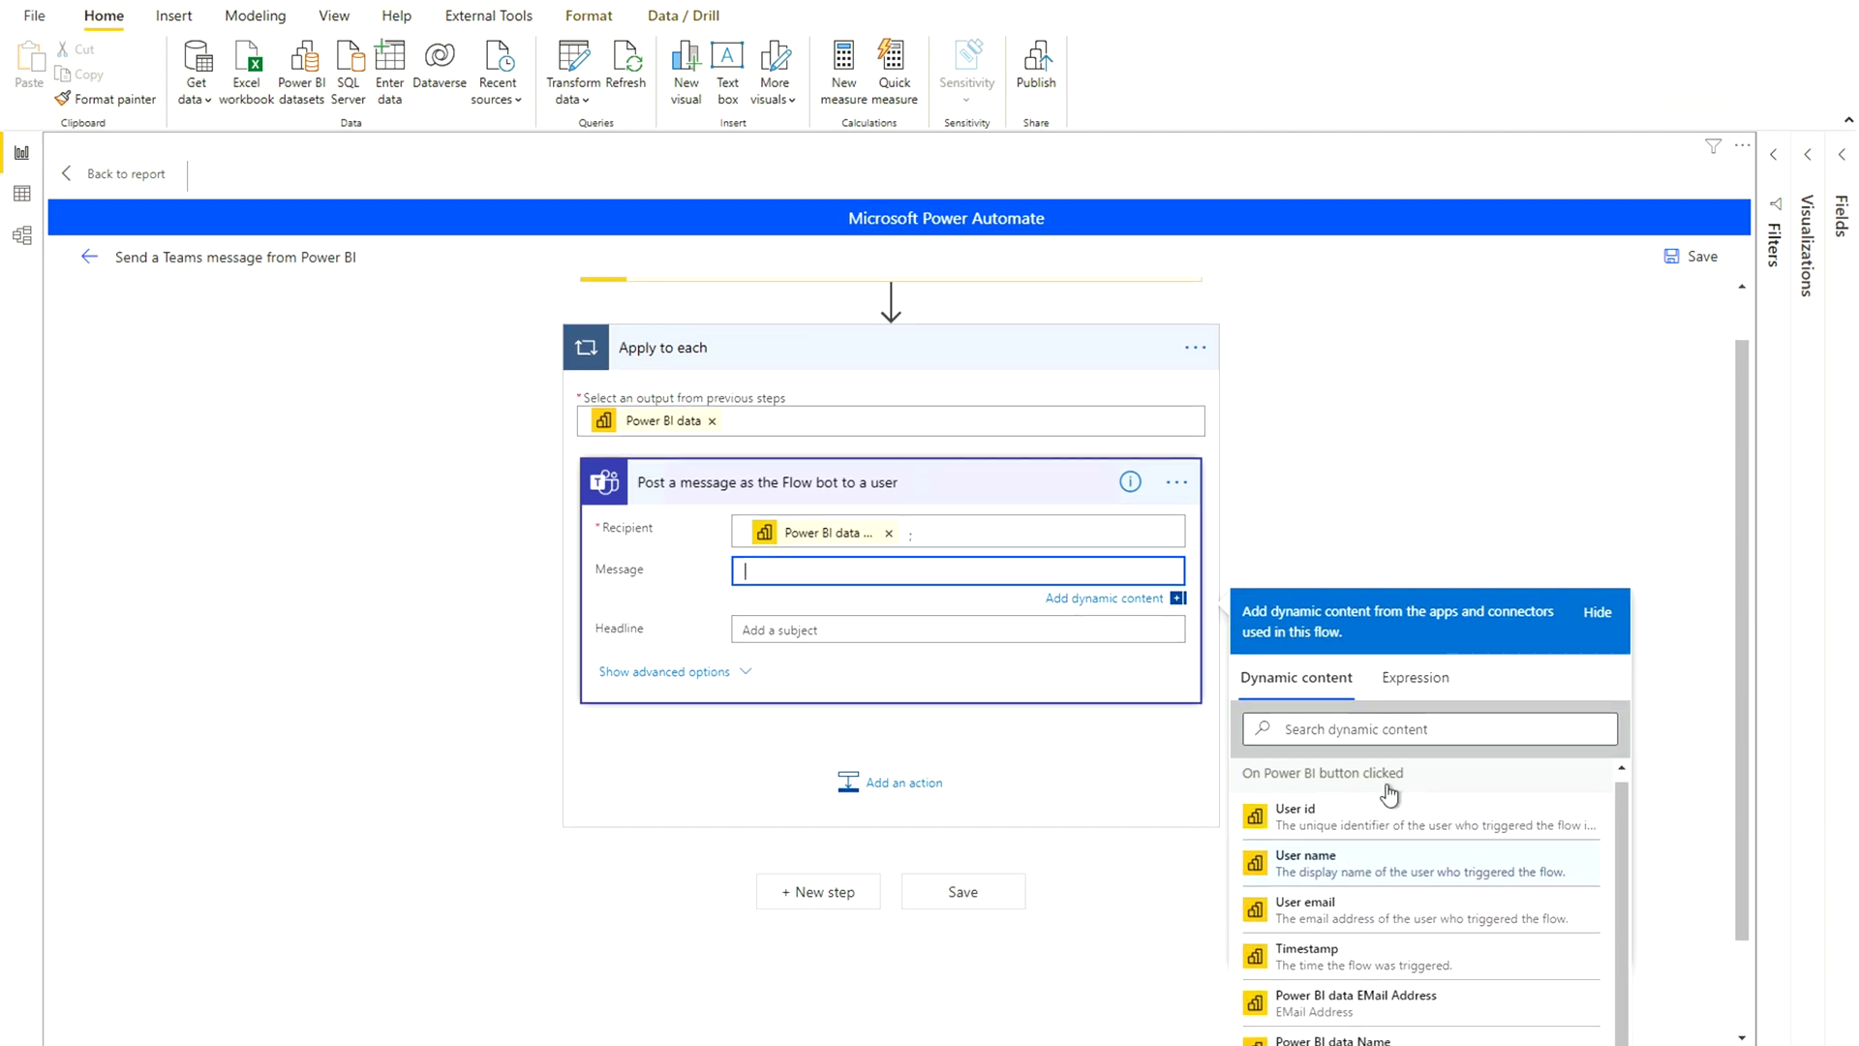
scroll(1407, 692, down, 2)
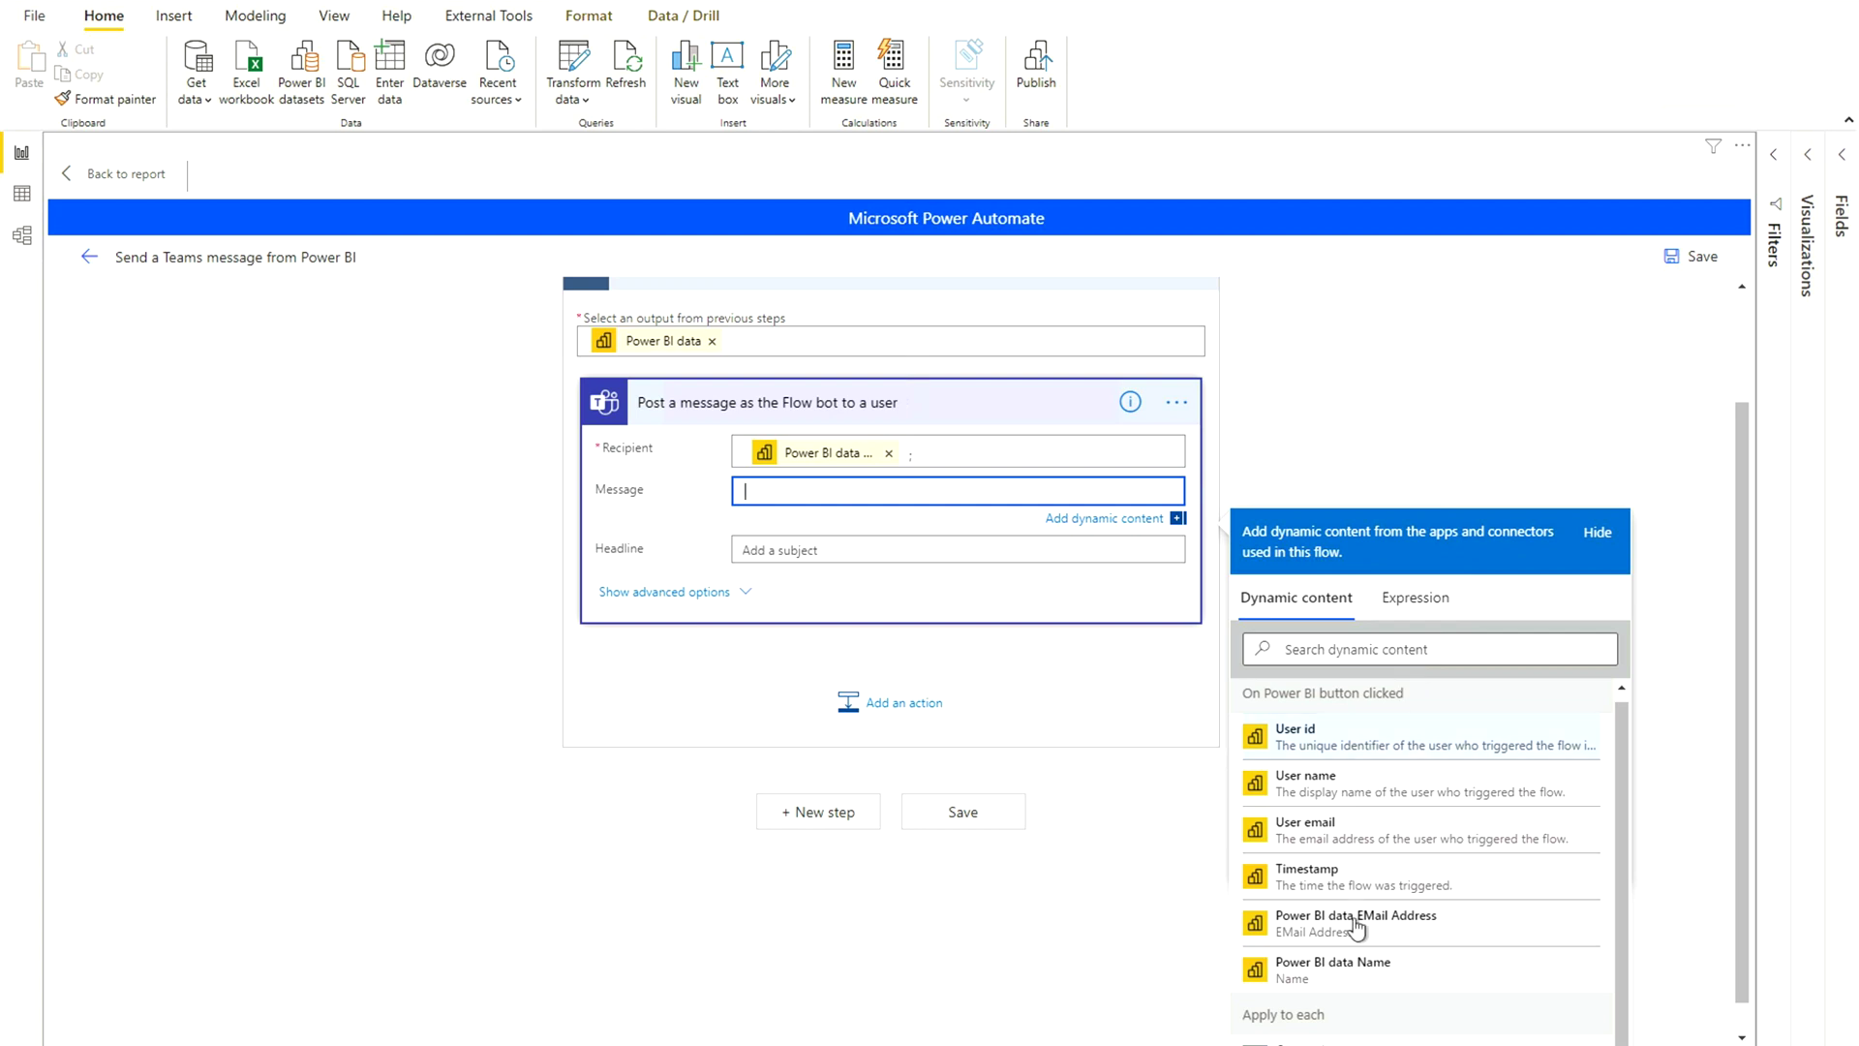
click(1382, 971)
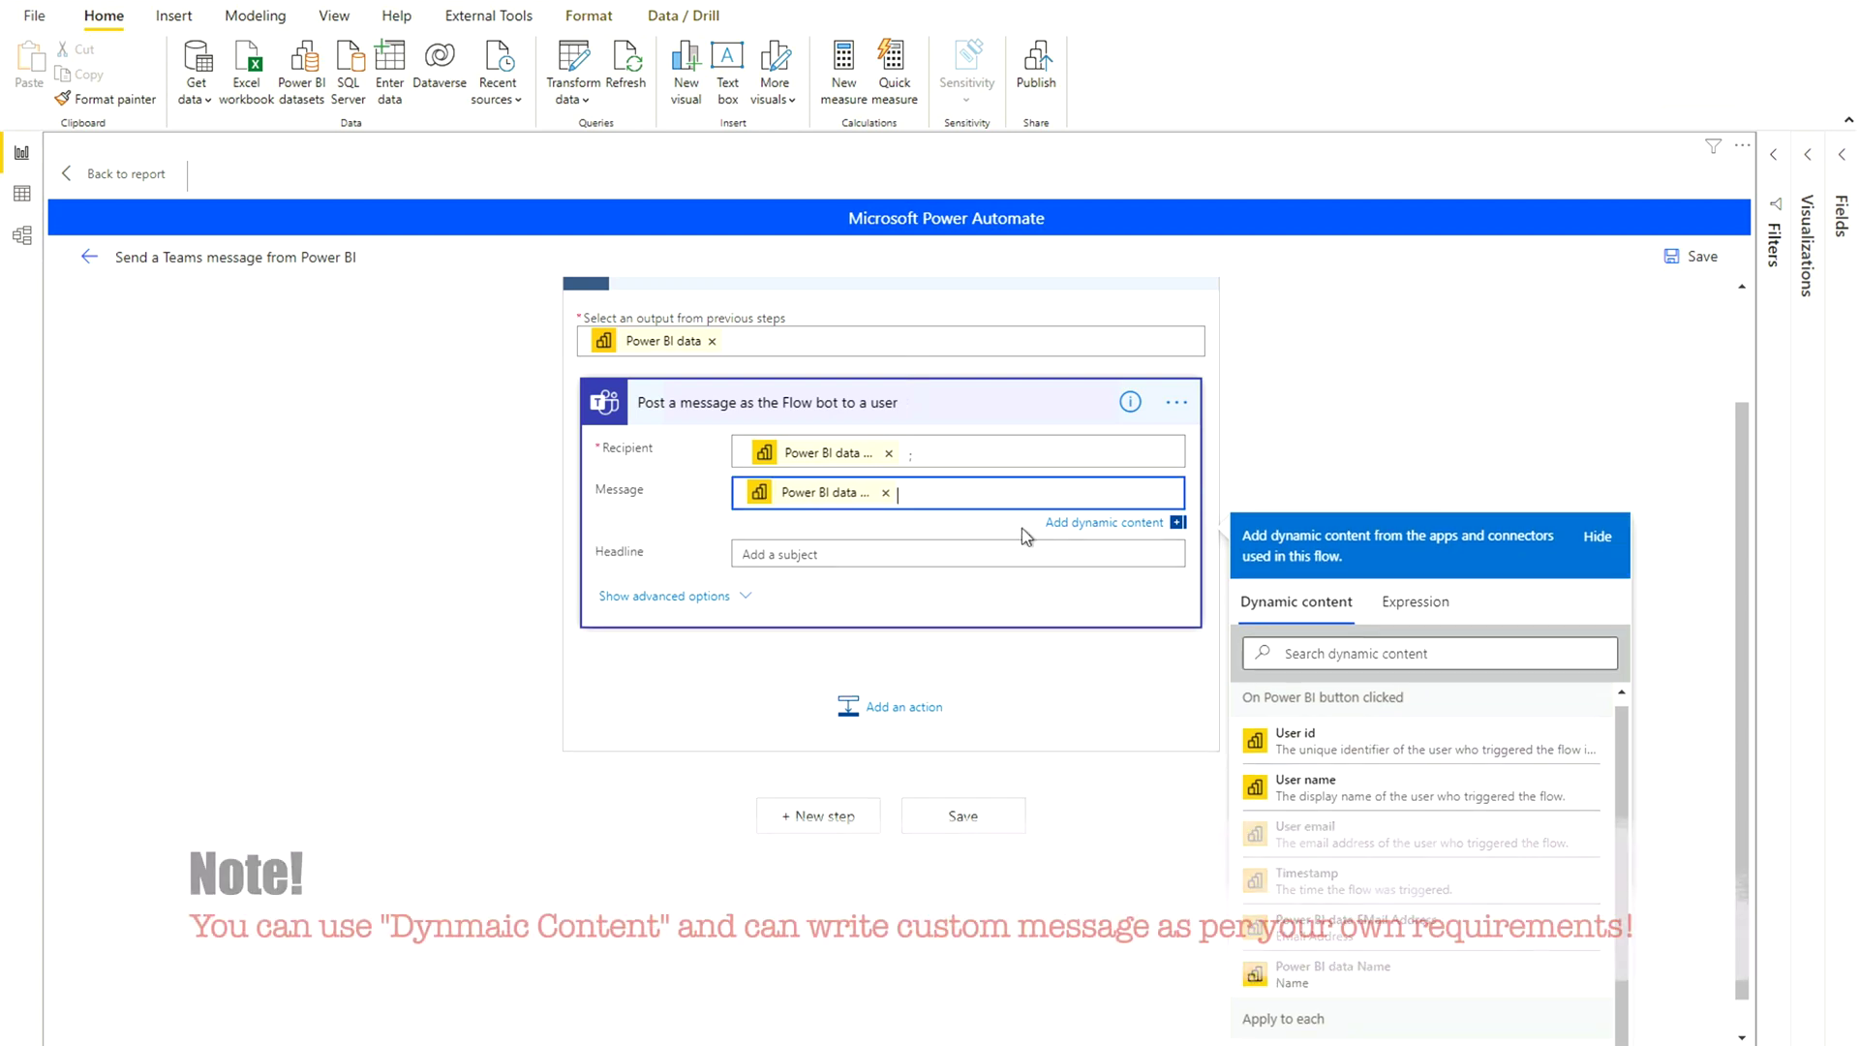
- Add the message text "This is a message from Power BI Demo report. Its a test message." and the sign-off "Thanks & Regards, Team BCP"
text(This is a message from Power BI Demo report. )
text(Its a test message.)
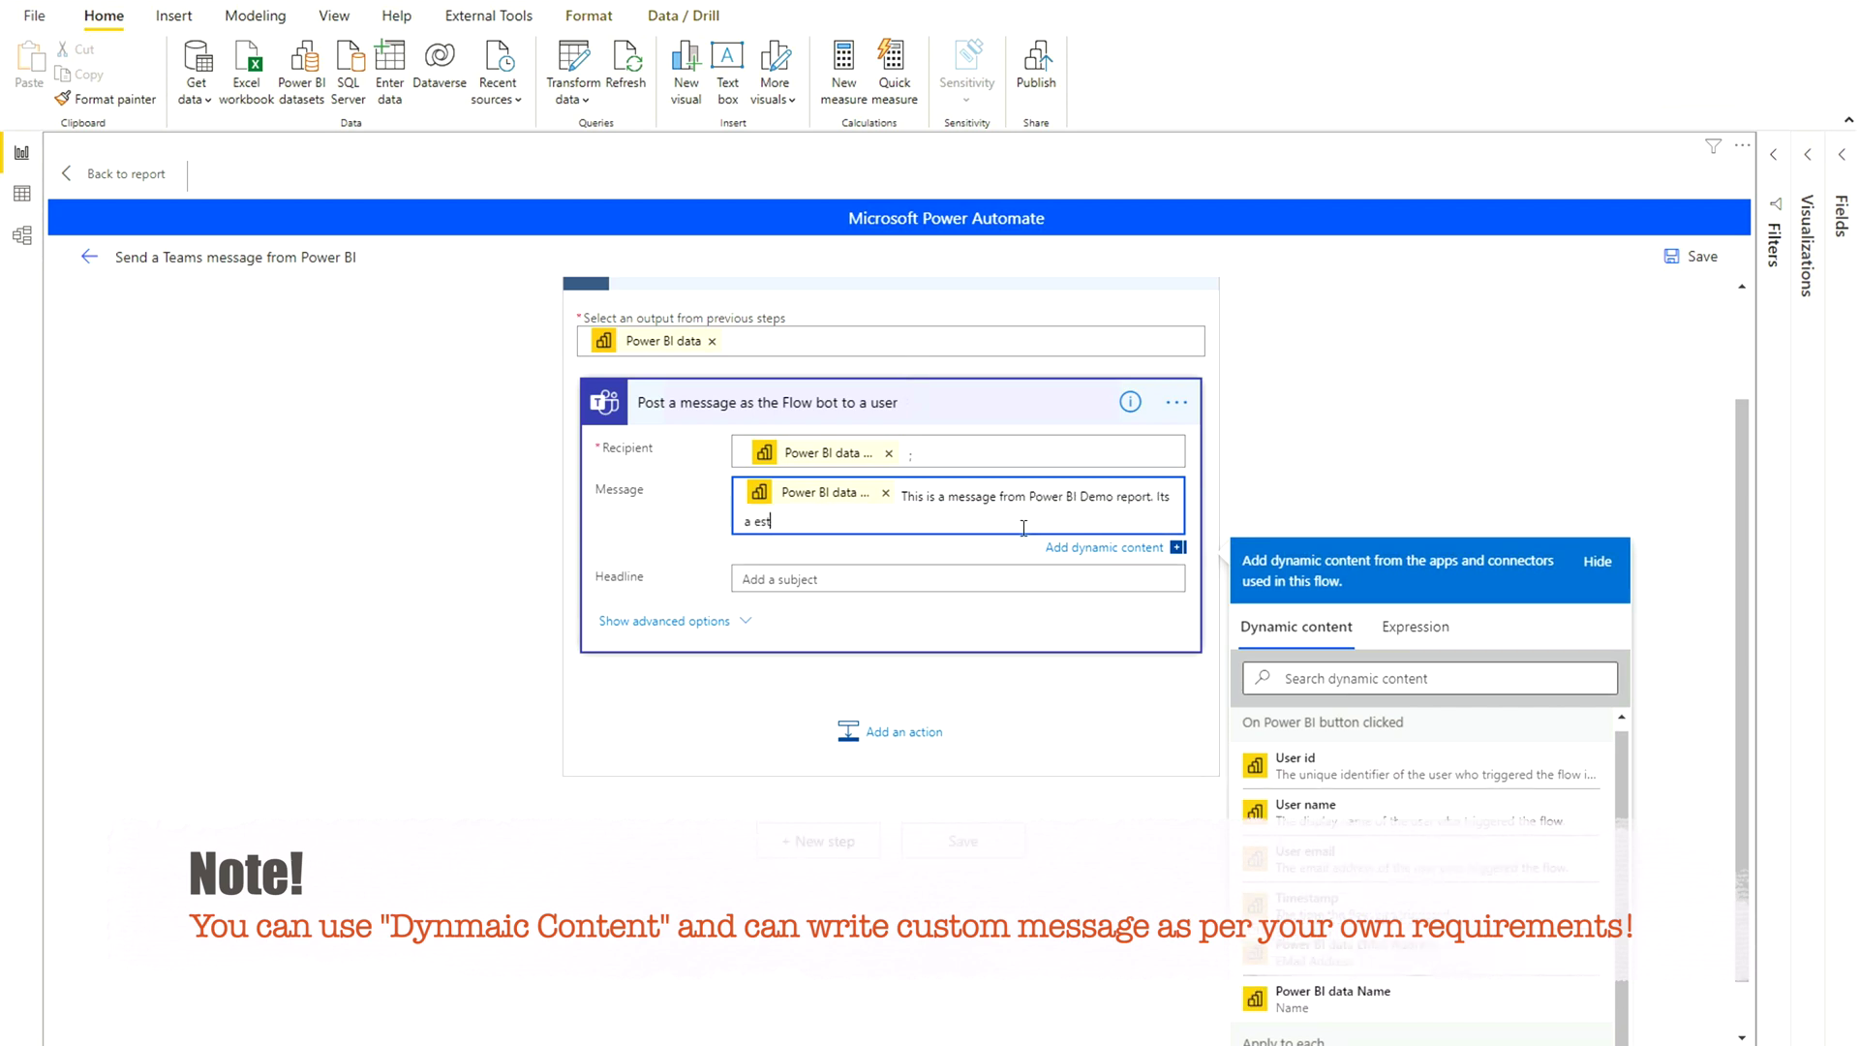
key(Return)
key(Return)
text(Thanks & Regards,)
key(Return)
text(Team BCP)
- Set the Teams message headline to "Power Automate - Power BI To Teams", leaving the flow without a further action
click(853, 656)
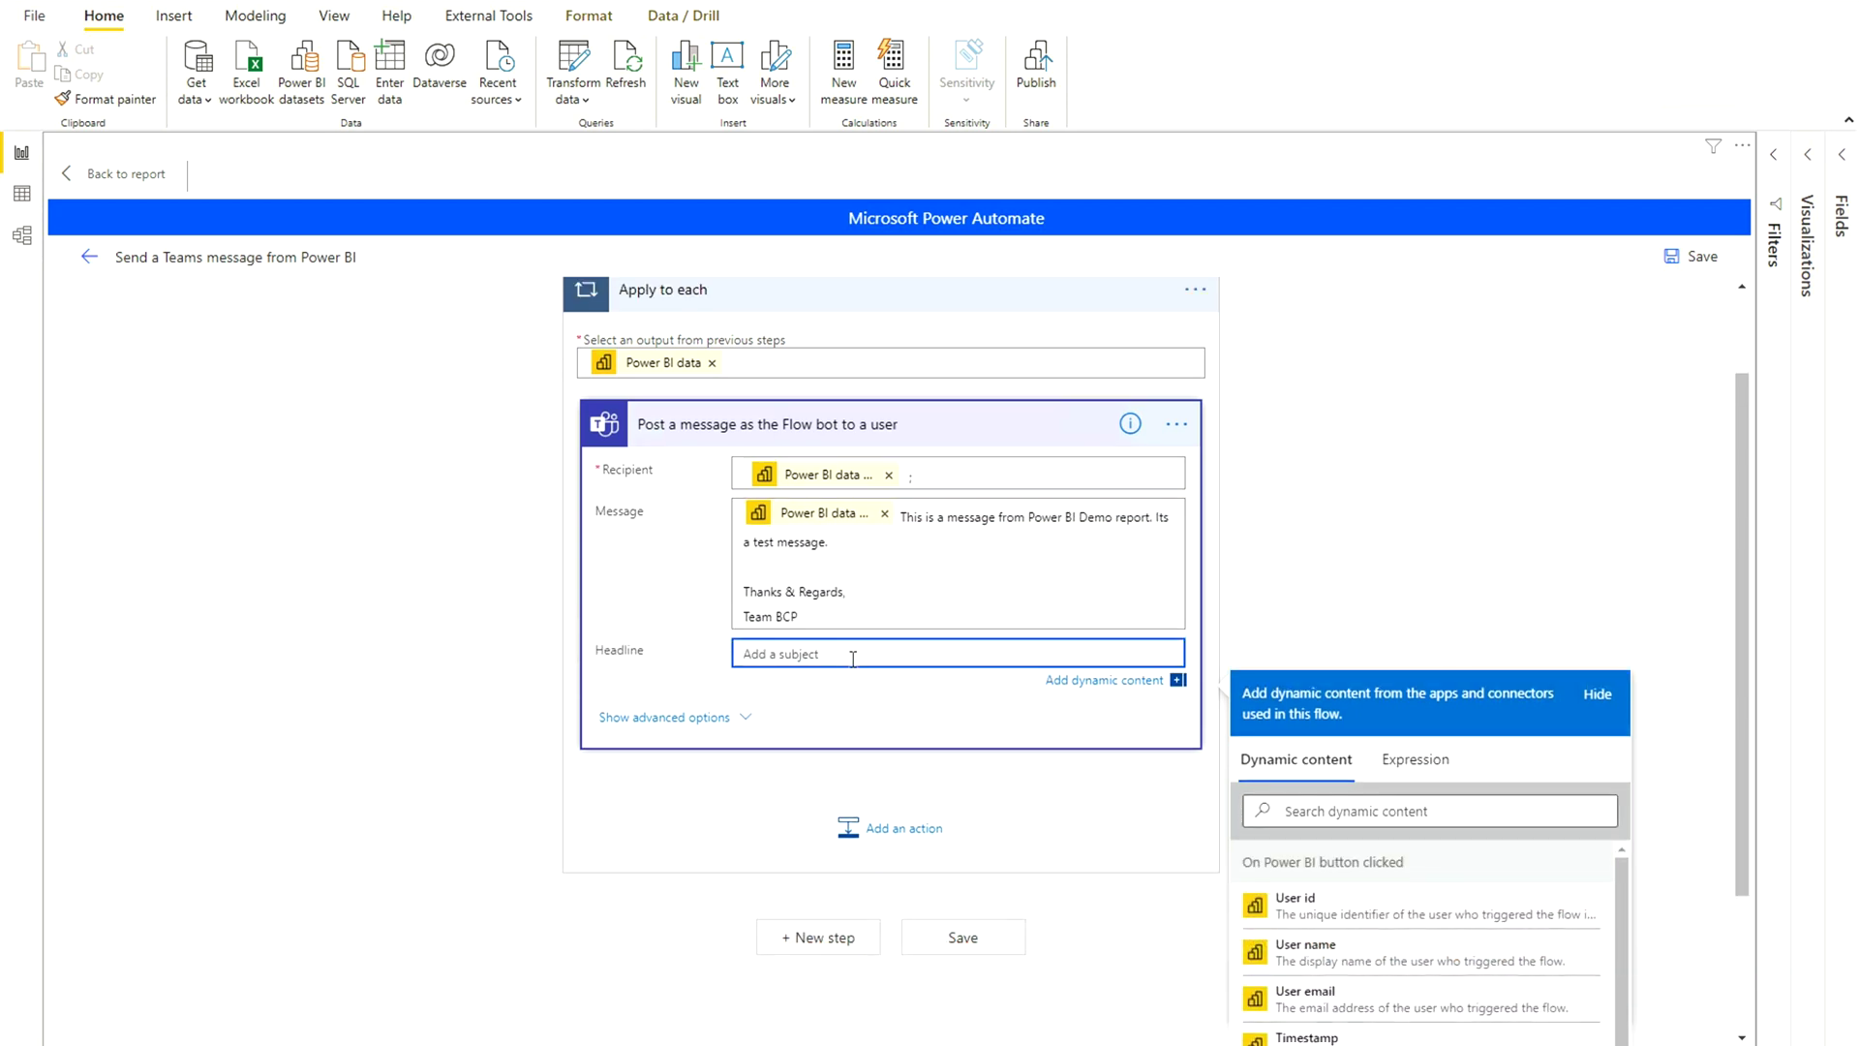
text(Power Automate - Power BI To Teams)
click(1016, 798)
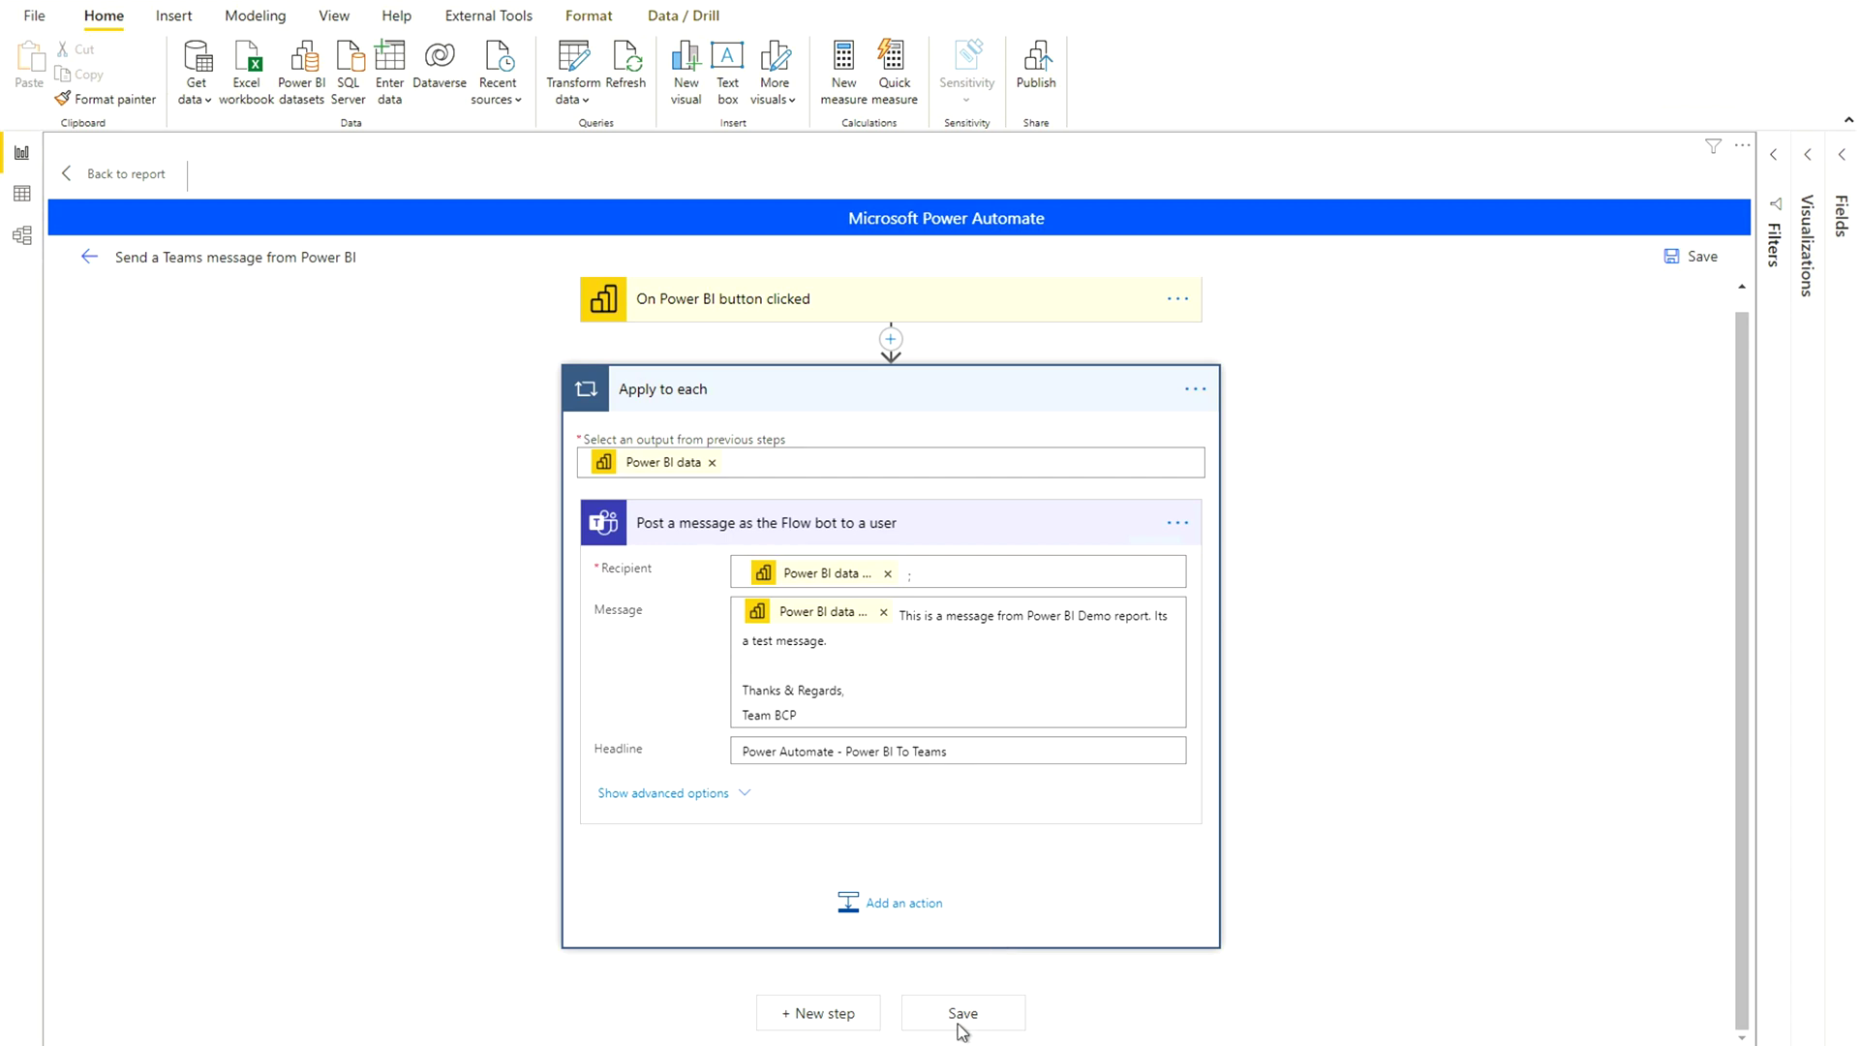
click(926, 909)
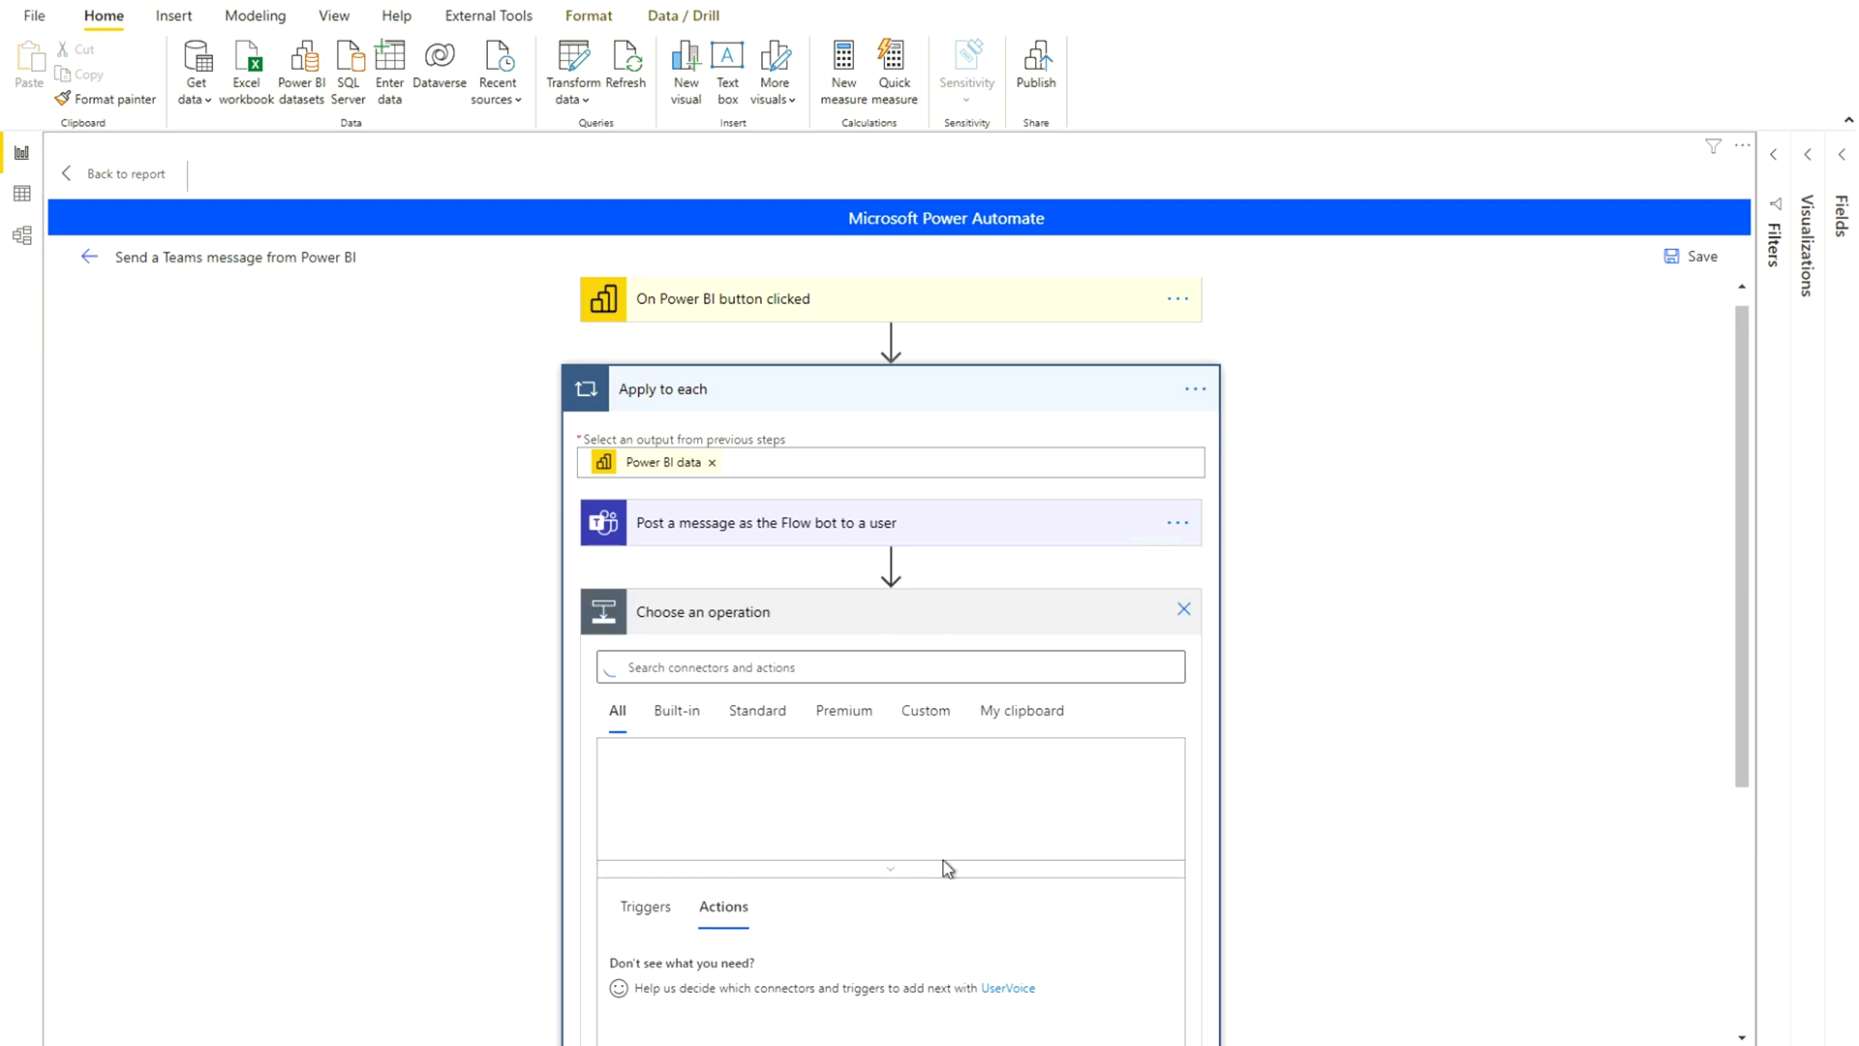
click(1182, 611)
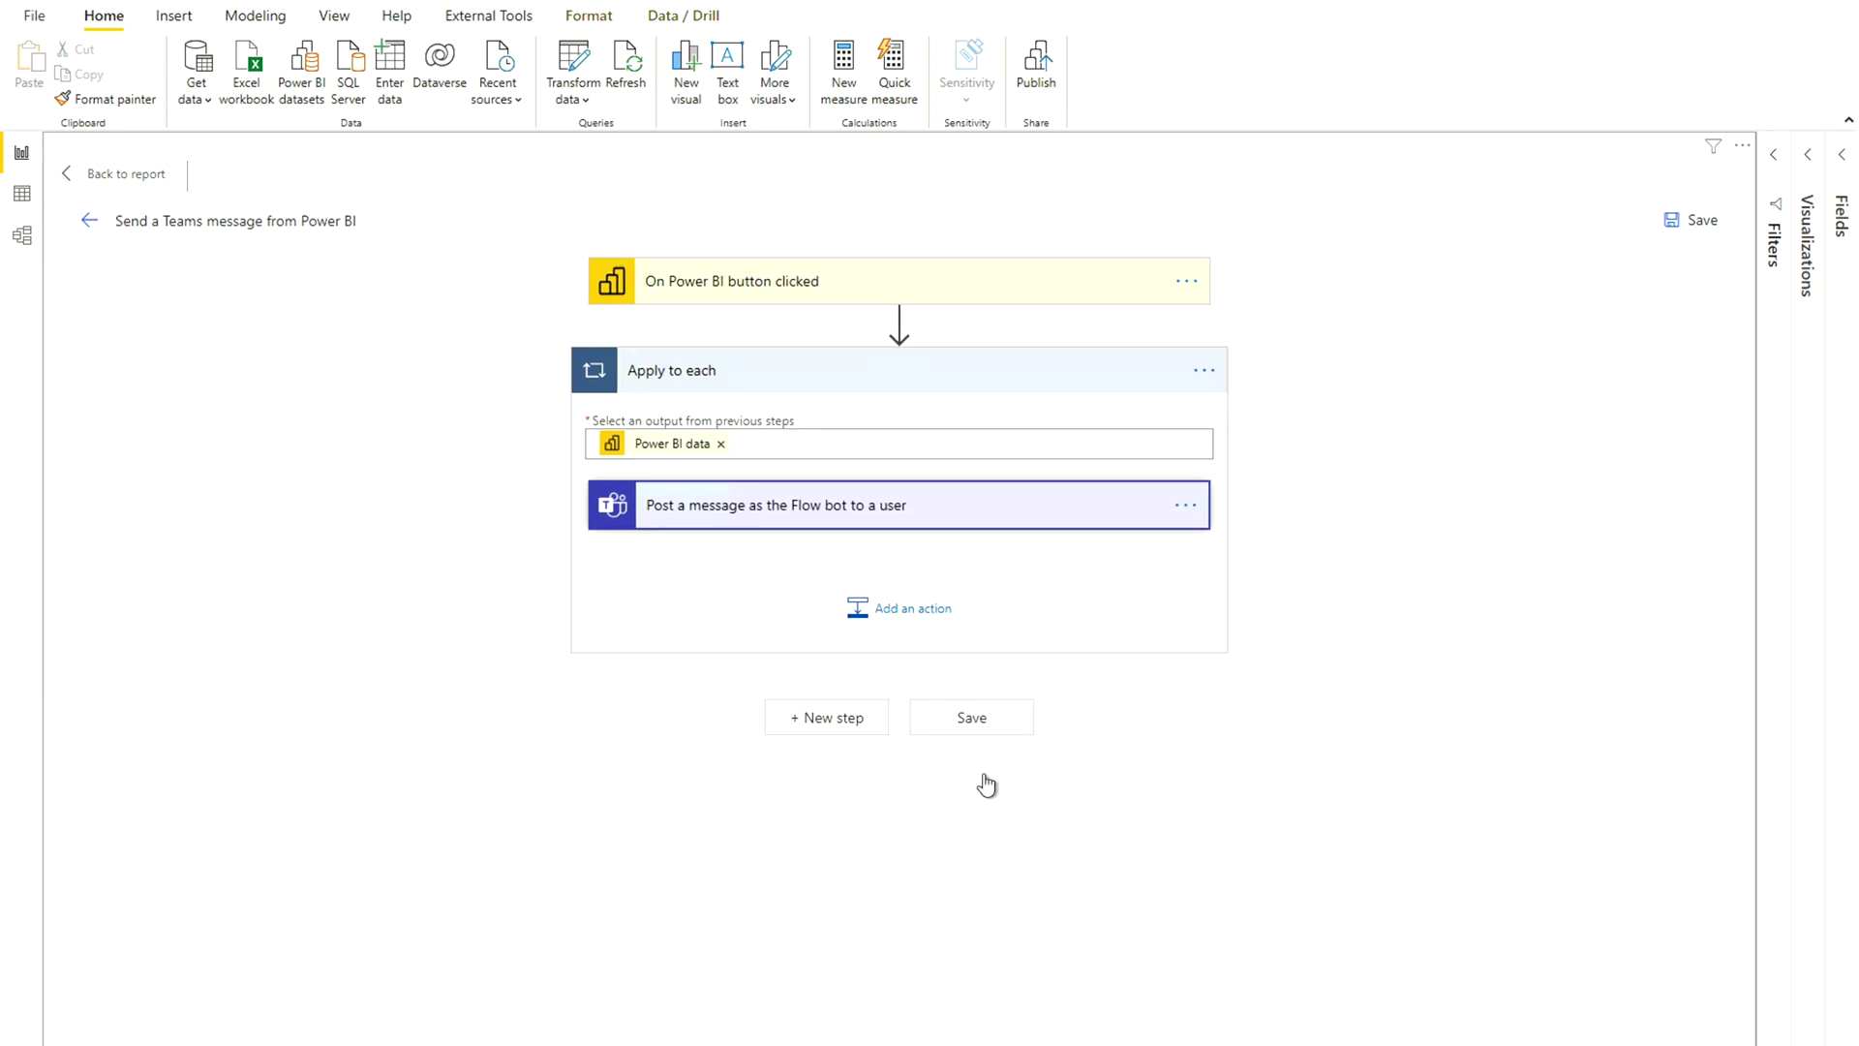
- Save the "Send a Teams message from Power BI" flow and apply it to the report button
click(996, 728)
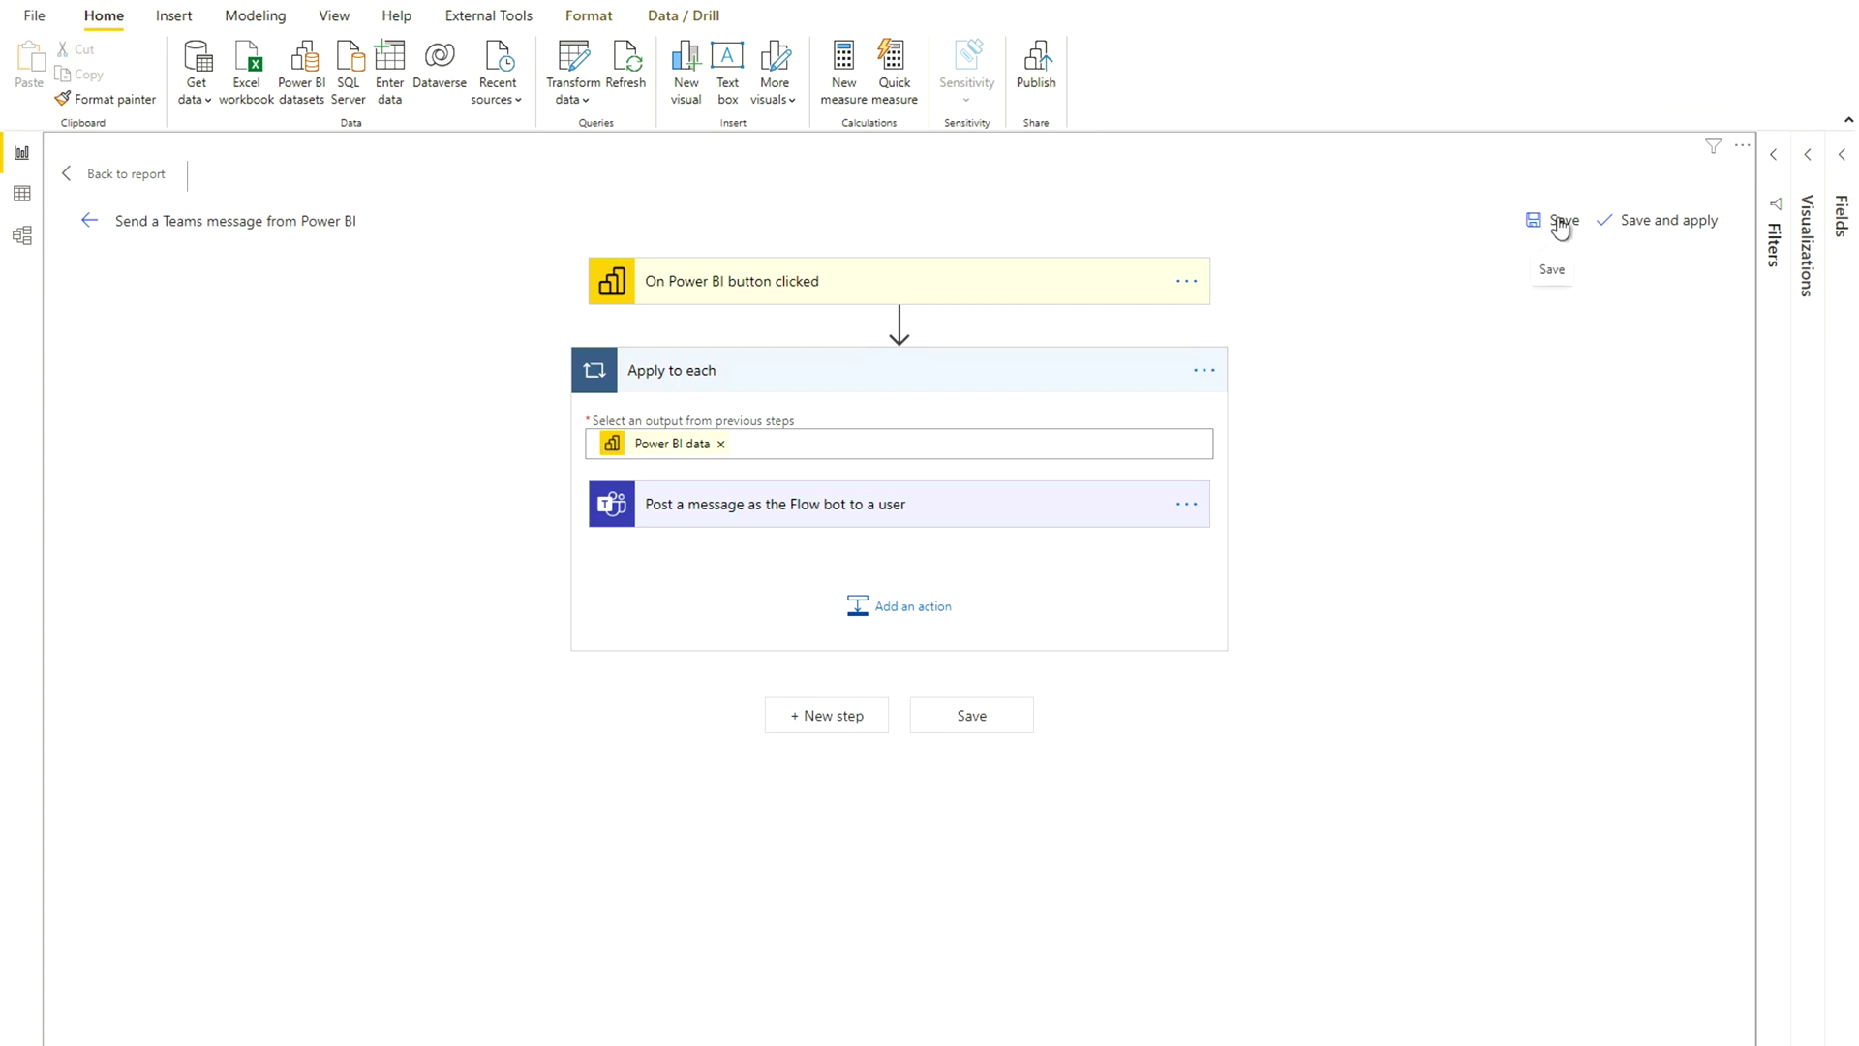
click(1673, 232)
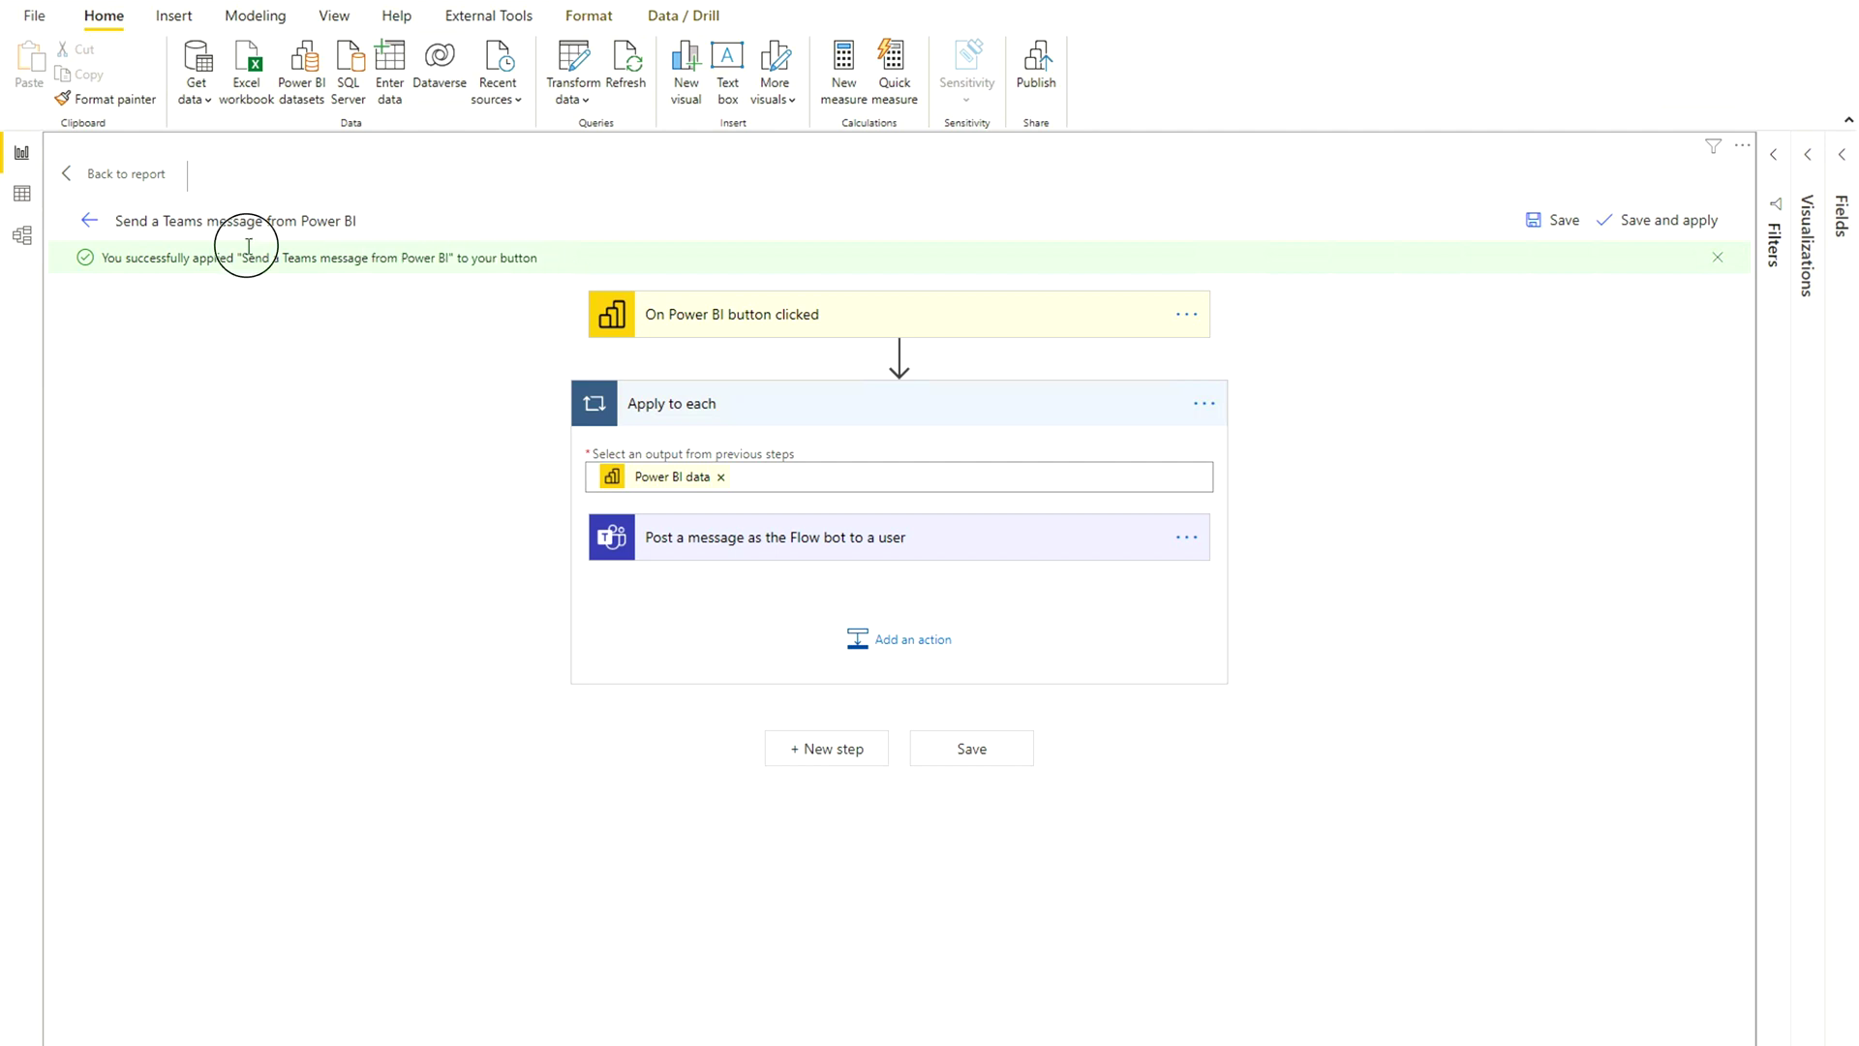
drag(149, 237, 74, 252)
click(85, 254)
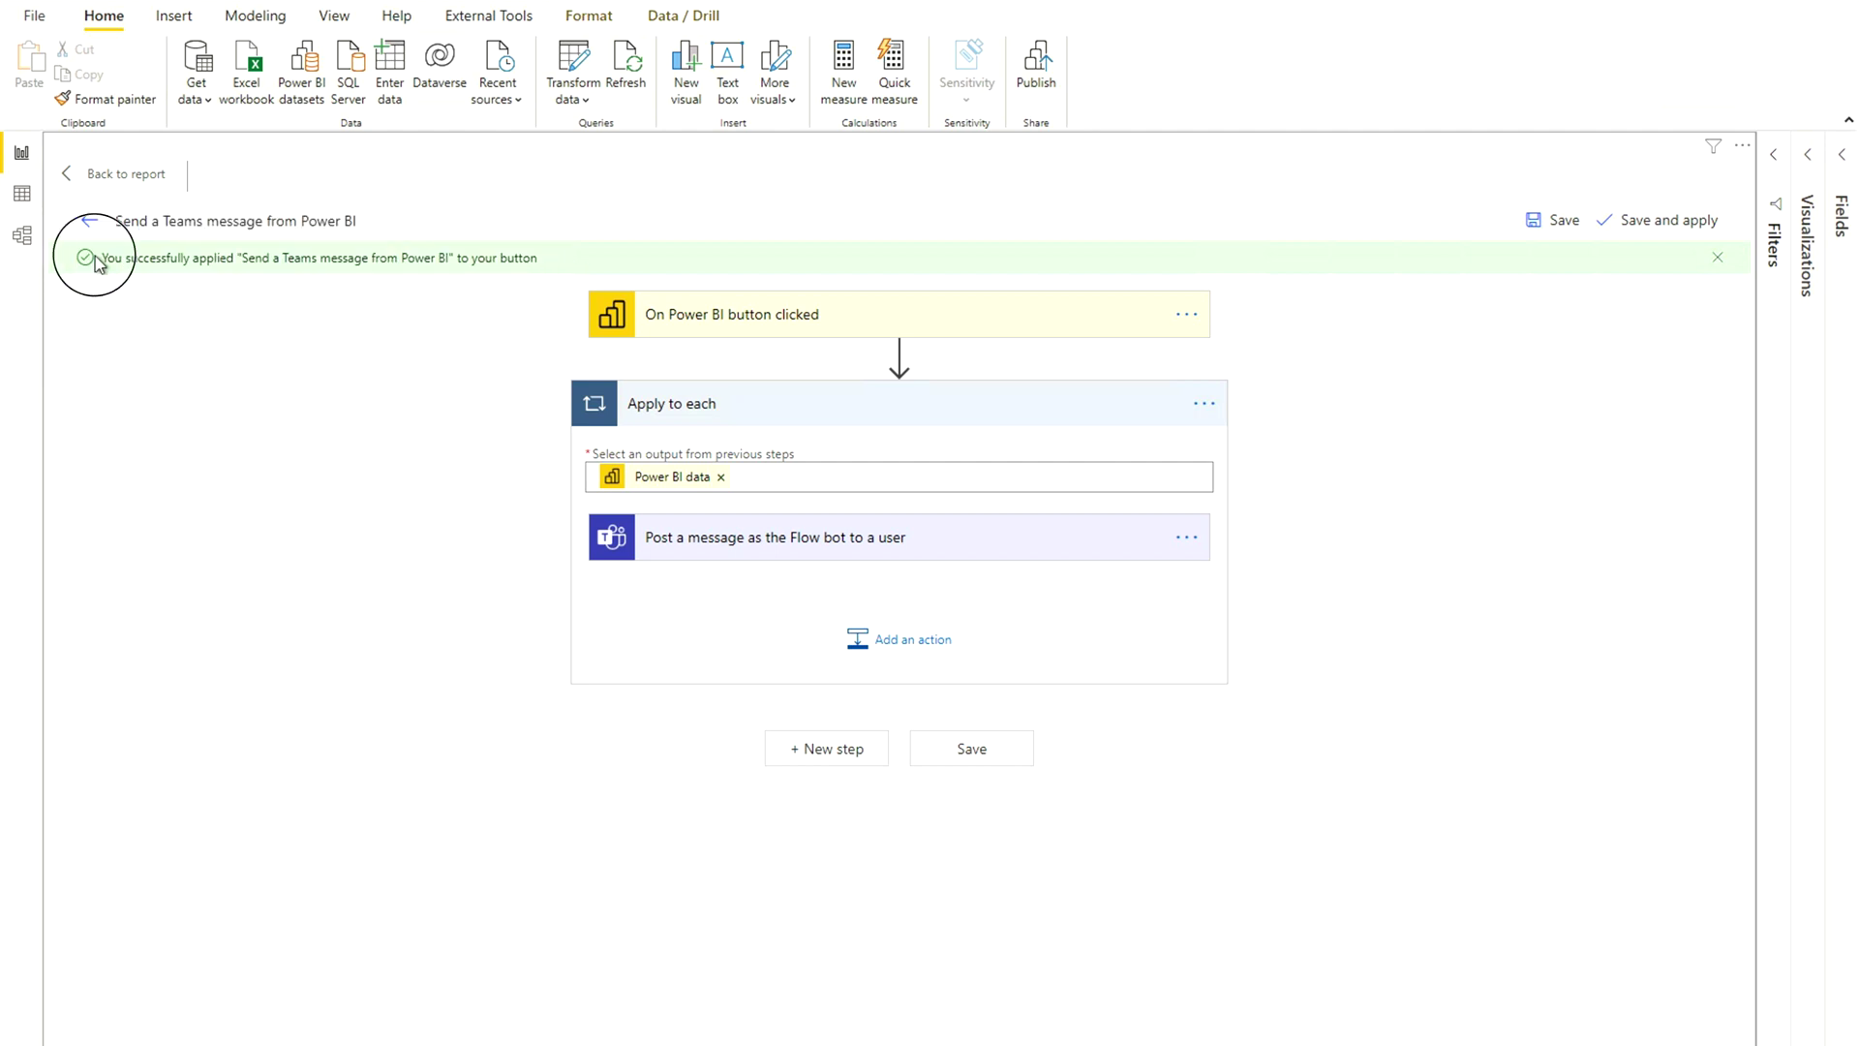
triple_click(102, 256)
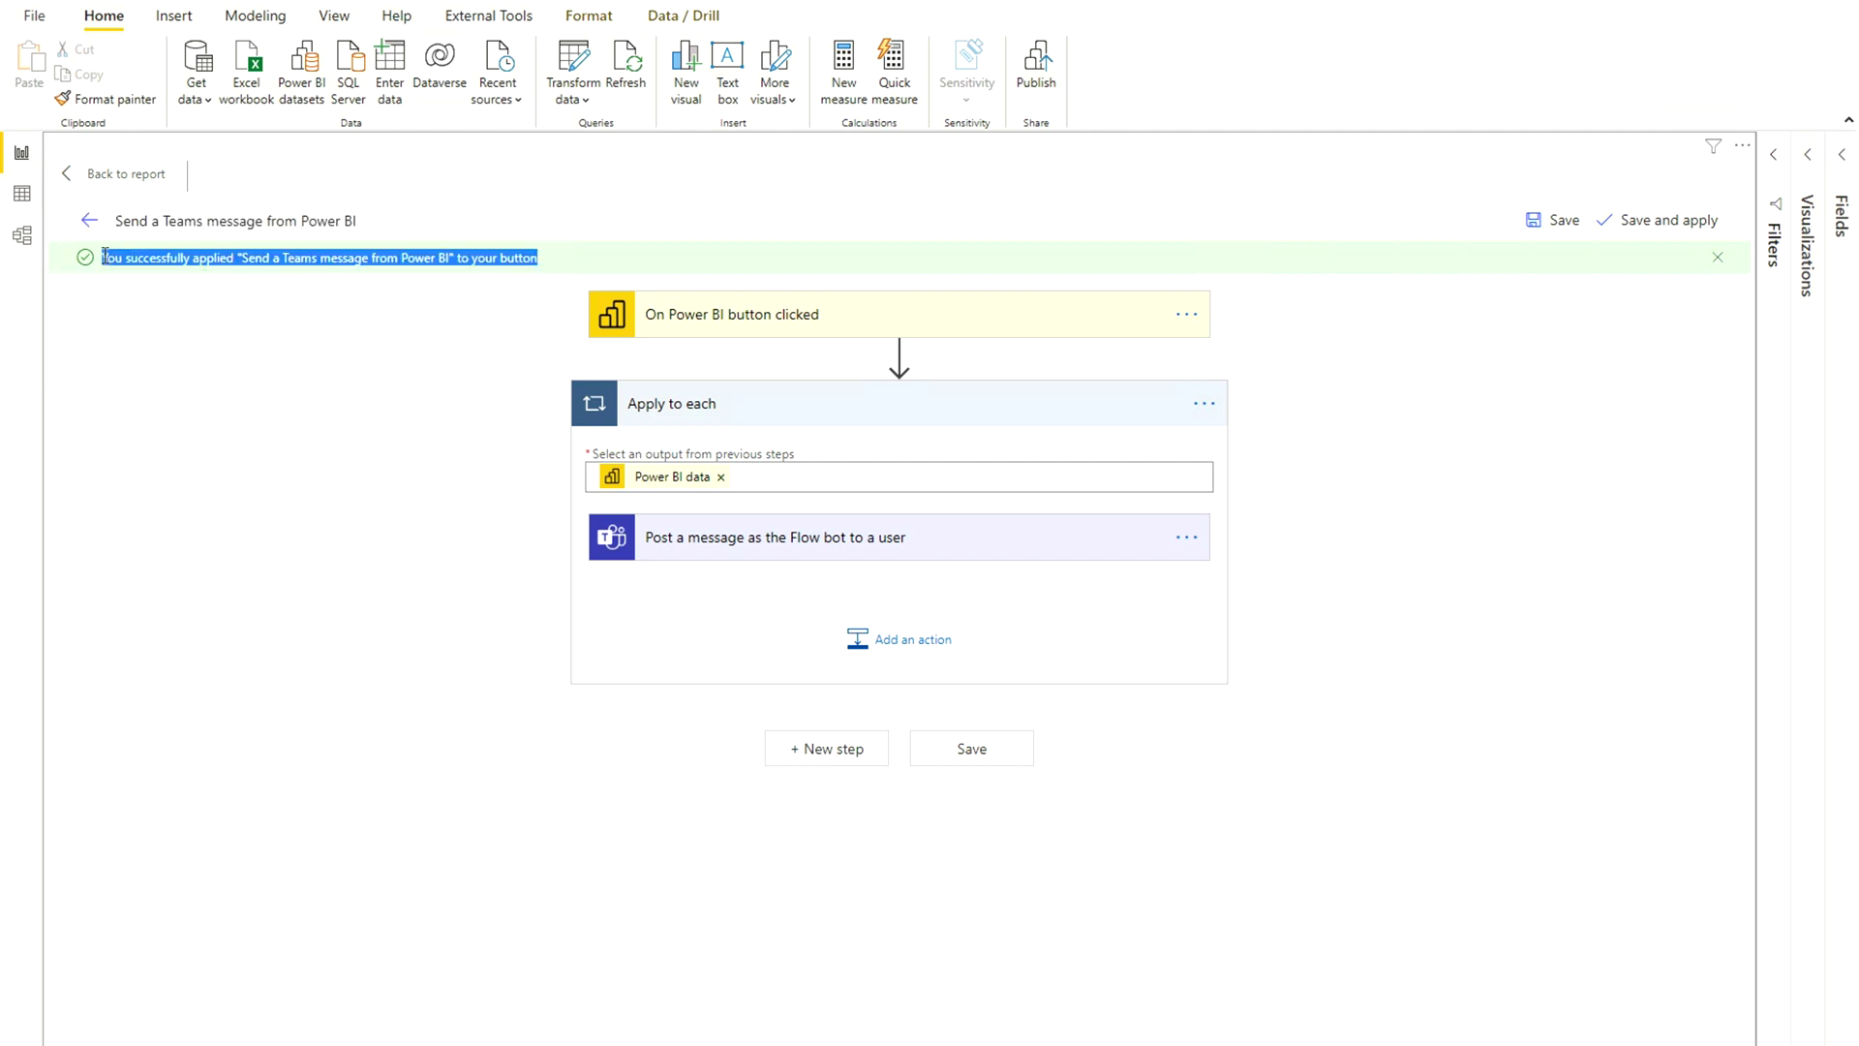
click(356, 501)
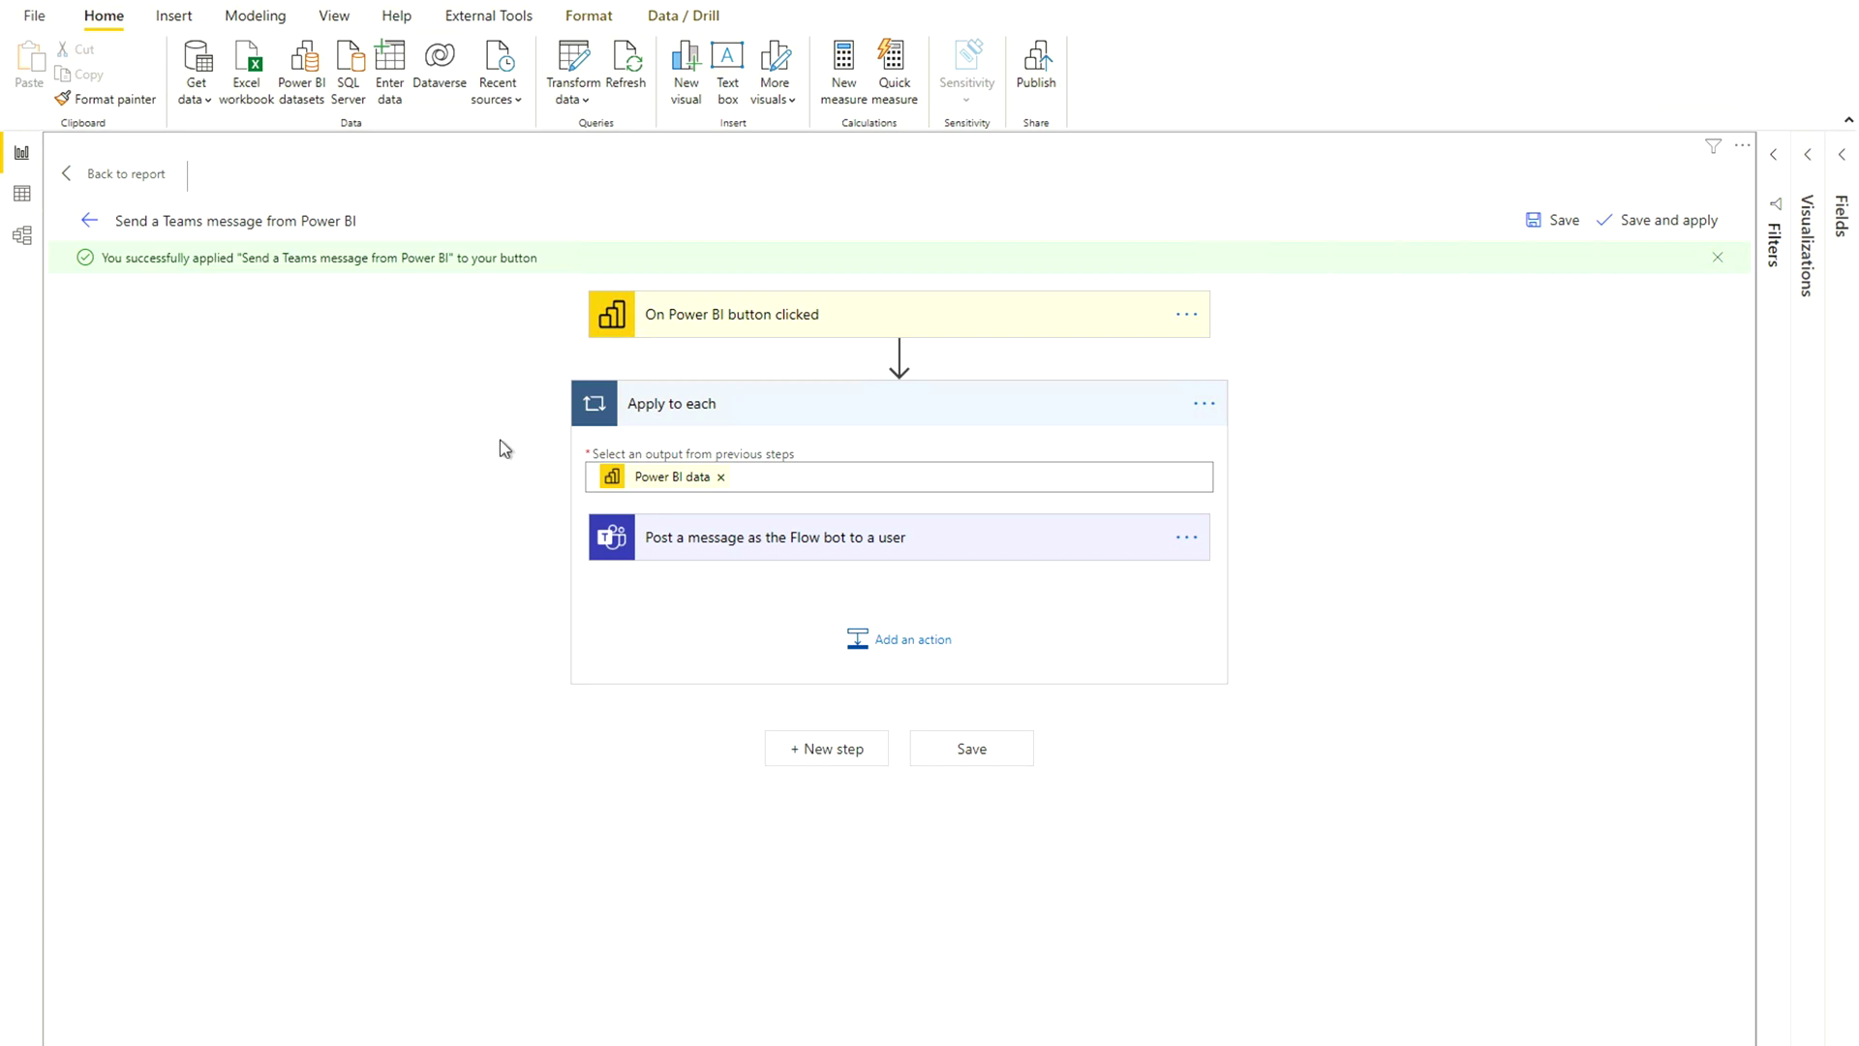
- Return to the report and reshape the Run flow button into a wide rectangle centred below the title banner
click(99, 174)
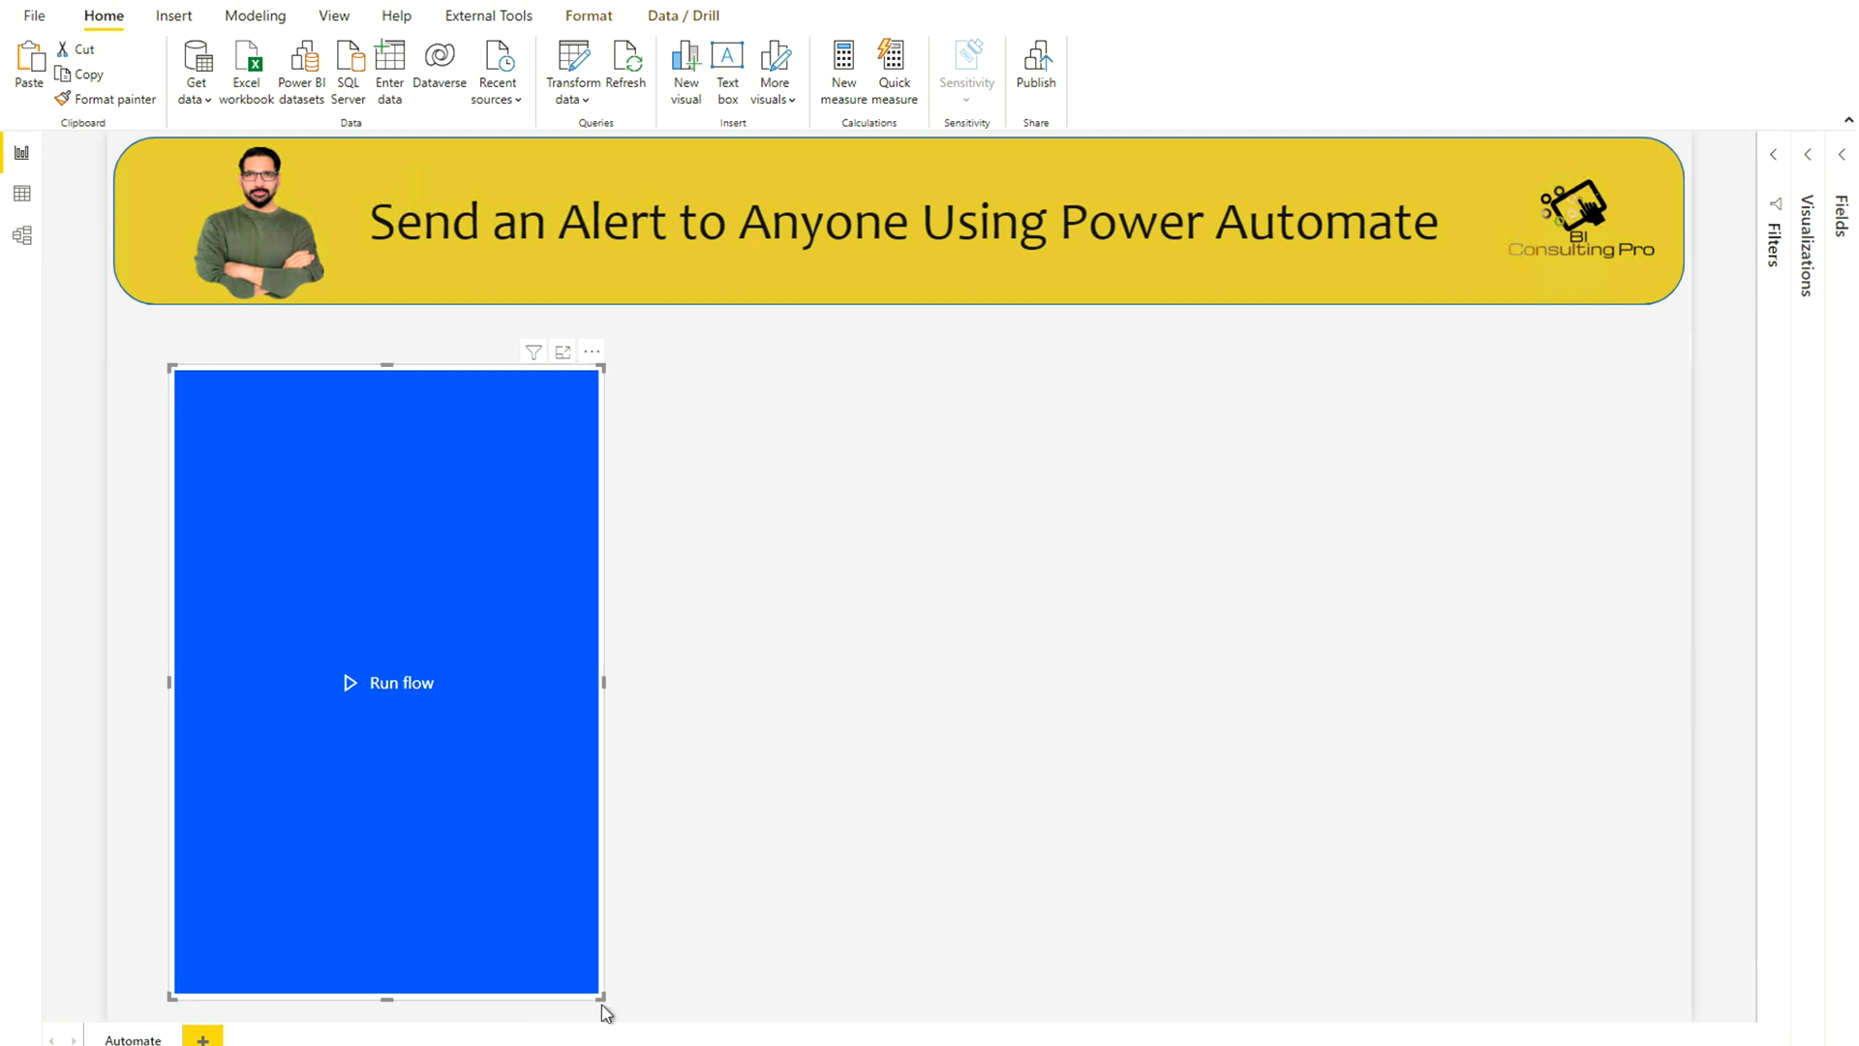
drag(602, 997, 573, 525)
drag(498, 359, 1292, 534)
drag(655, 640, 481, 640)
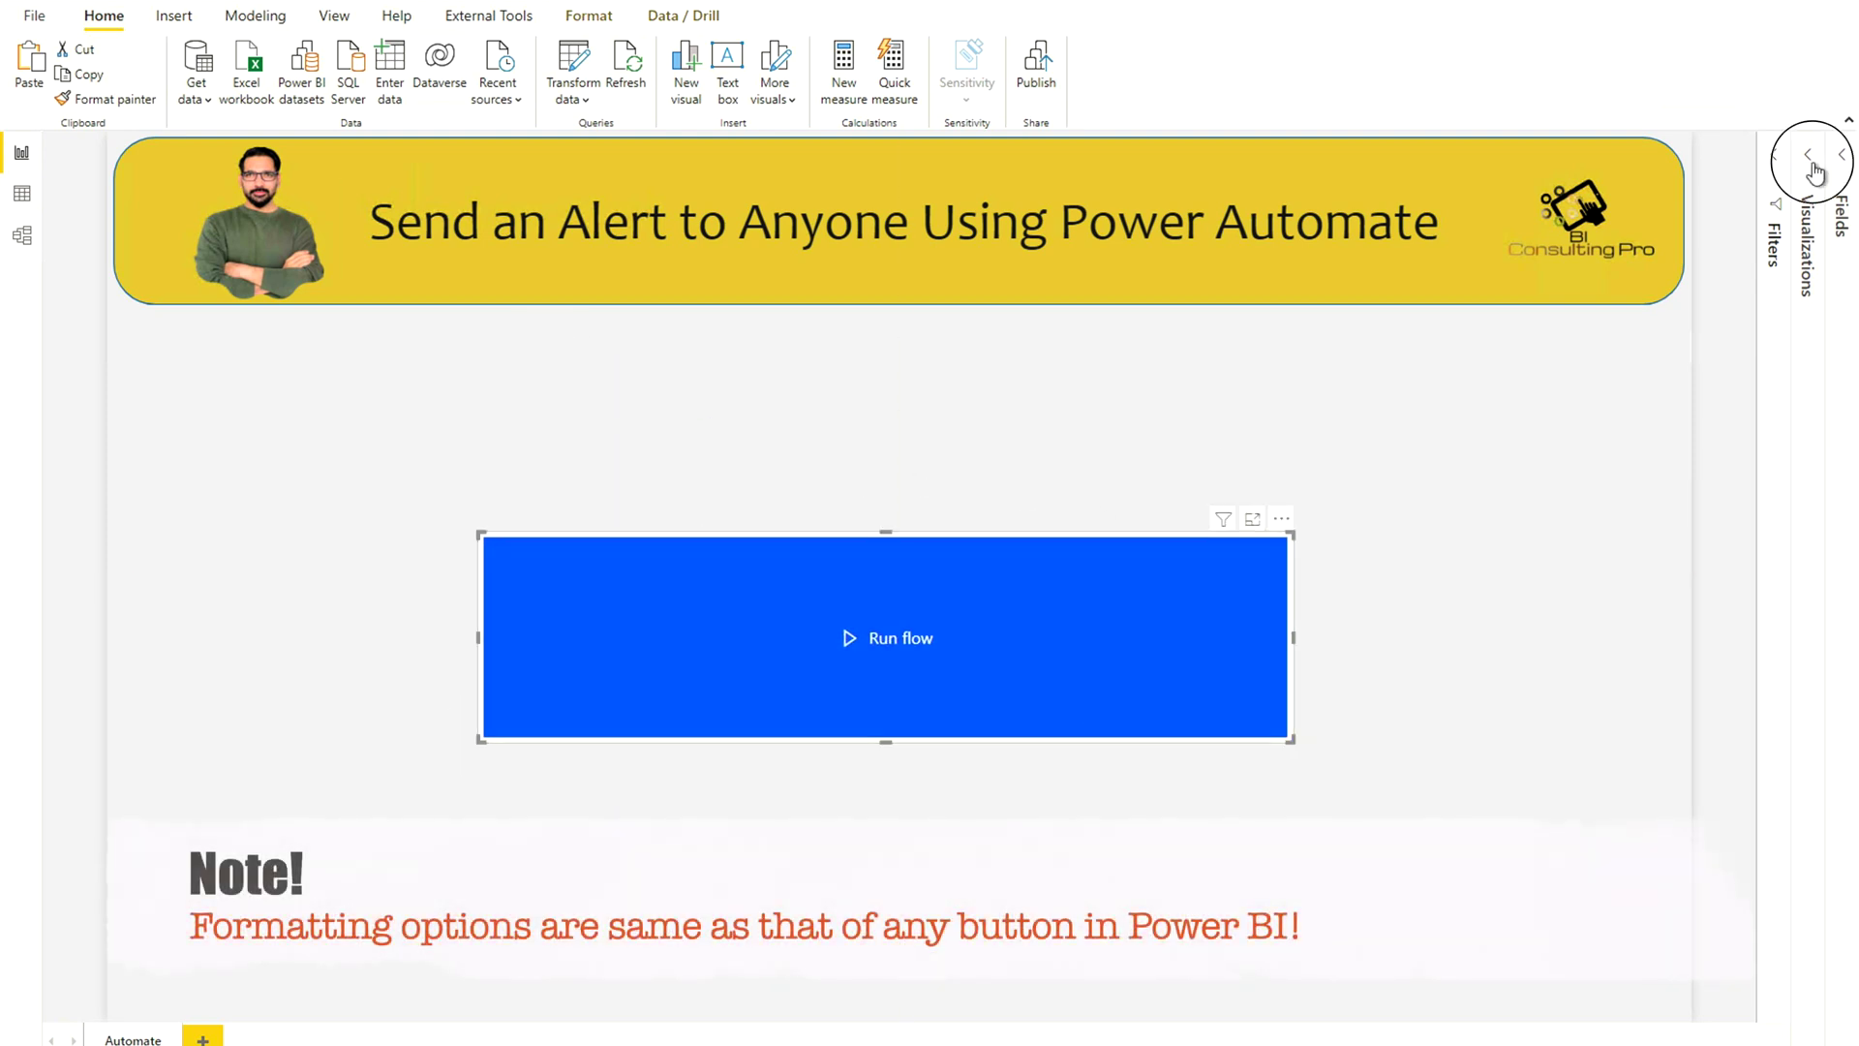
- Change the flow button's default text to "Send message to Teams"
click(1808, 155)
drag(1712, 592, 1578, 593)
text(Send message to Teams)
- Format the button text in Arial Black at 15 pt with middle vertical and centre horizontal alignment
click(1718, 769)
click(1692, 764)
click(1719, 823)
click(1694, 825)
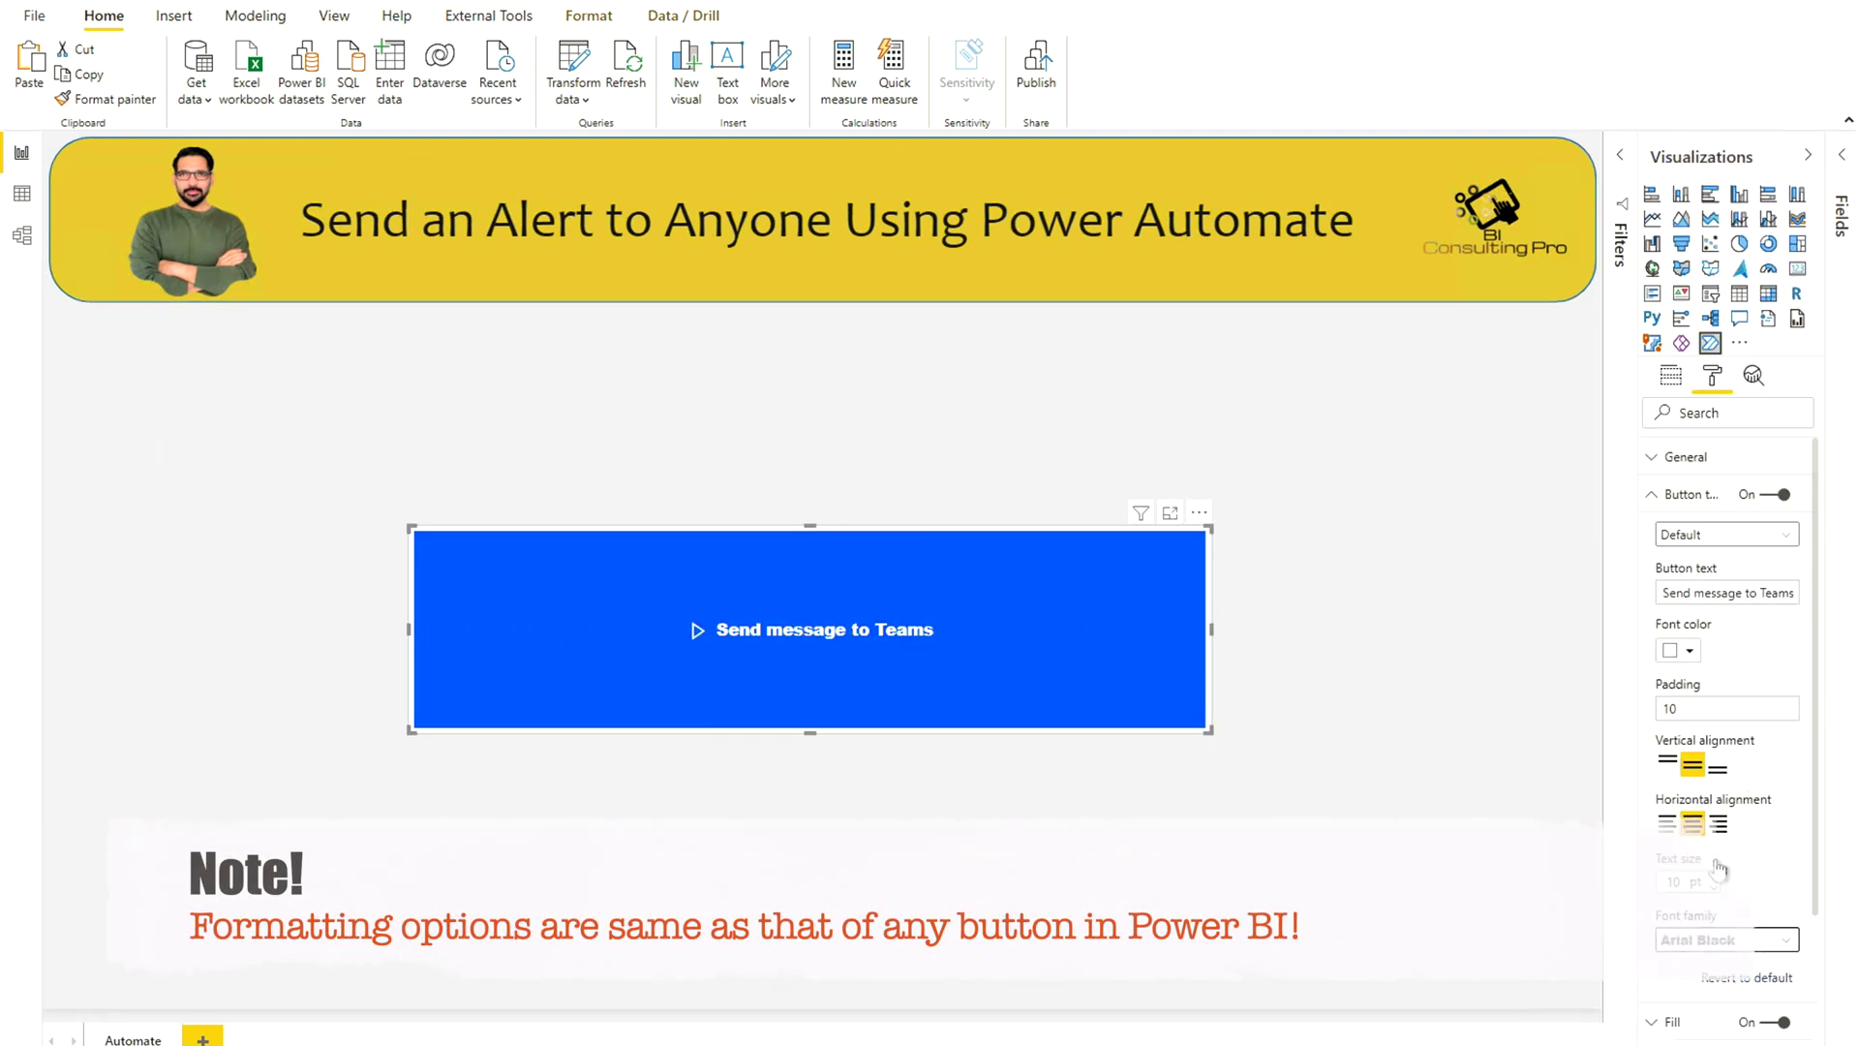
scroll(1724, 775, down, 3)
click(1688, 997)
scroll(1724, 678, up, 3)
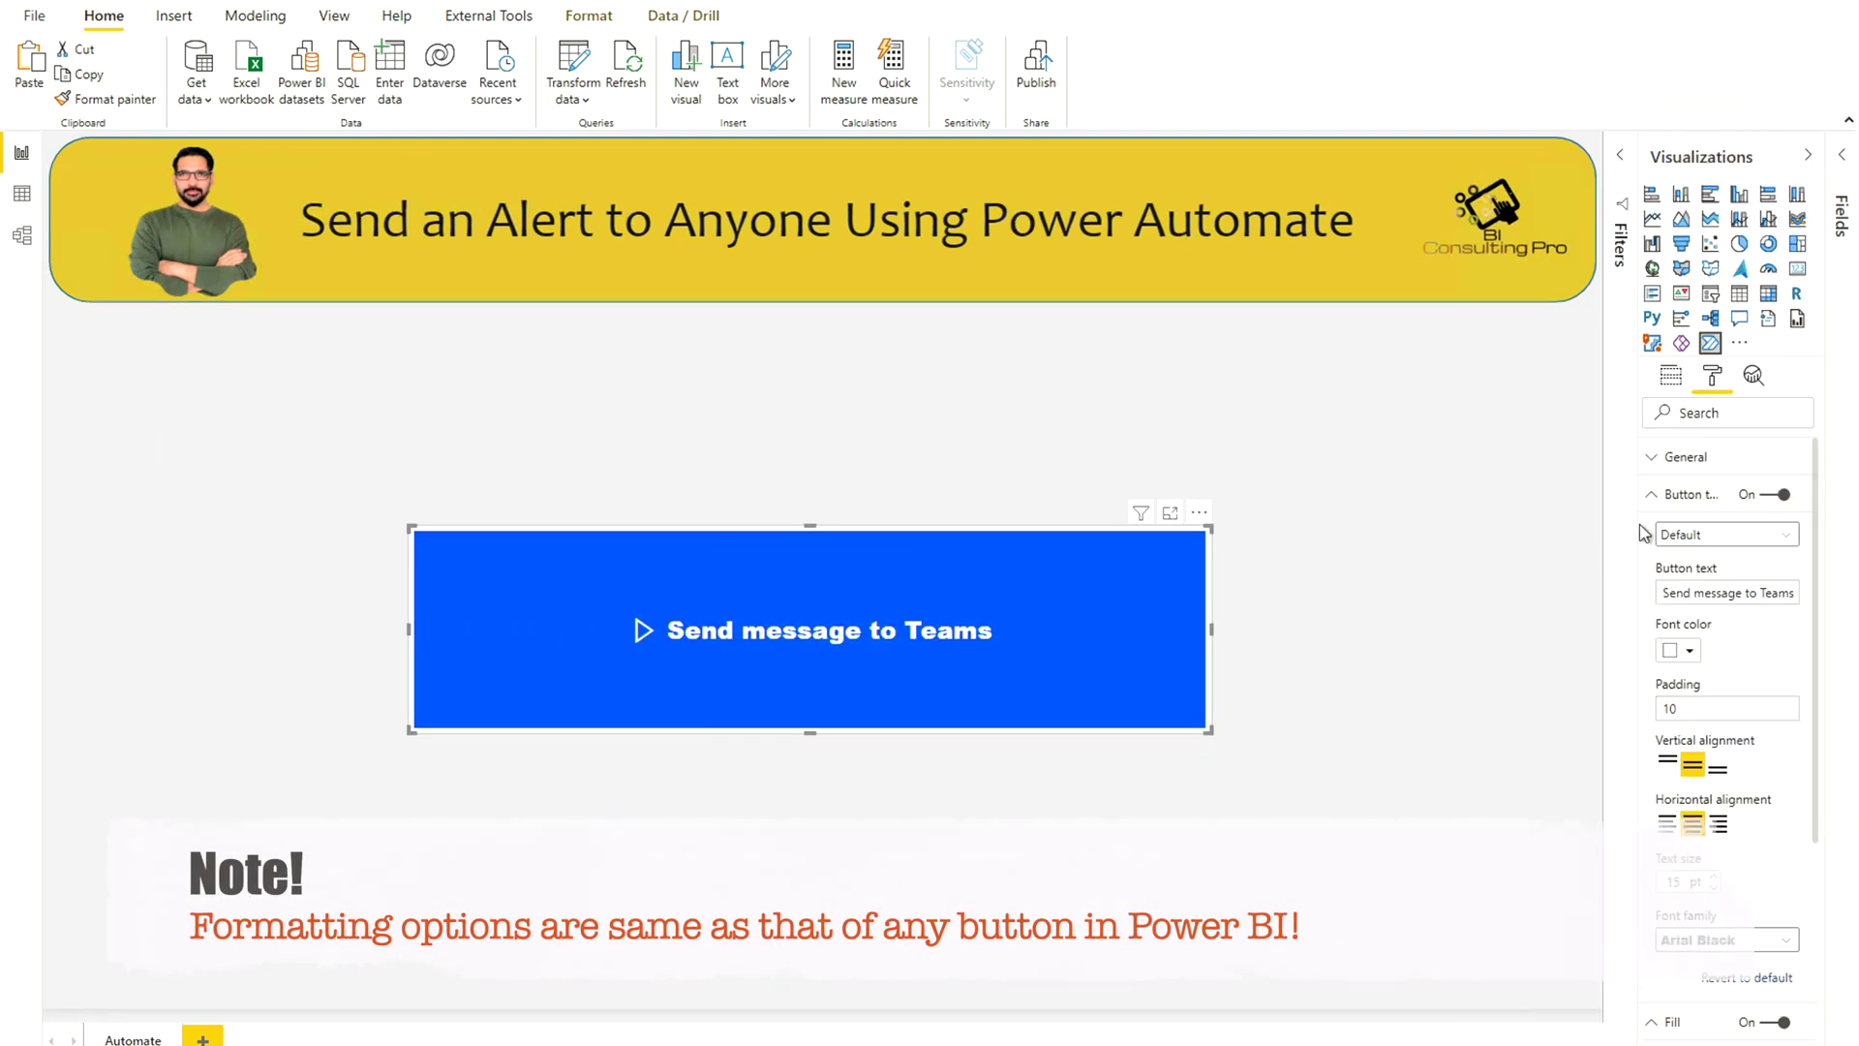
- Widen the formatting pane and set the button text for the Selected state to "Message Sending..."
drag(1637, 525, 1532, 525)
click(1623, 461)
click(1592, 530)
drag(1699, 519, 1465, 523)
text(Message Sending...)
- Set the flow button's fill colour for the Selected state to #00627F
click(1588, 419)
click(1583, 559)
click(1503, 886)
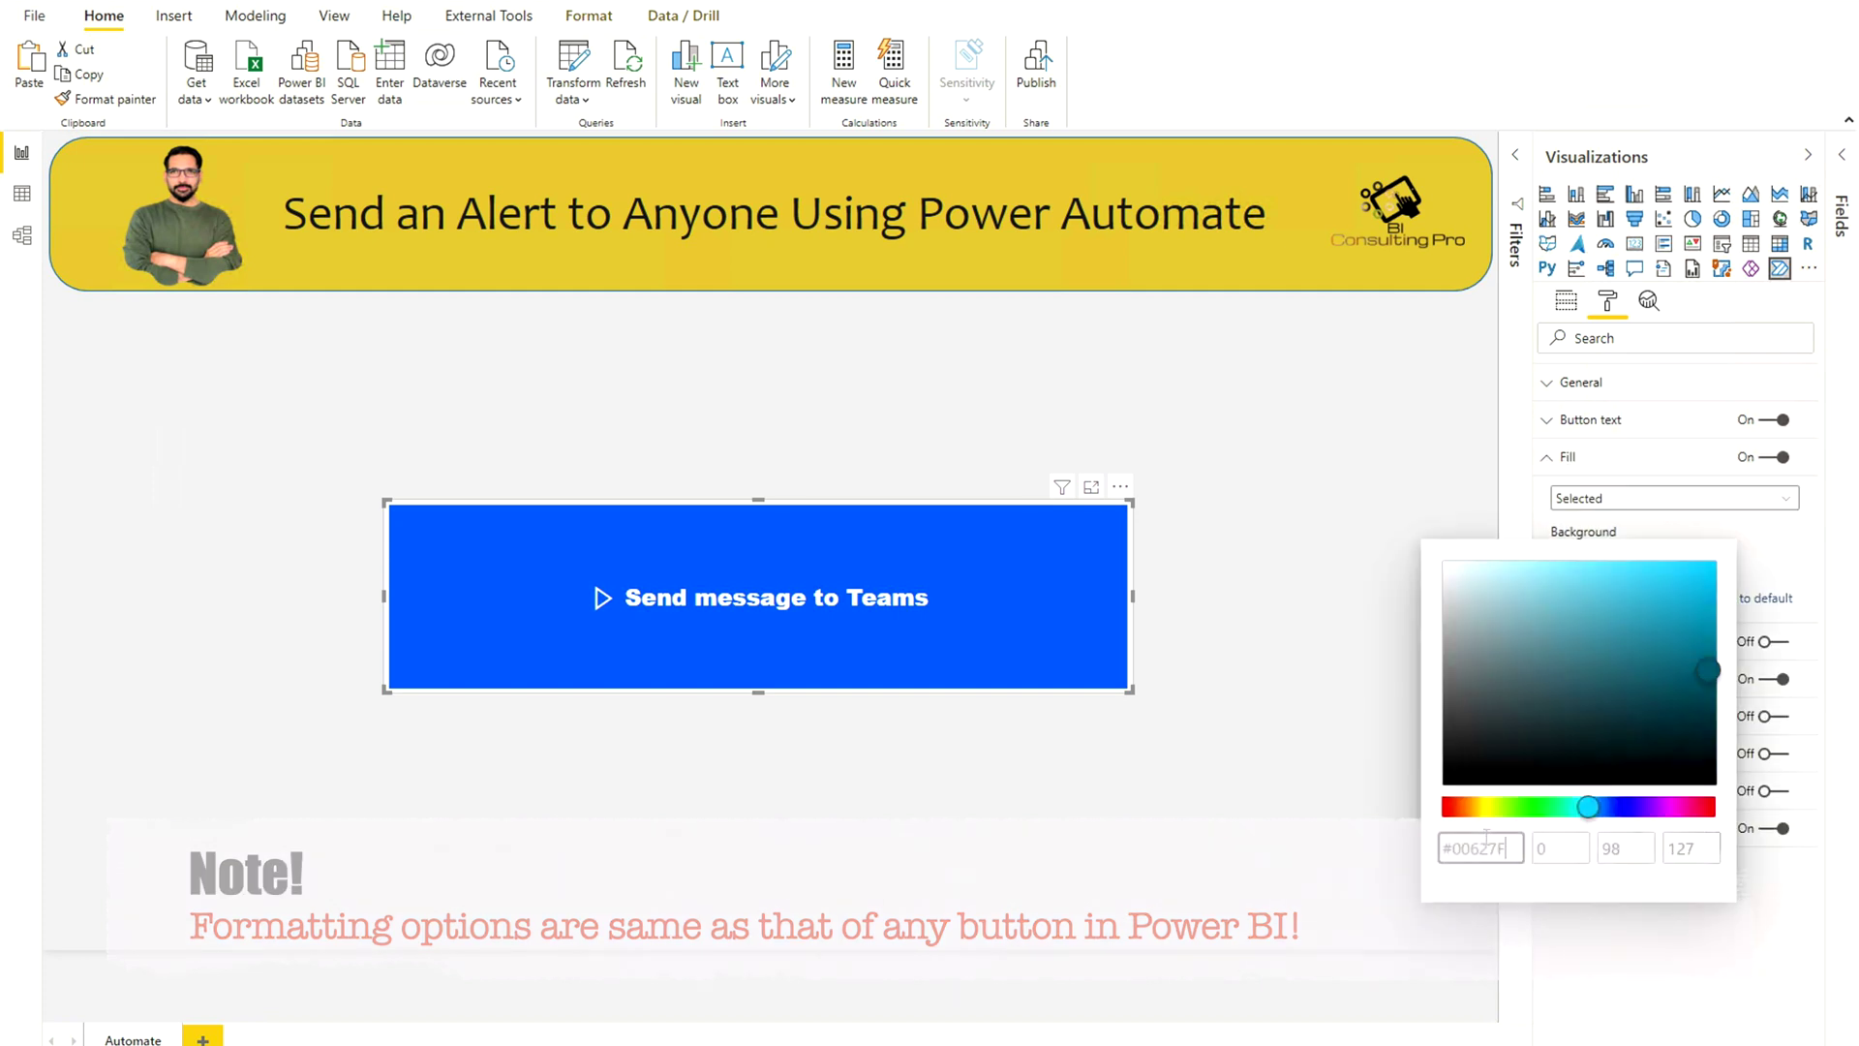
click(1569, 457)
- Try the title "Power Automate Demo" on the flow button, and turn the title off again
click(1774, 495)
click(1728, 554)
text(Power Automate Demo)
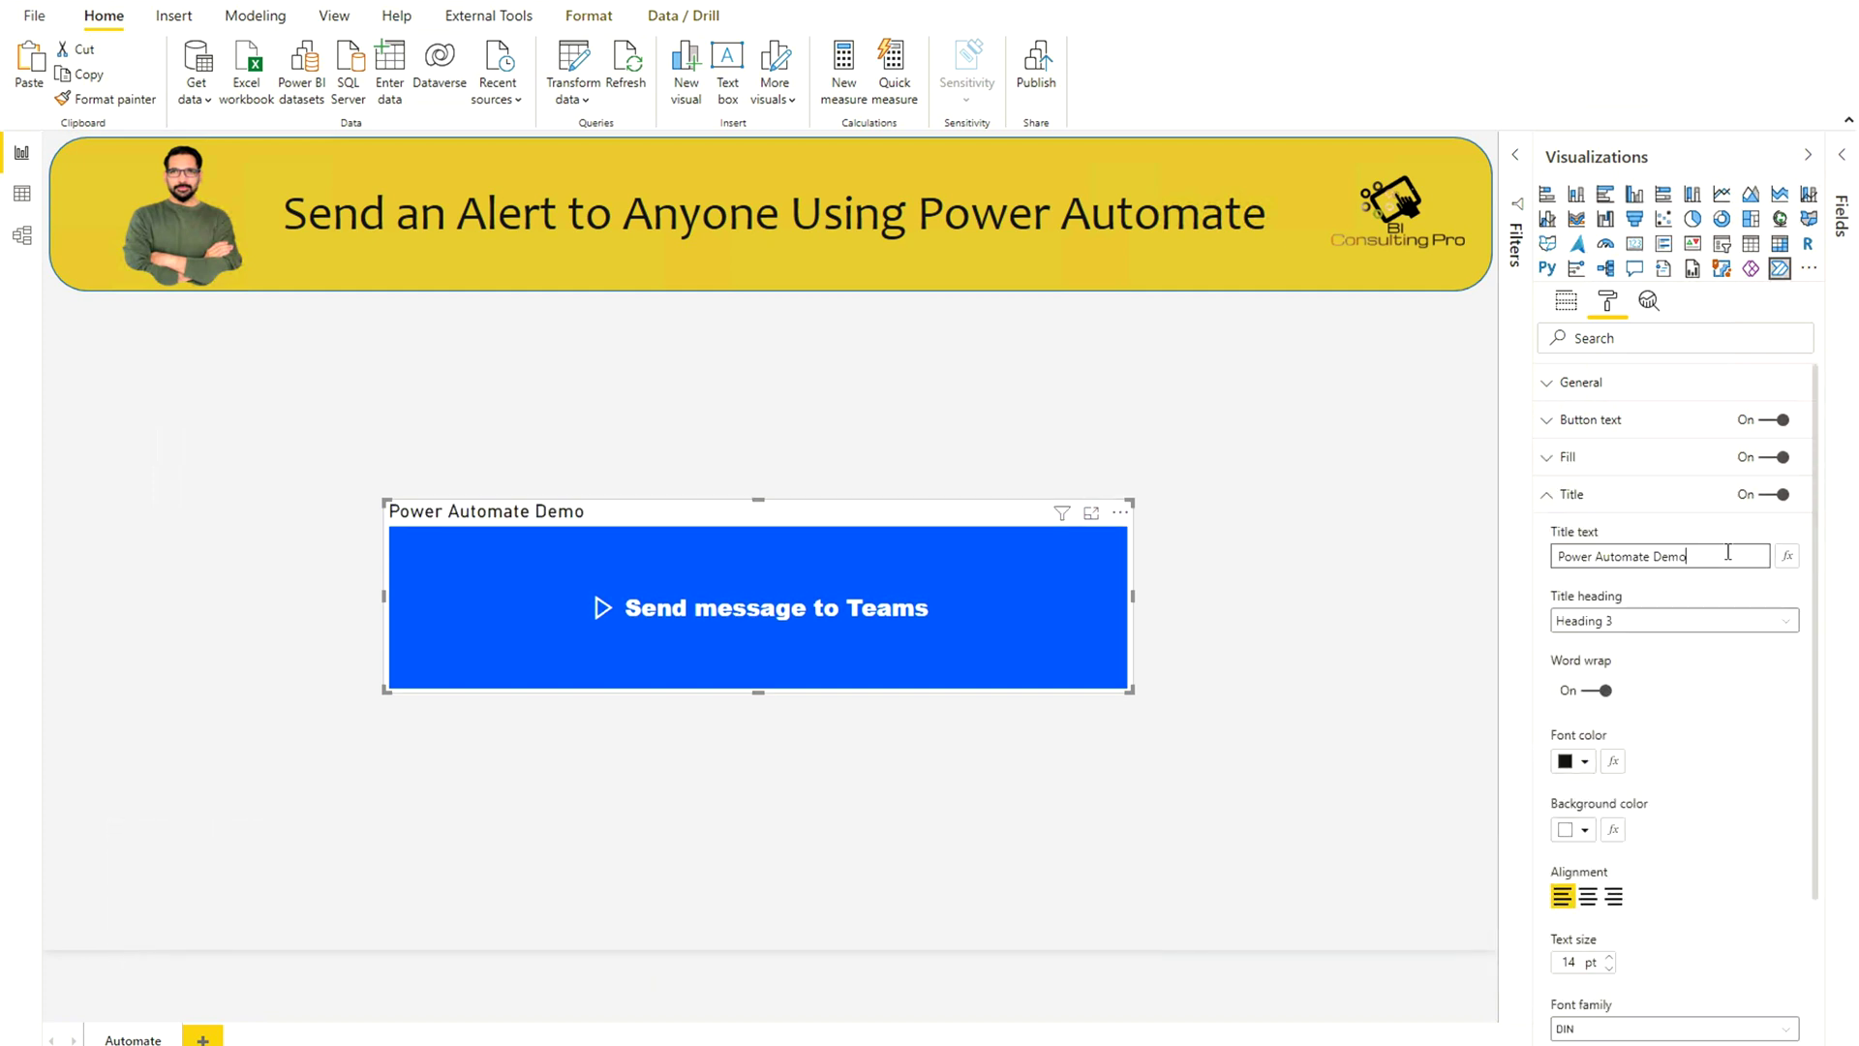
click(1782, 496)
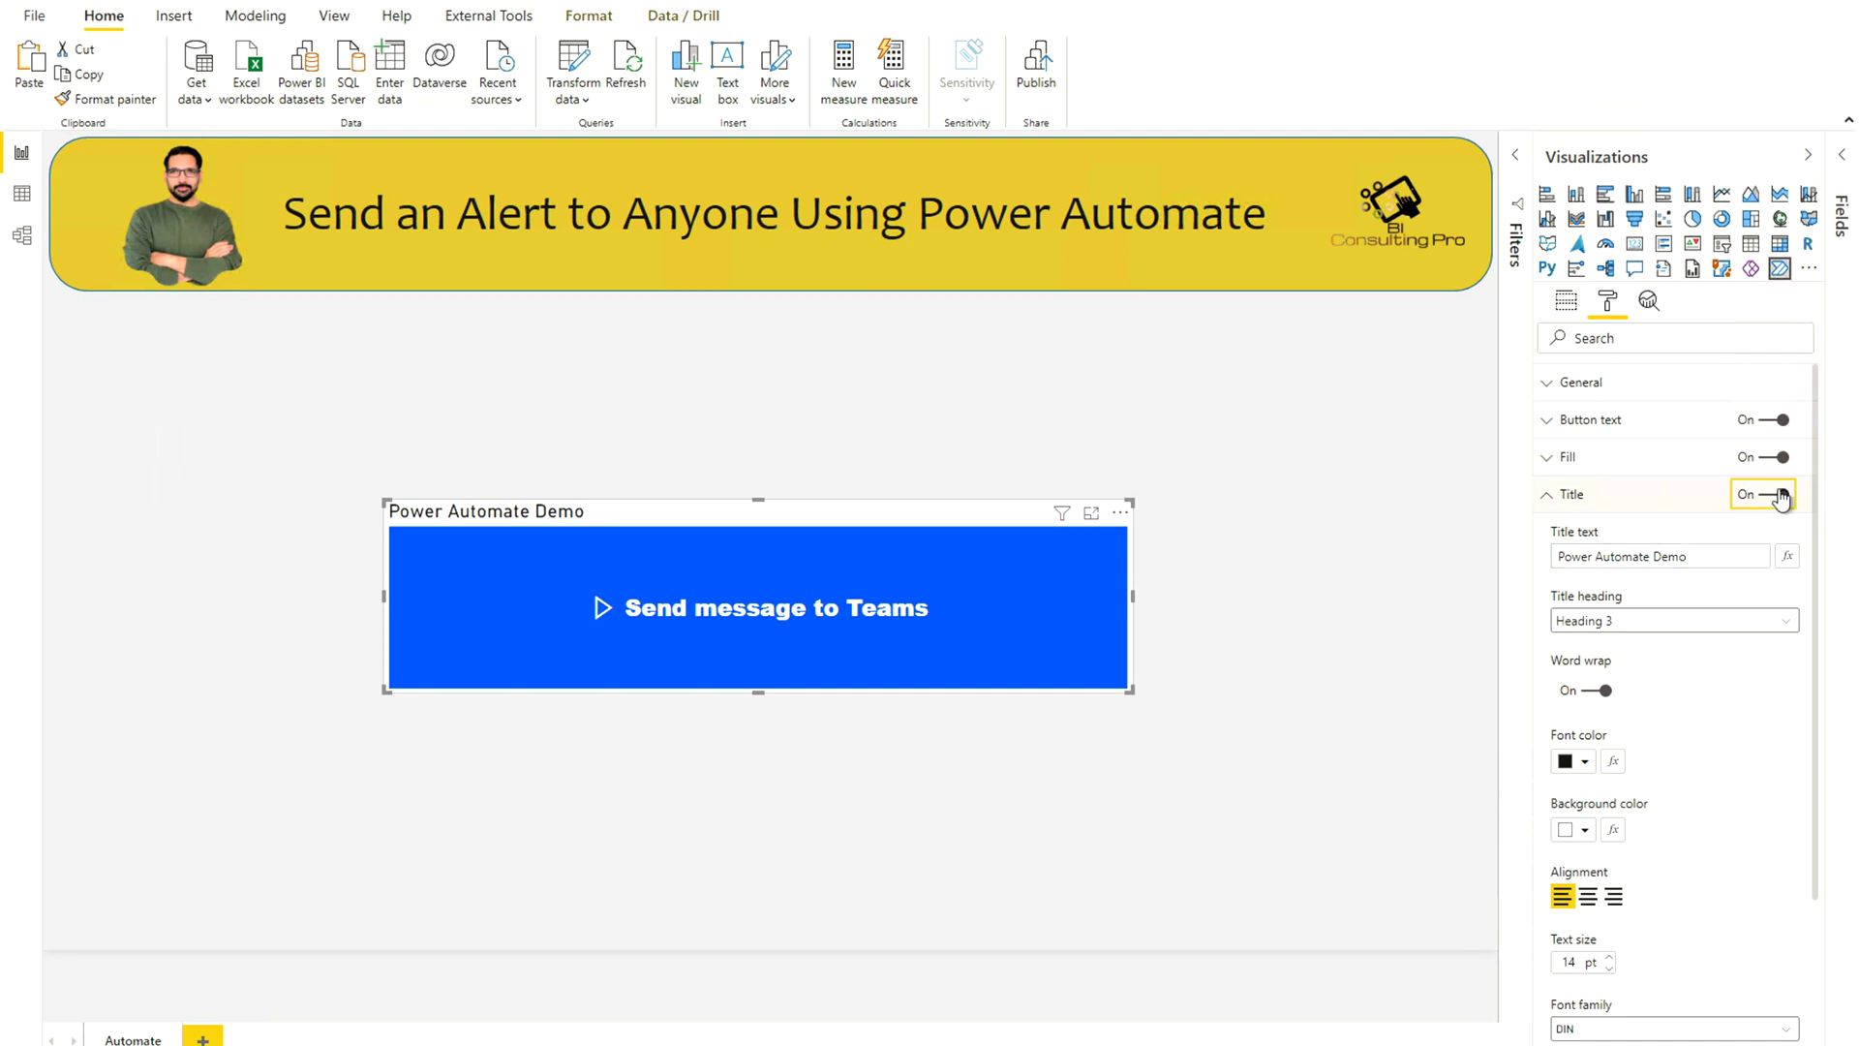
- Turn off the flow button's background and give it a dark teal border with a 20 px radius
click(1632, 500)
click(1773, 606)
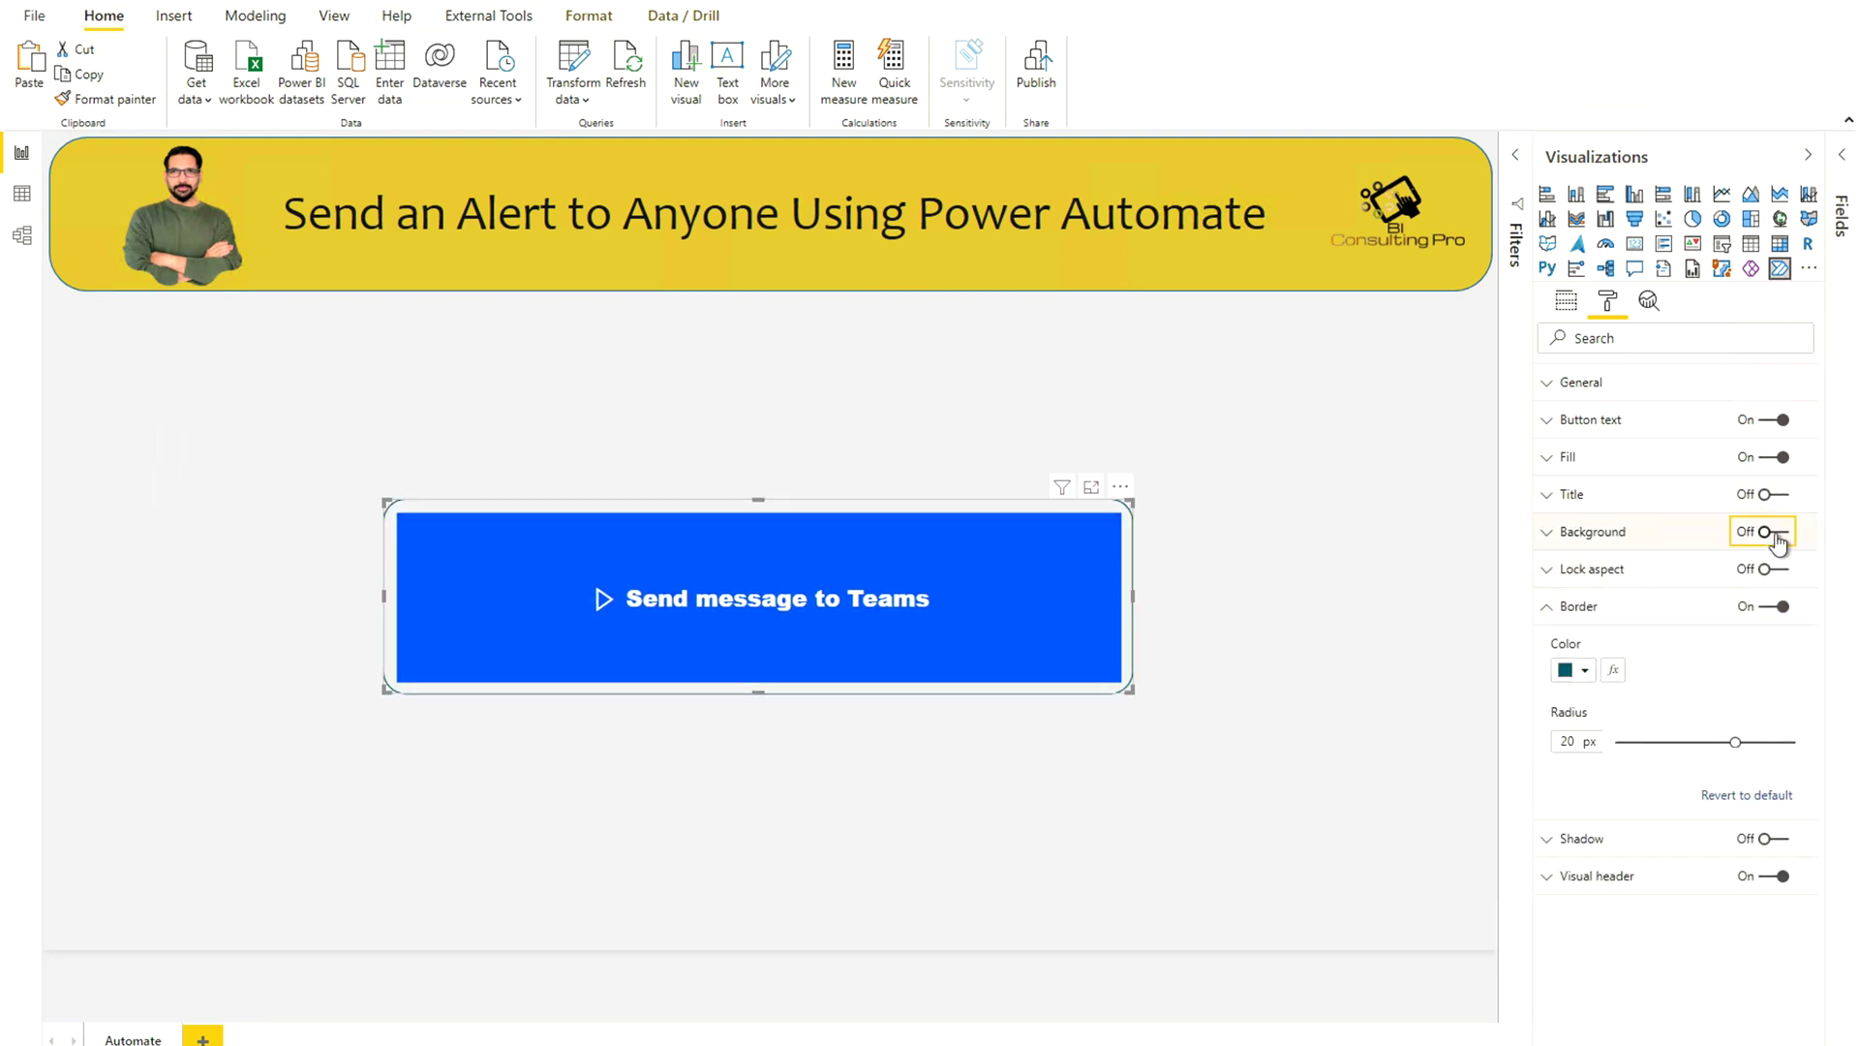
click(1586, 610)
click(1074, 839)
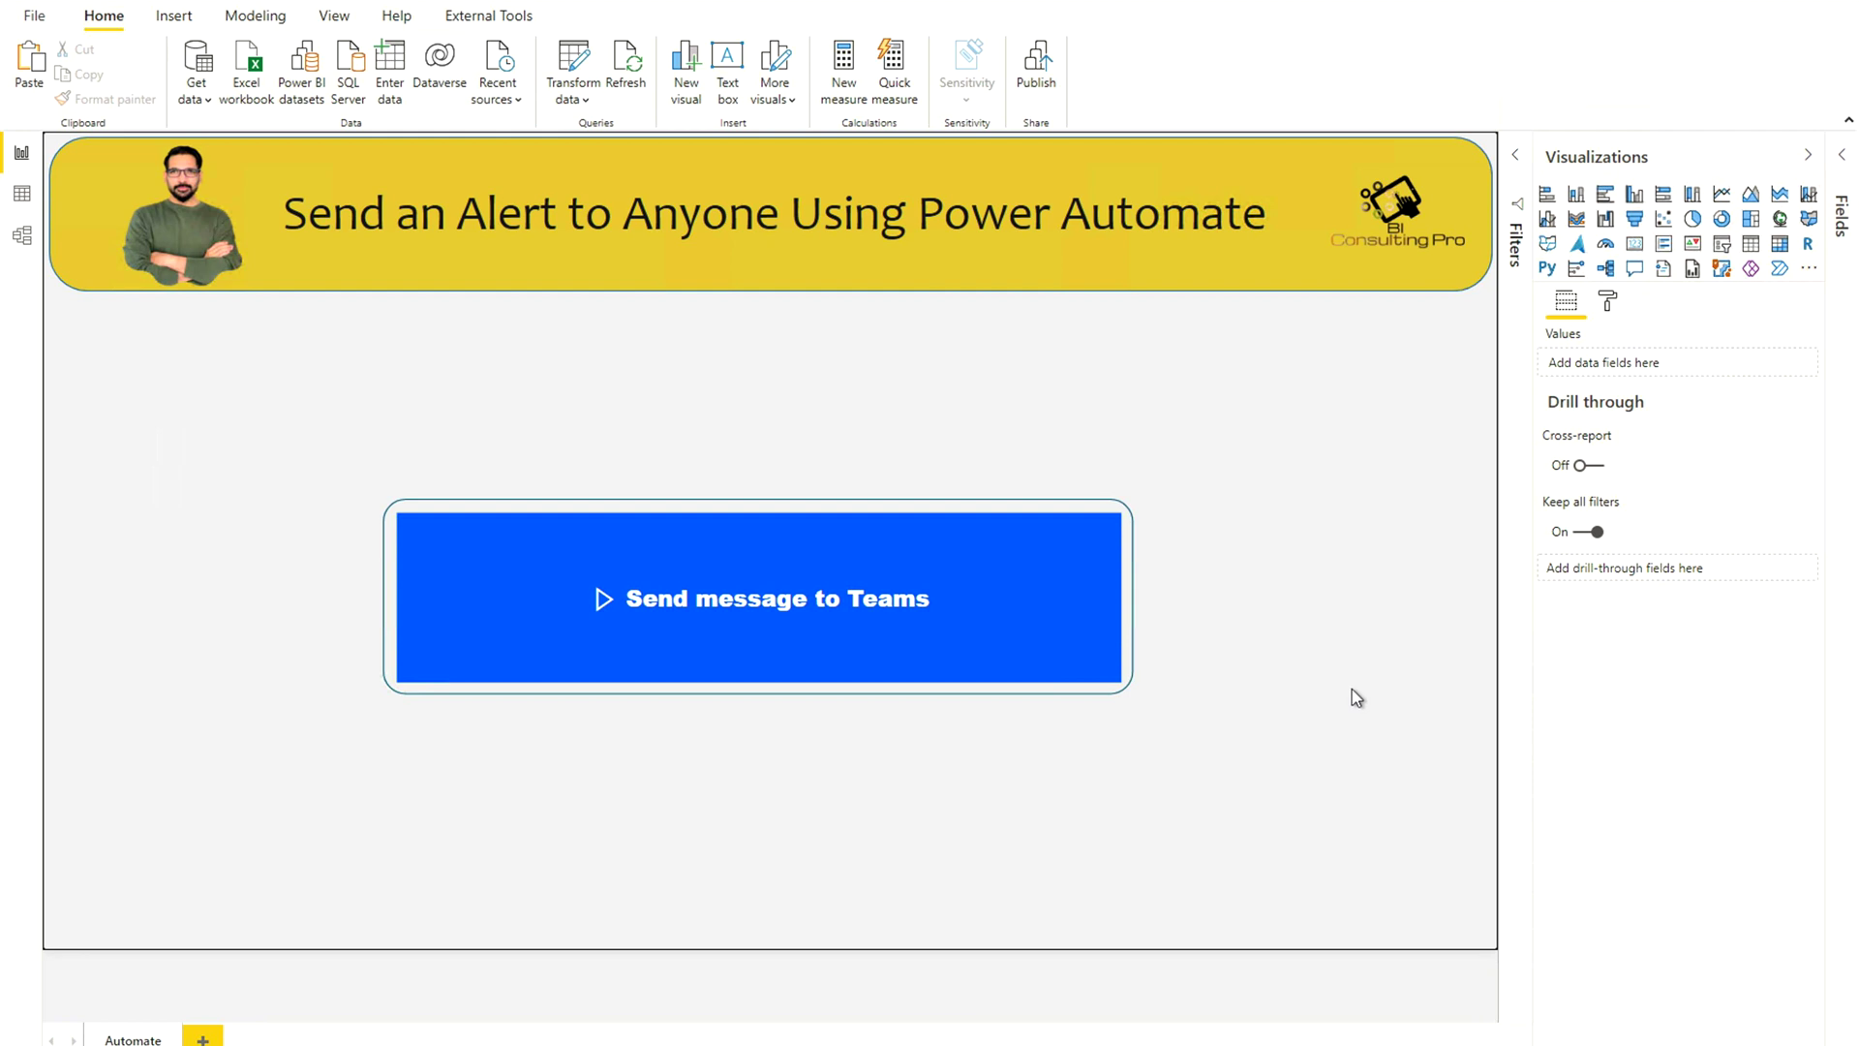
- Collapse the Visualizations pane, start publishing the report, and save the file as "Power BI - Send message to Teams"
click(1807, 156)
click(1462, 499)
click(1036, 67)
click(1042, 559)
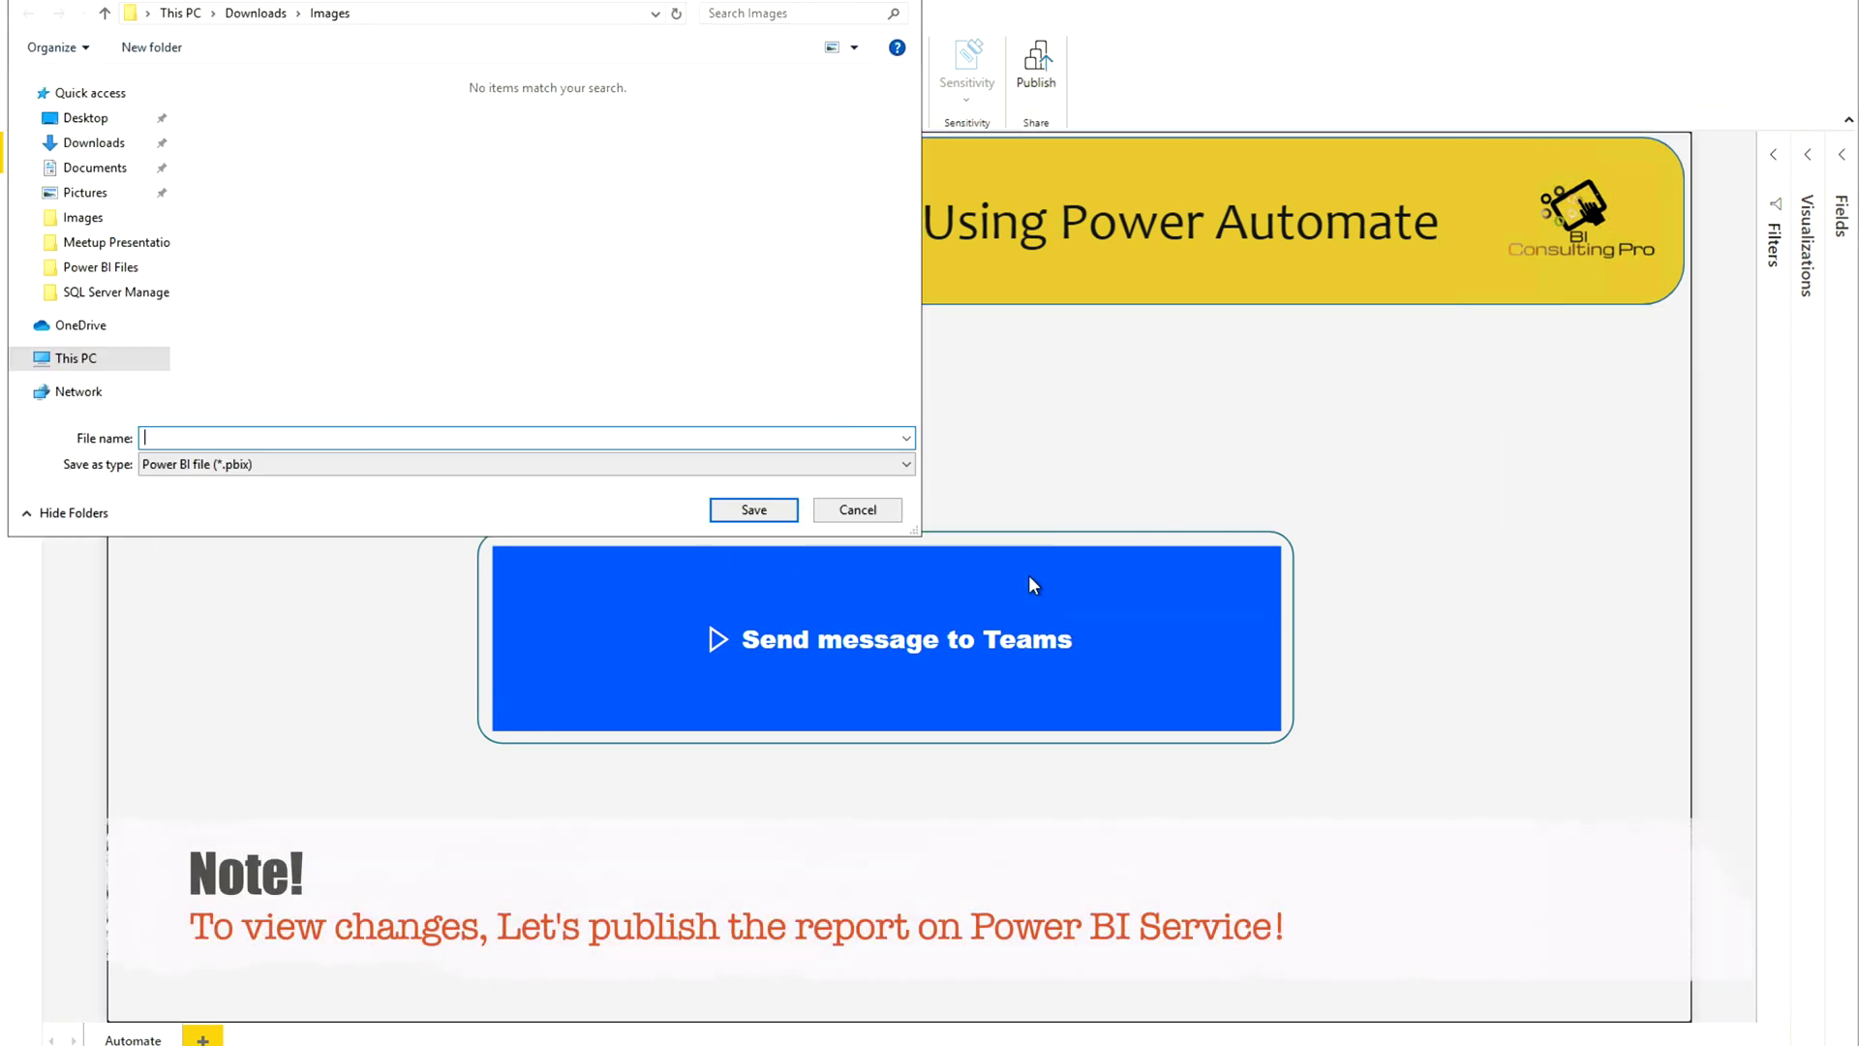
click(226, 437)
text(Power BI - Send message to Teams)
key(Return)
- Publish the saved report to DemoWorkSpace
click(1040, 74)
click(765, 576)
click(1099, 709)
click(1121, 668)
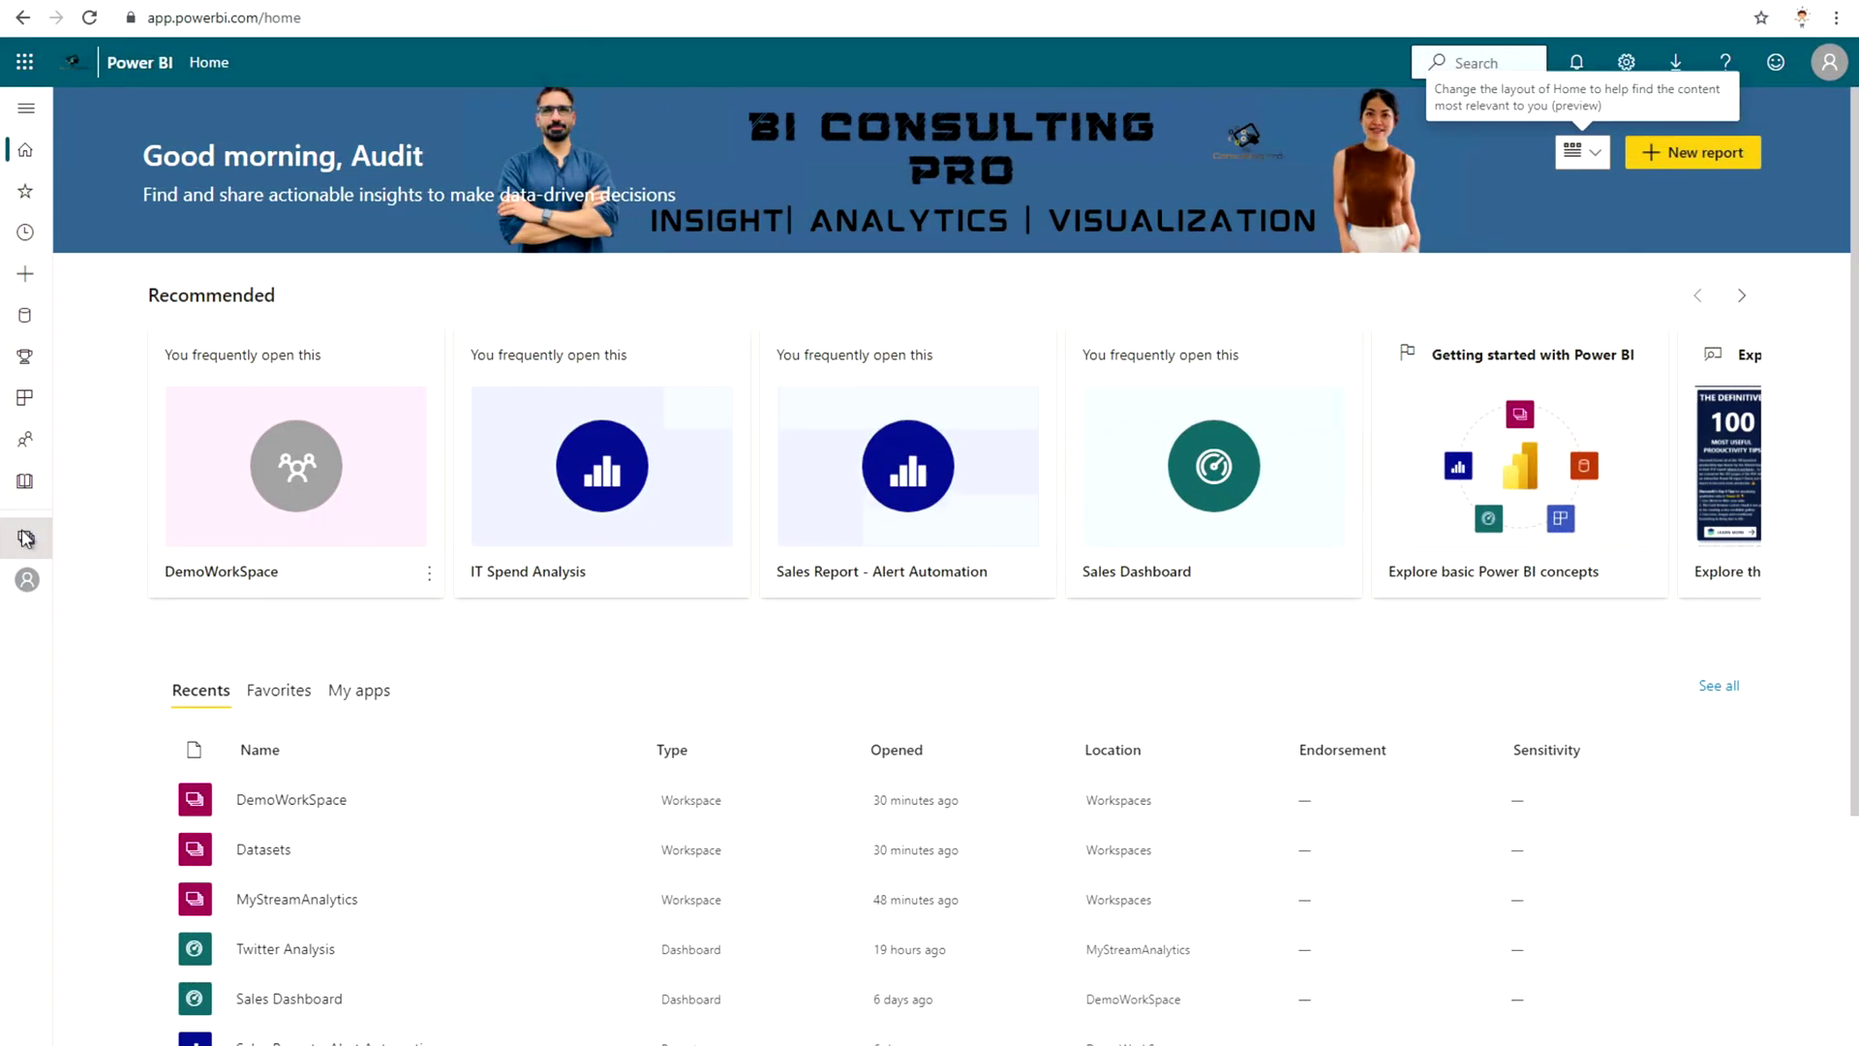
- In the Power BI service, open "Power BI - Send message to Teams" from DemoWorkSpace and run its flow button
click(26, 539)
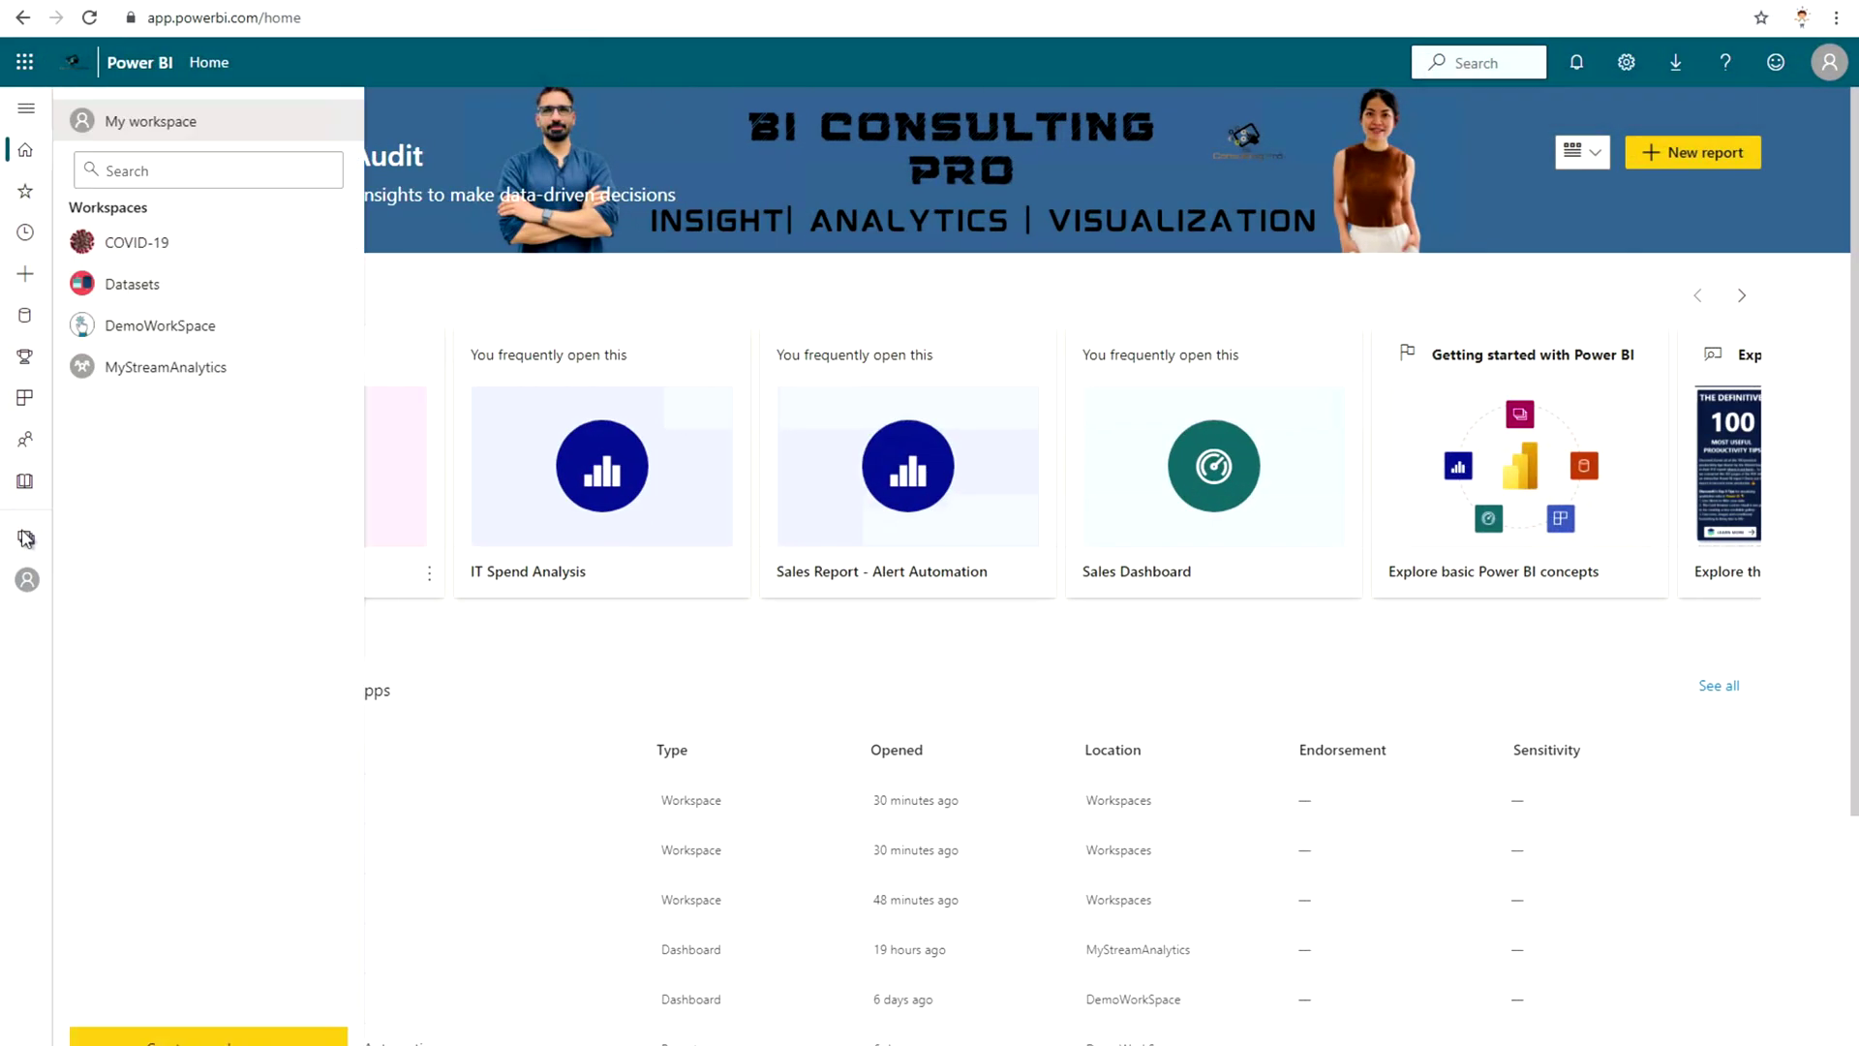
click(152, 322)
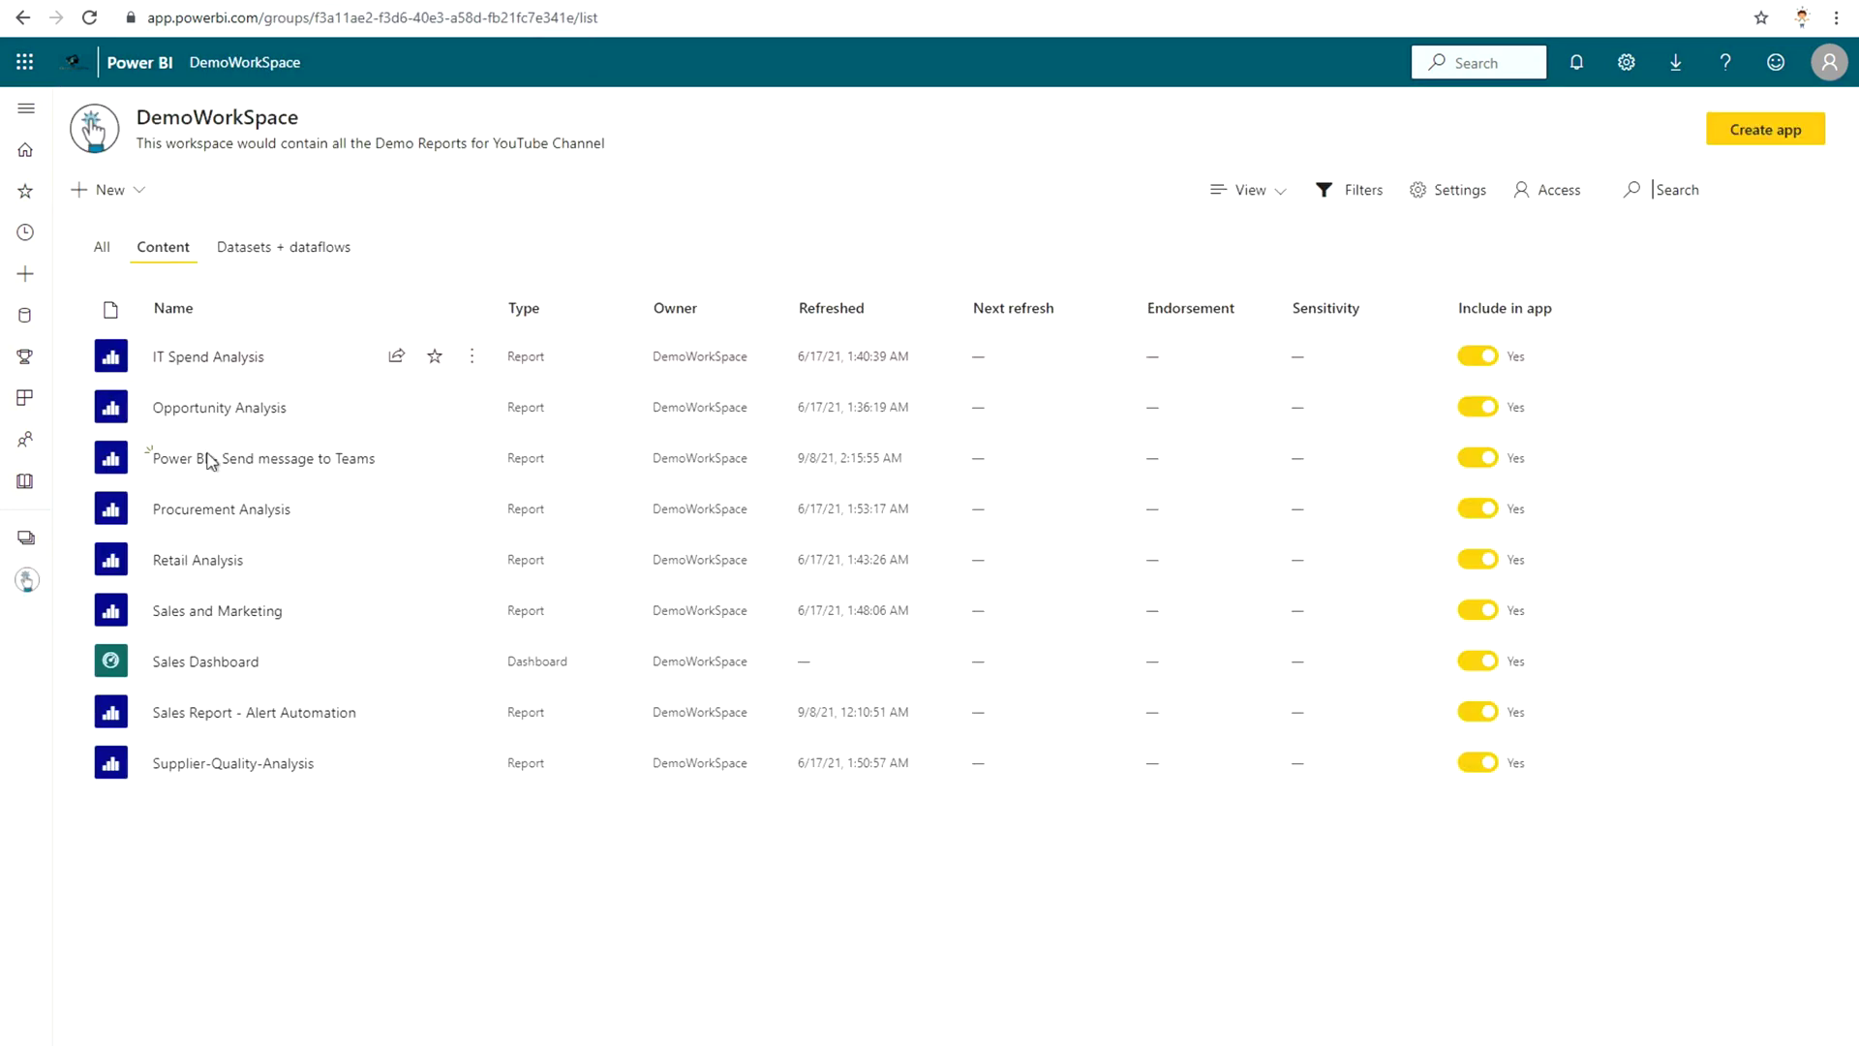
click(204, 470)
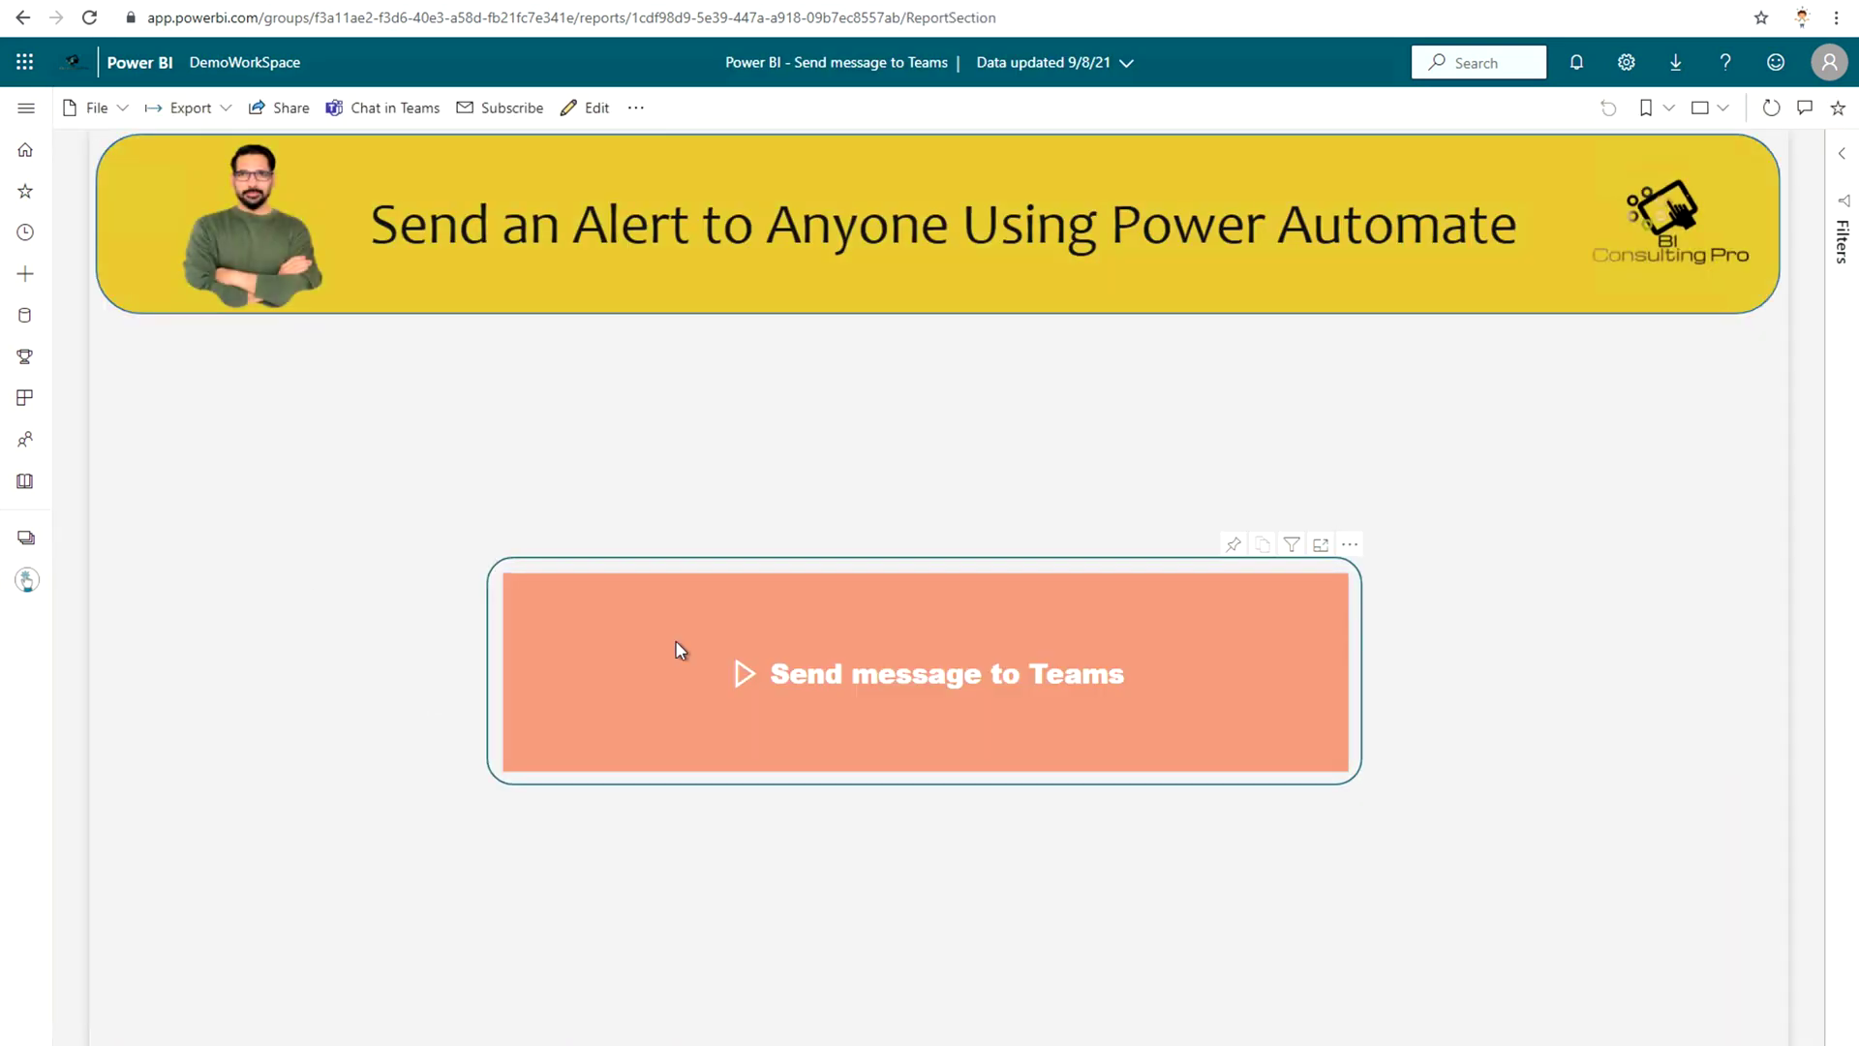
click(792, 682)
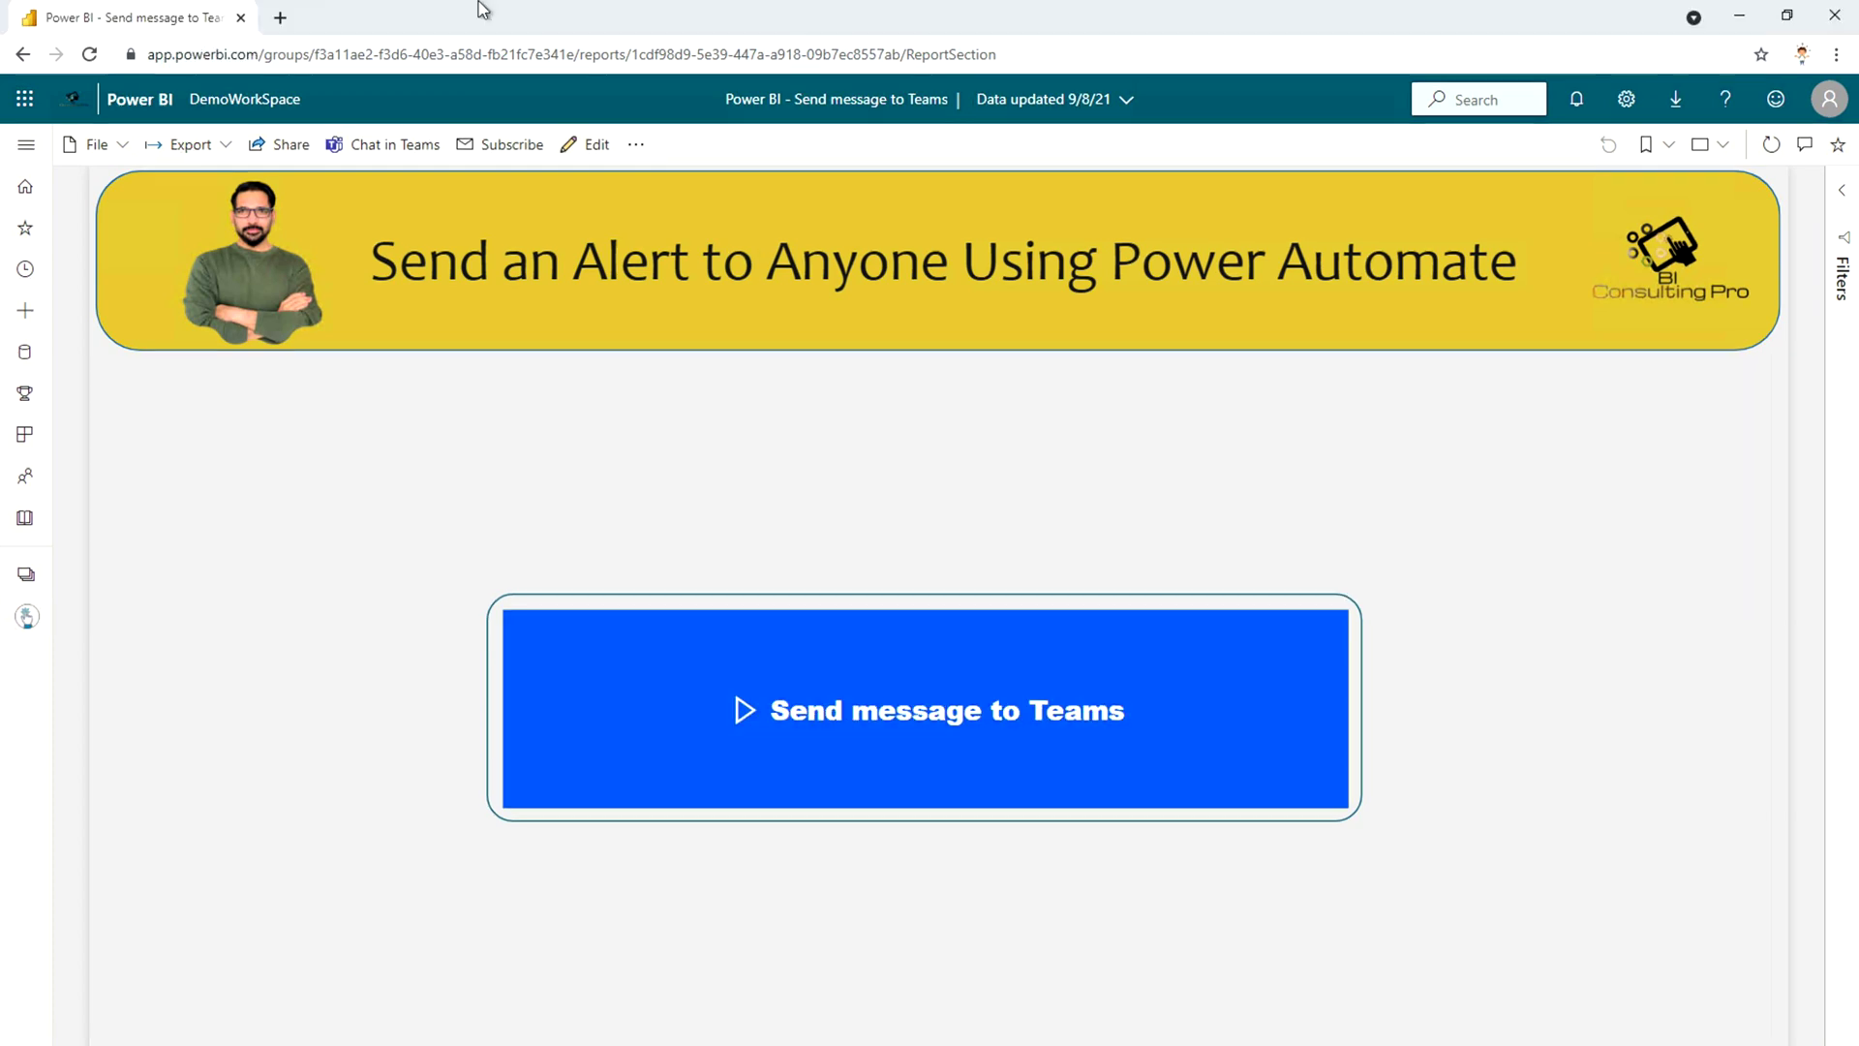
- Open Microsoft Teams in a new browser tab, dismiss the welcome dialog and go to the chats
click(280, 17)
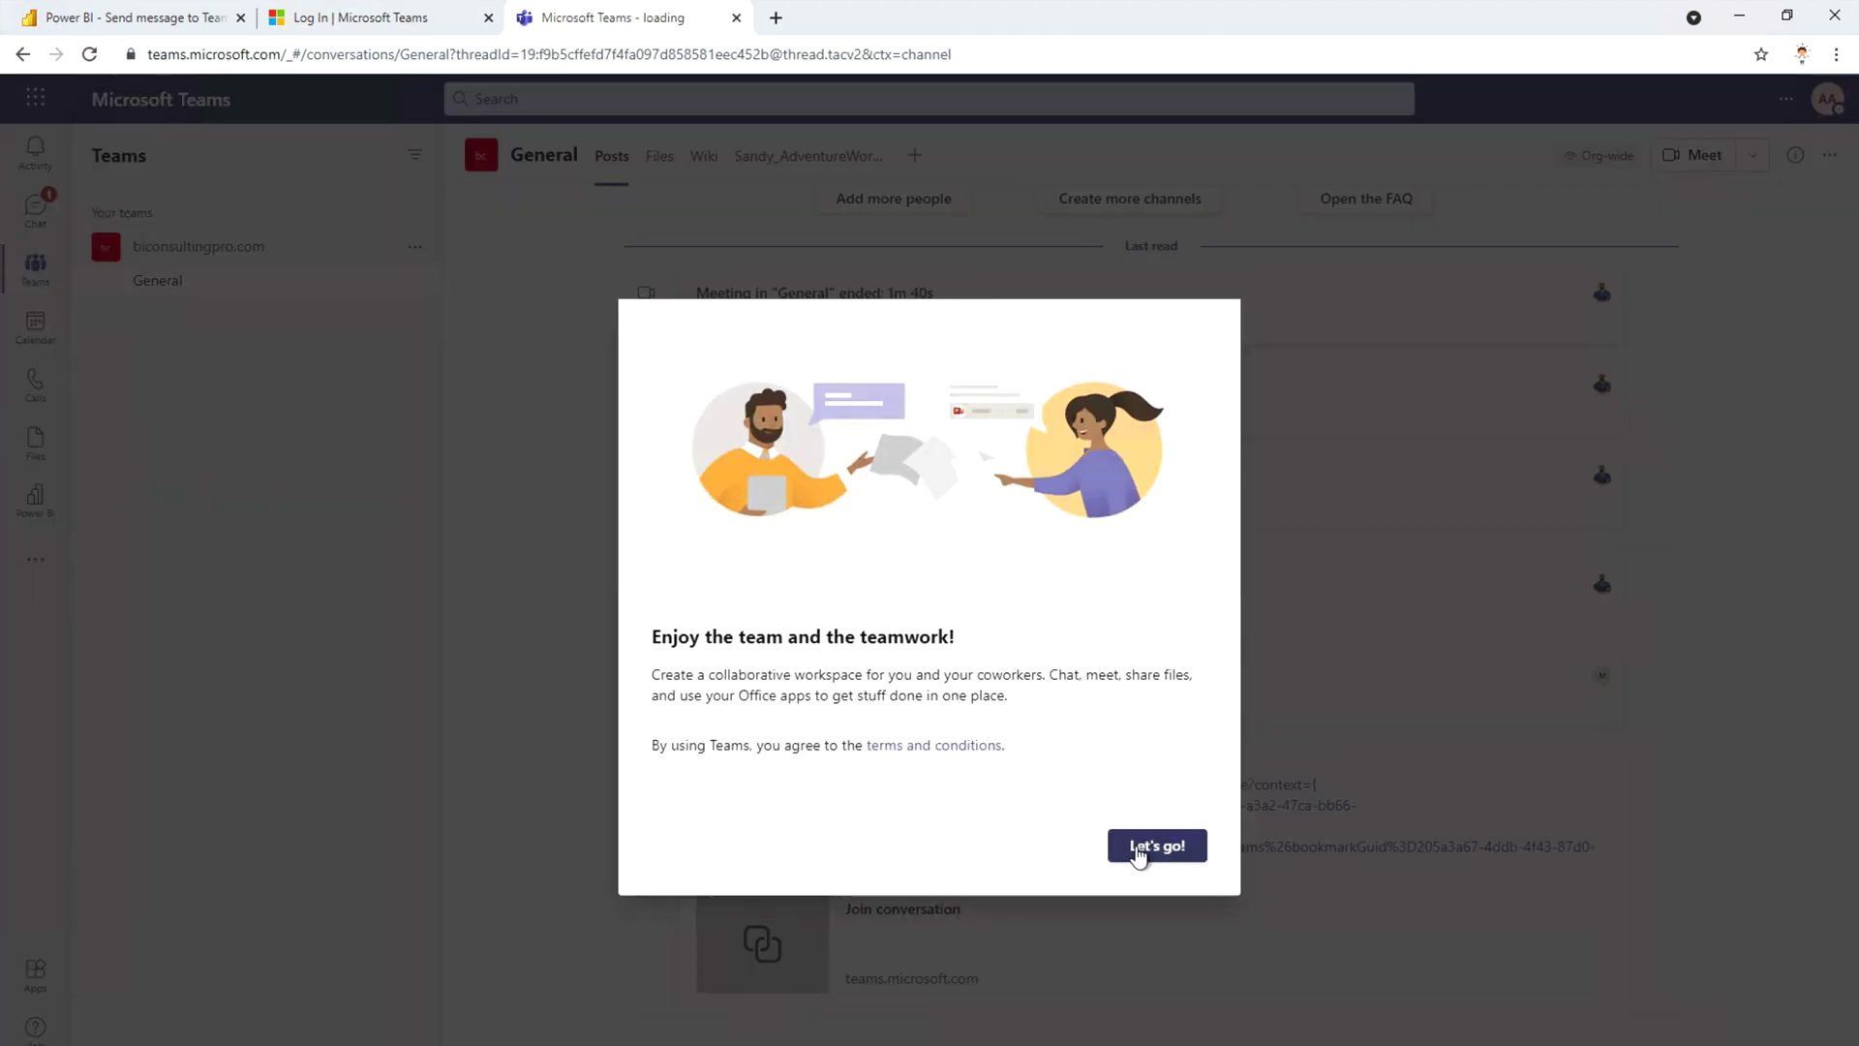
click(1145, 846)
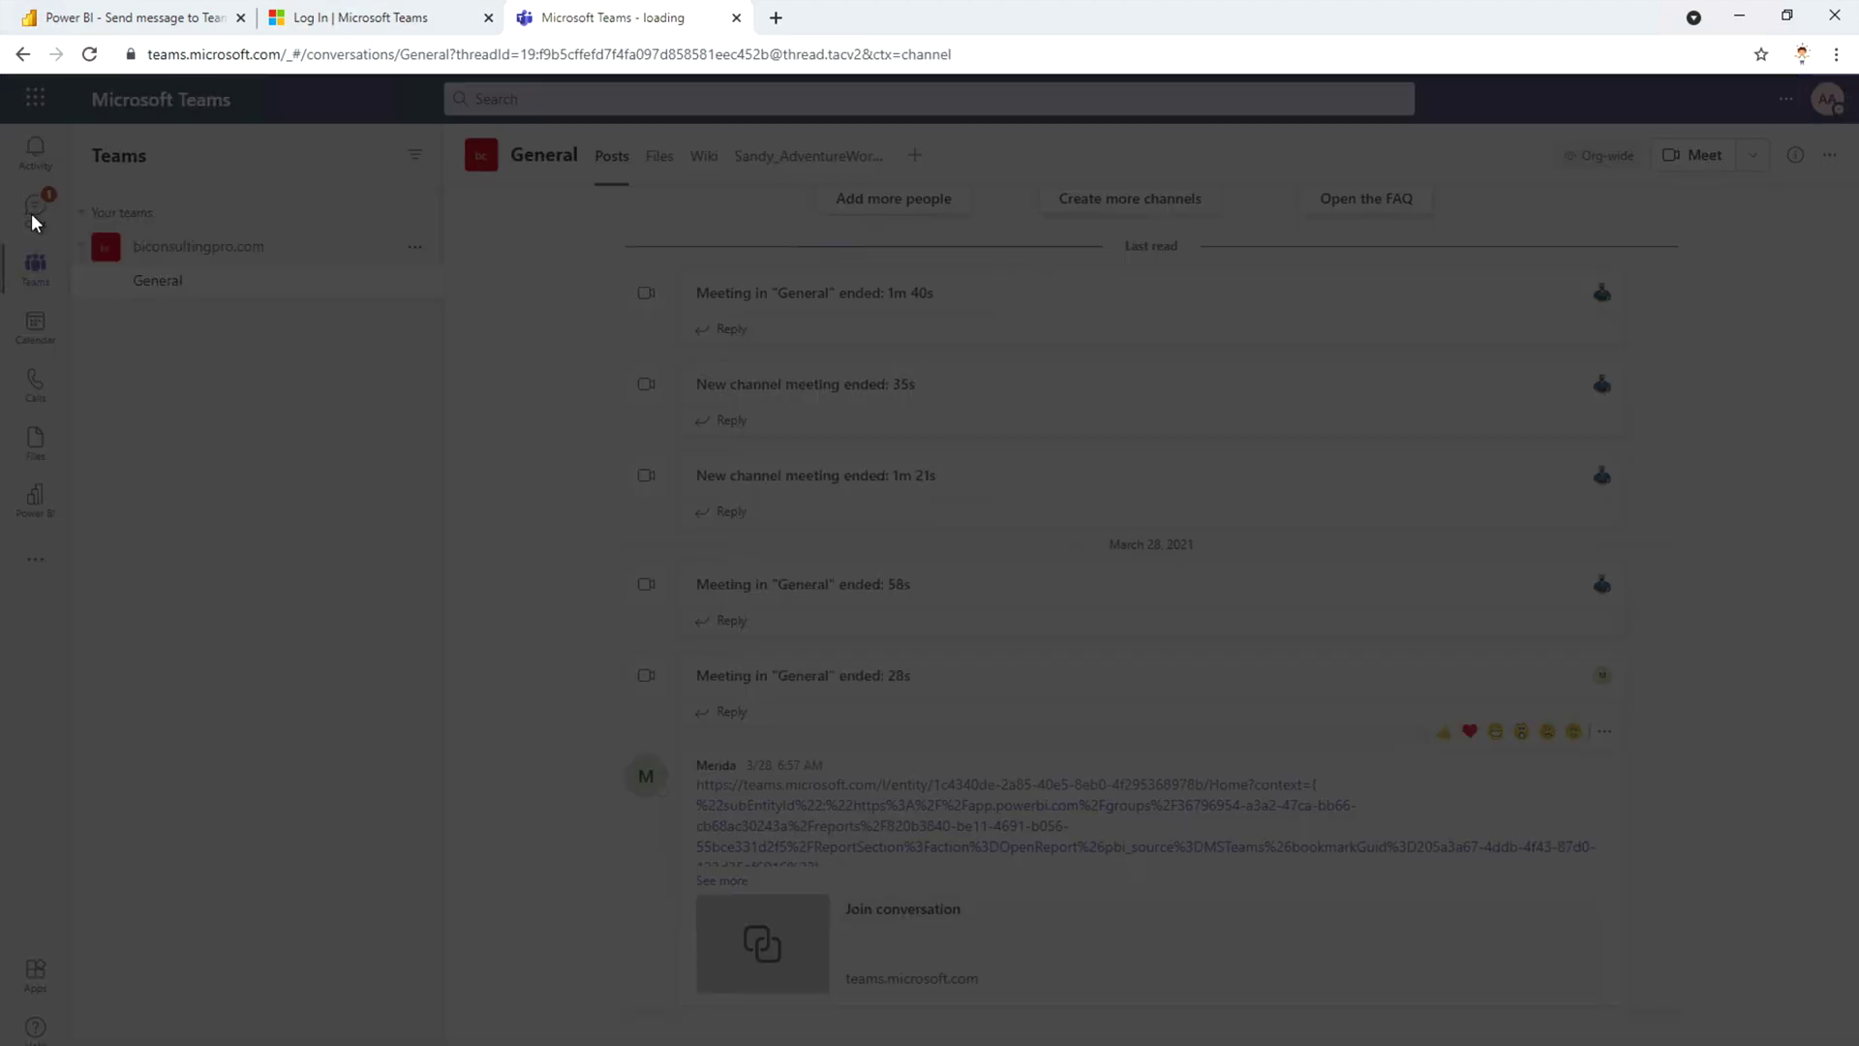
click(722, 157)
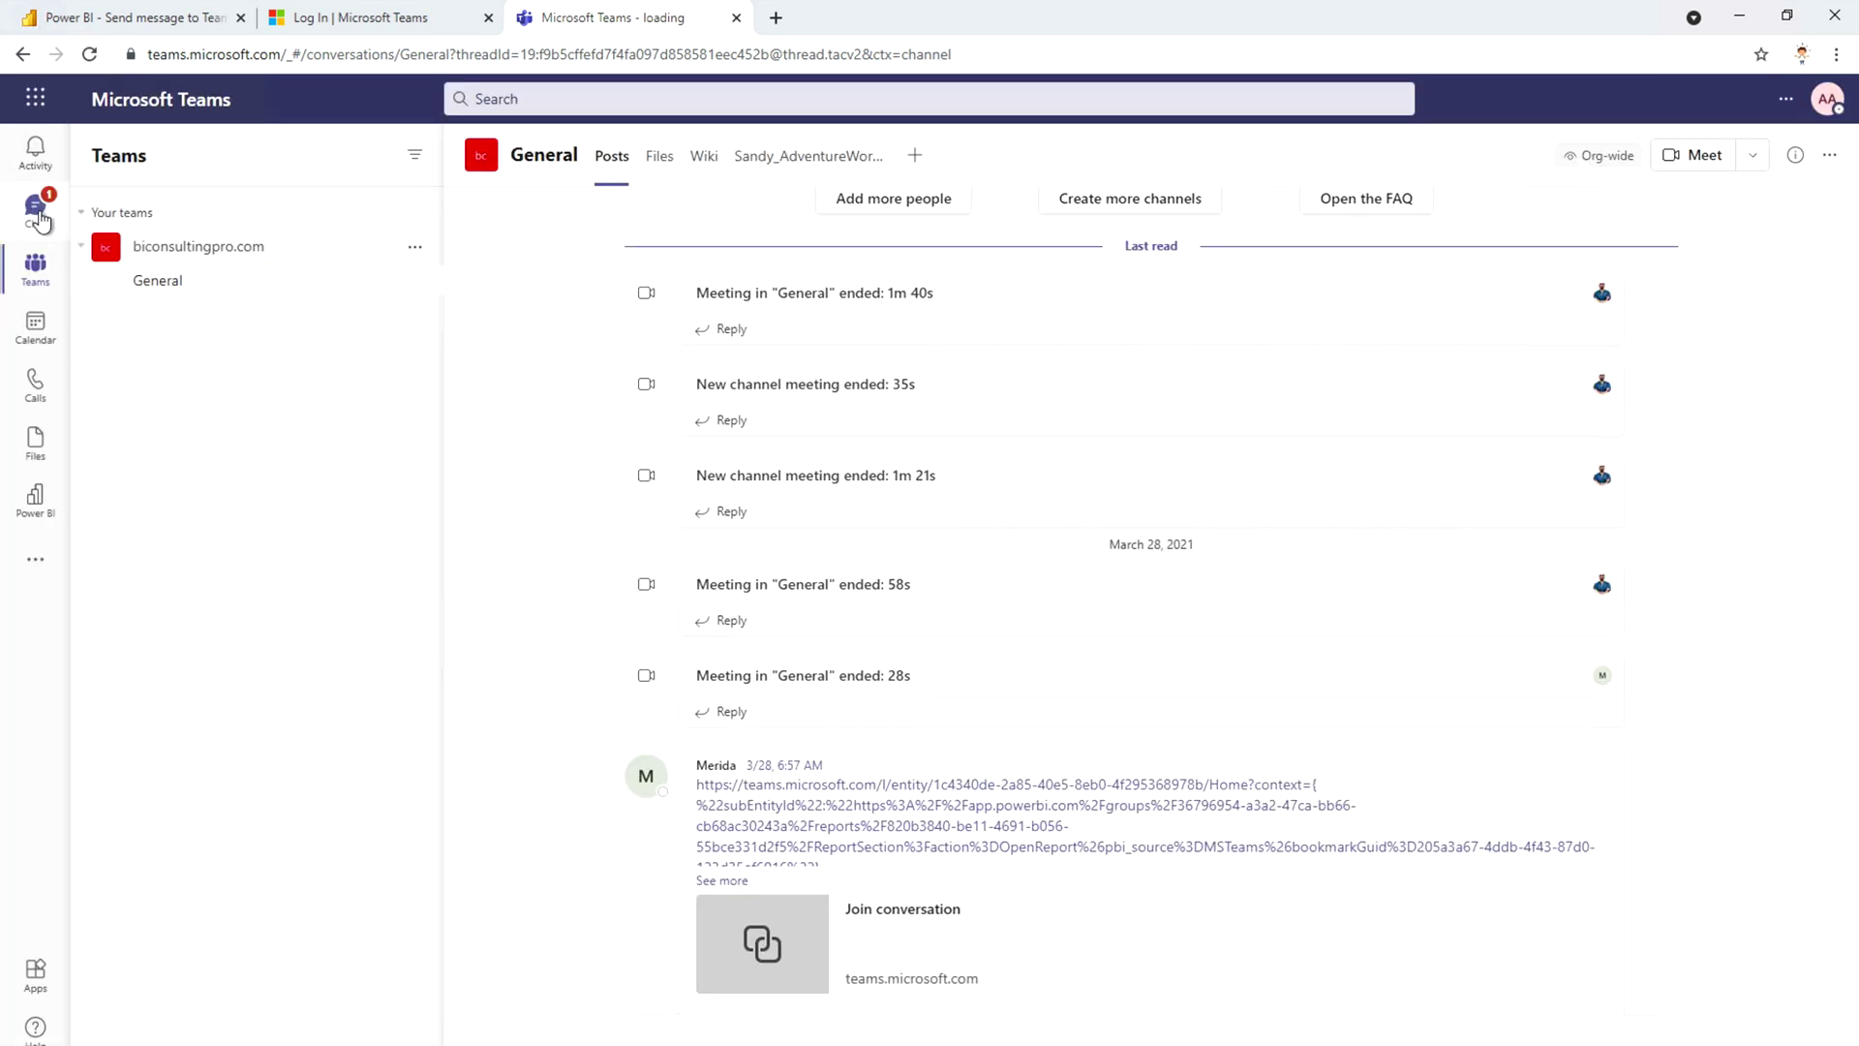
click(41, 219)
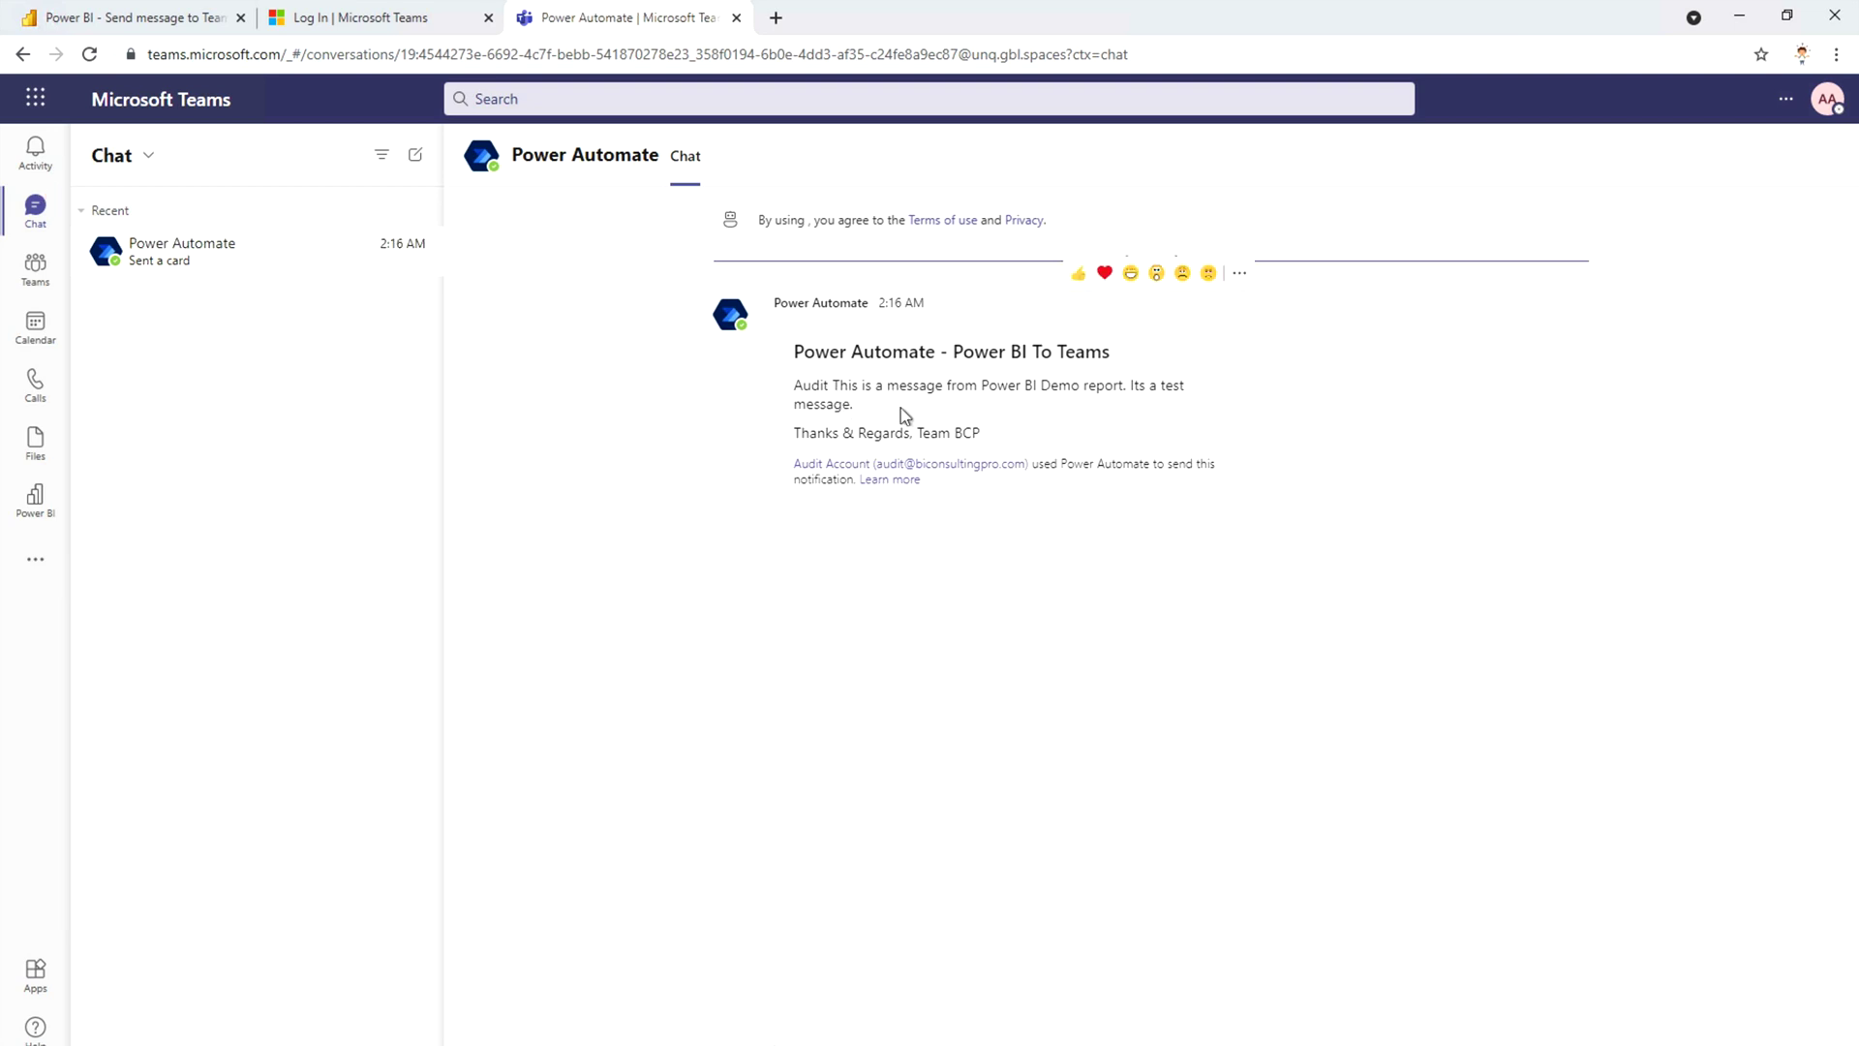
- Examine the body and sign-off of the message sent in the Power Automate chat
triple_click(783, 392)
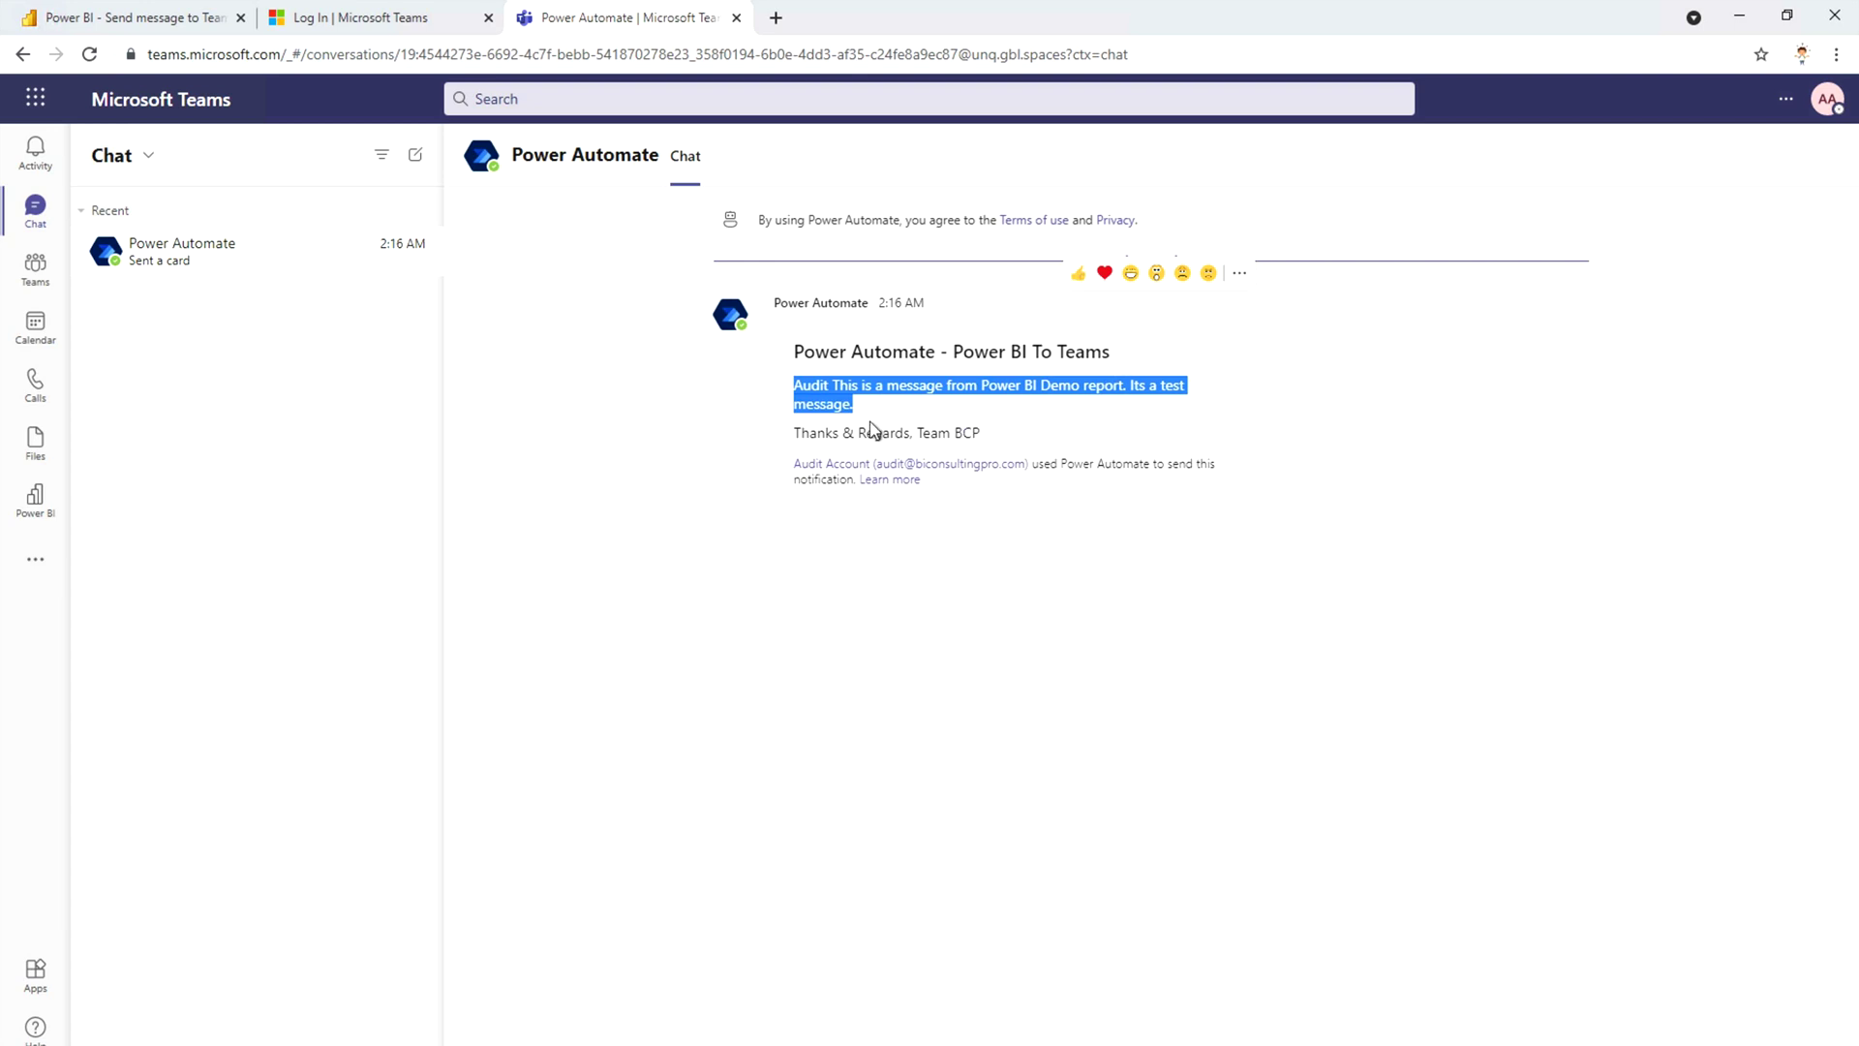
drag(1009, 432, 778, 373)
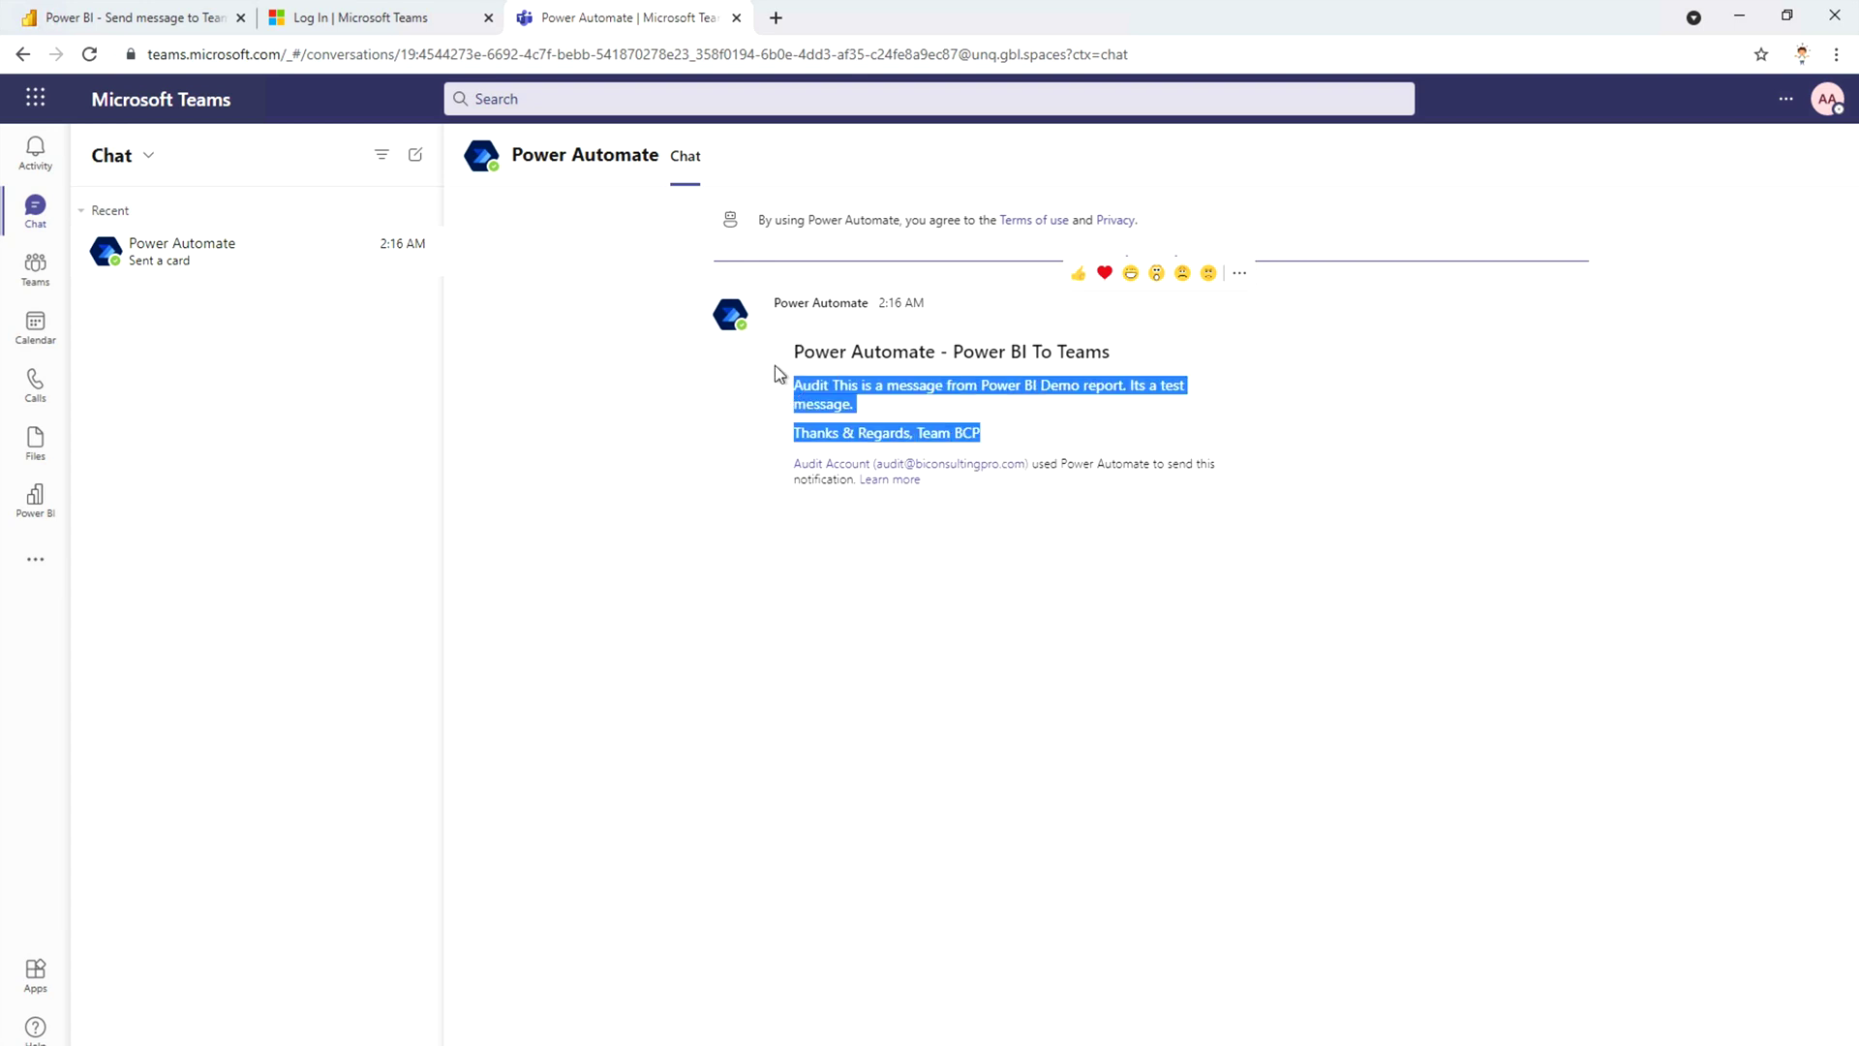
click(649, 605)
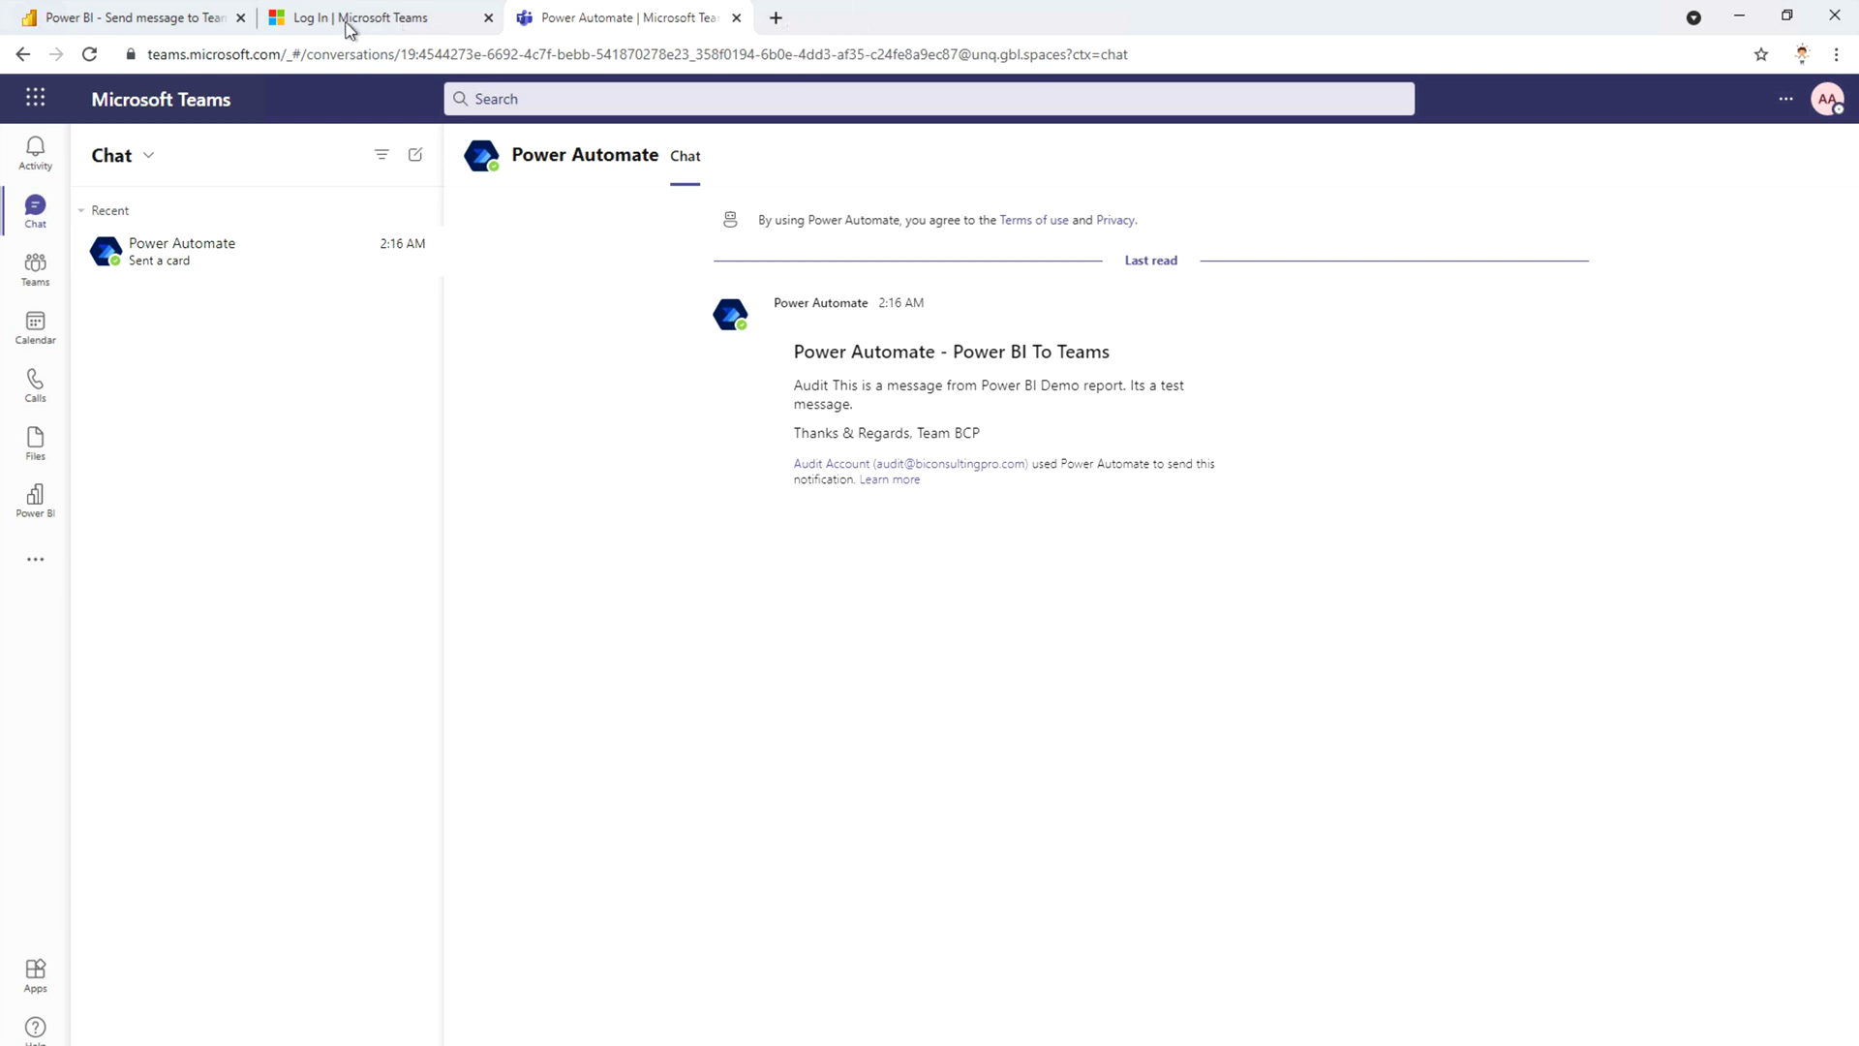
- Switch to Power Automate, inspect the steps of the "Send a Teams message from Power BI" flow, and leave the editor for its run history
click(136, 18)
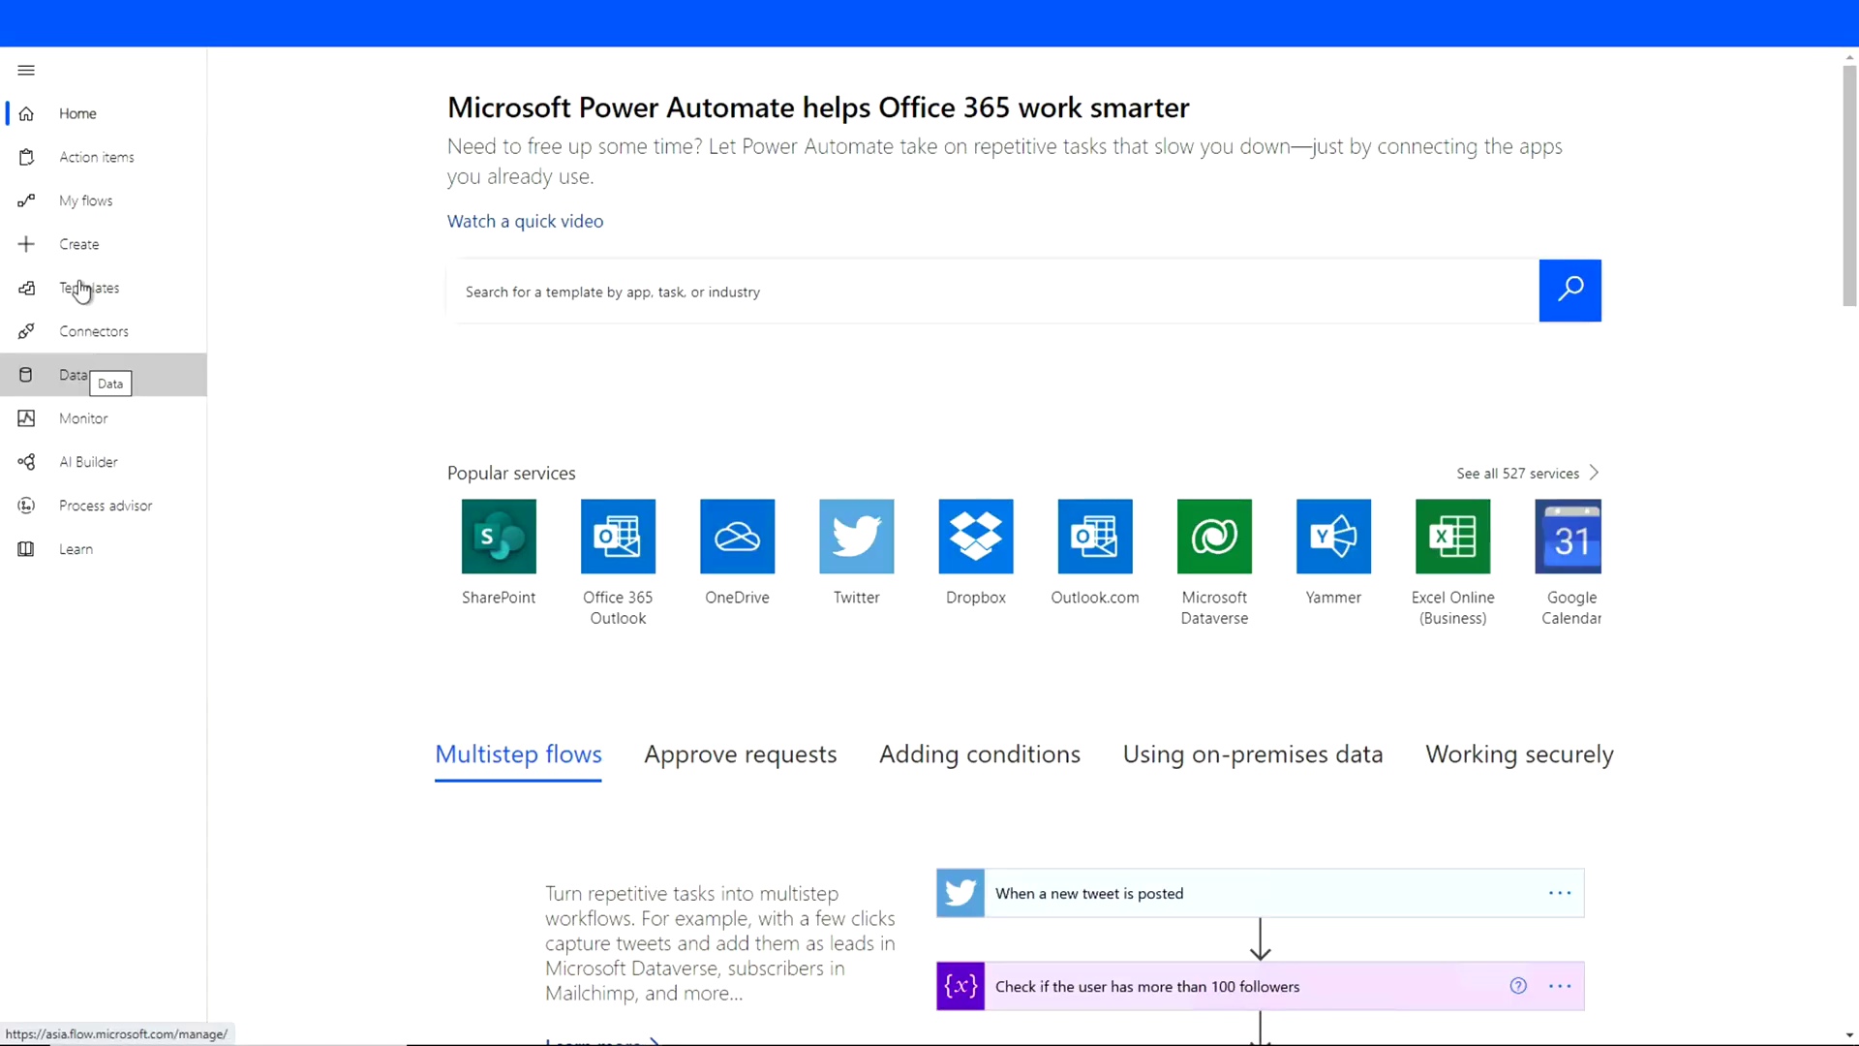
click(97, 205)
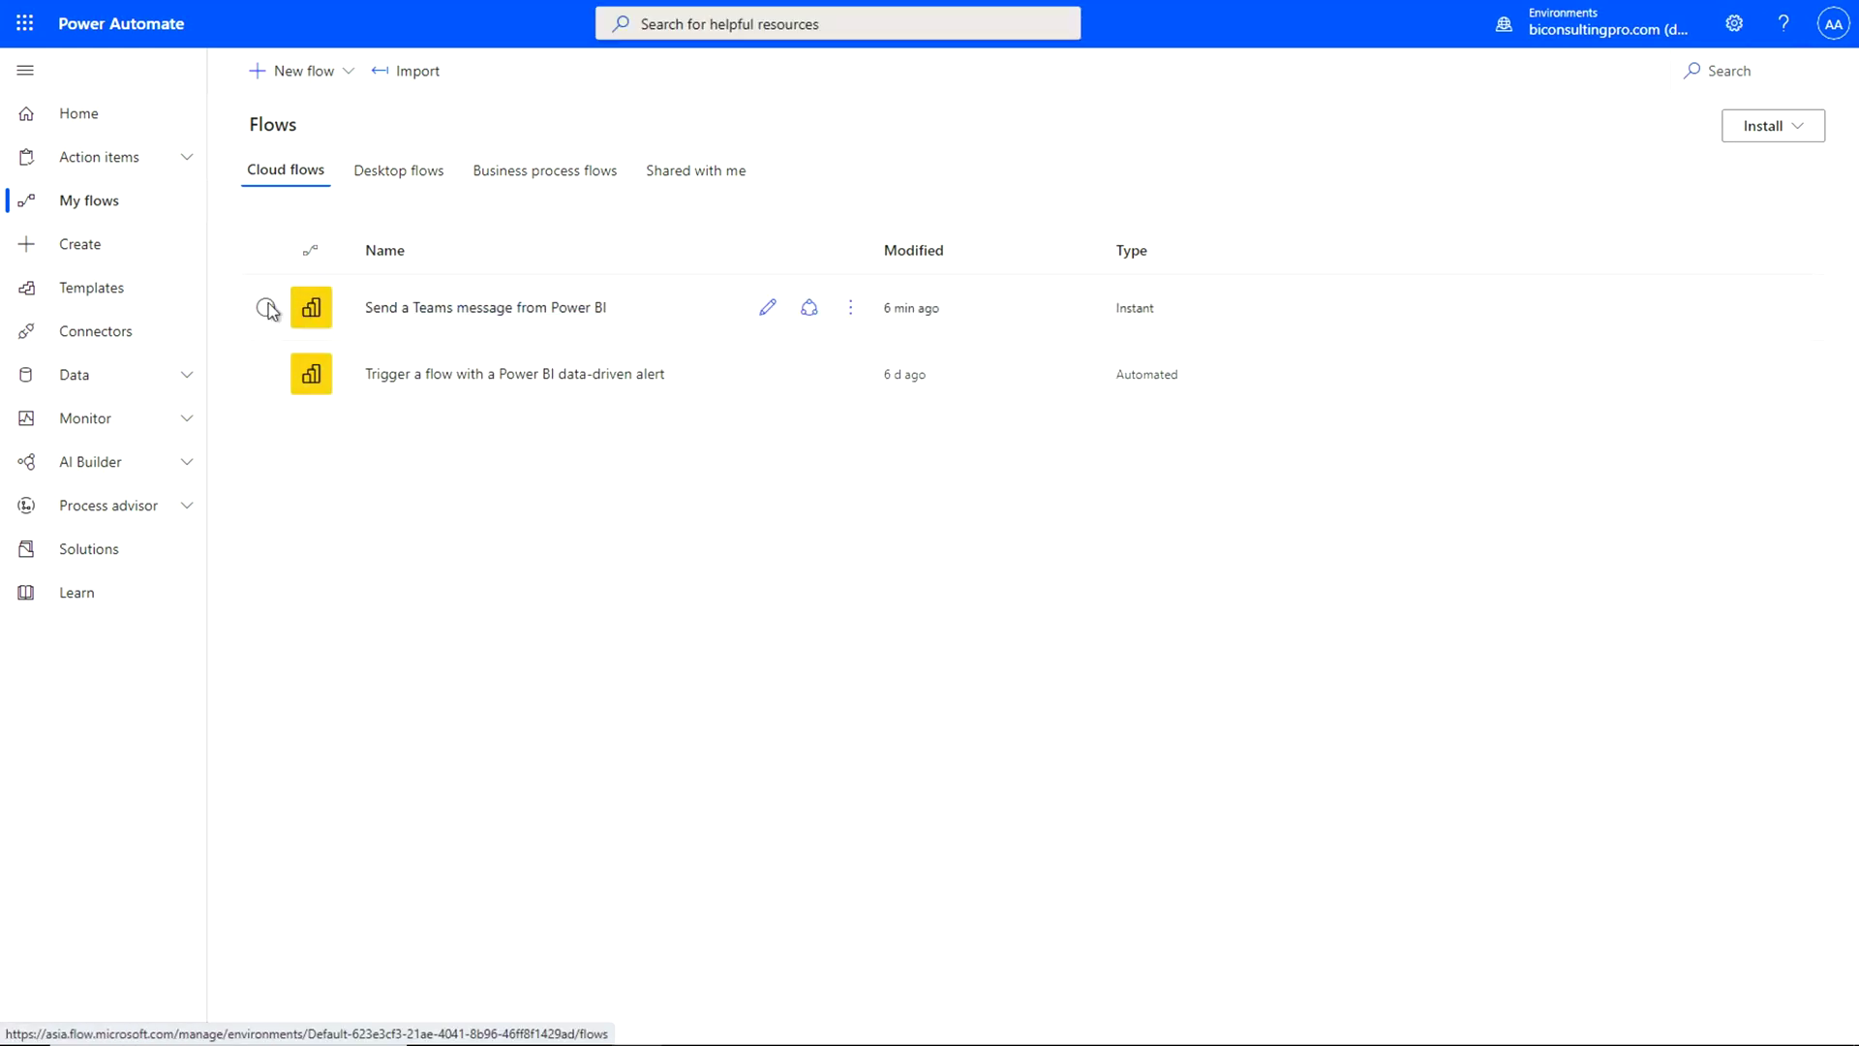
click(760, 310)
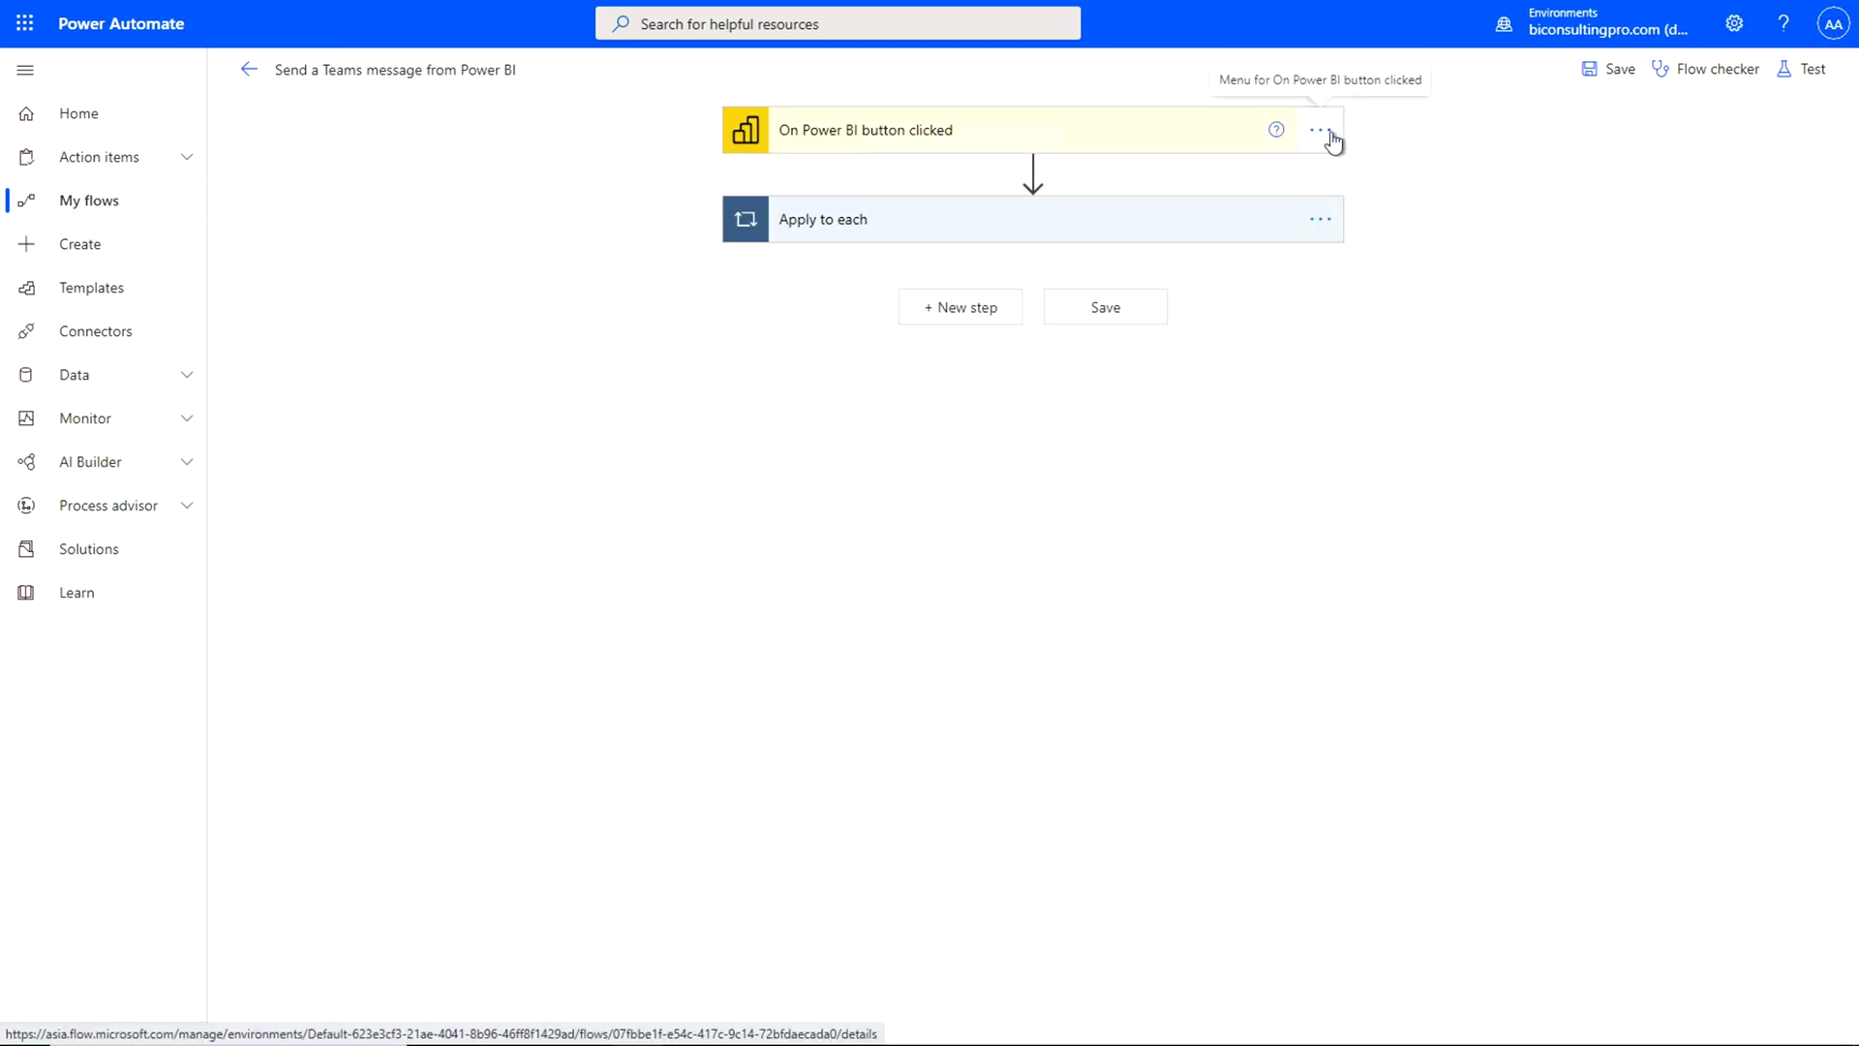
click(249, 72)
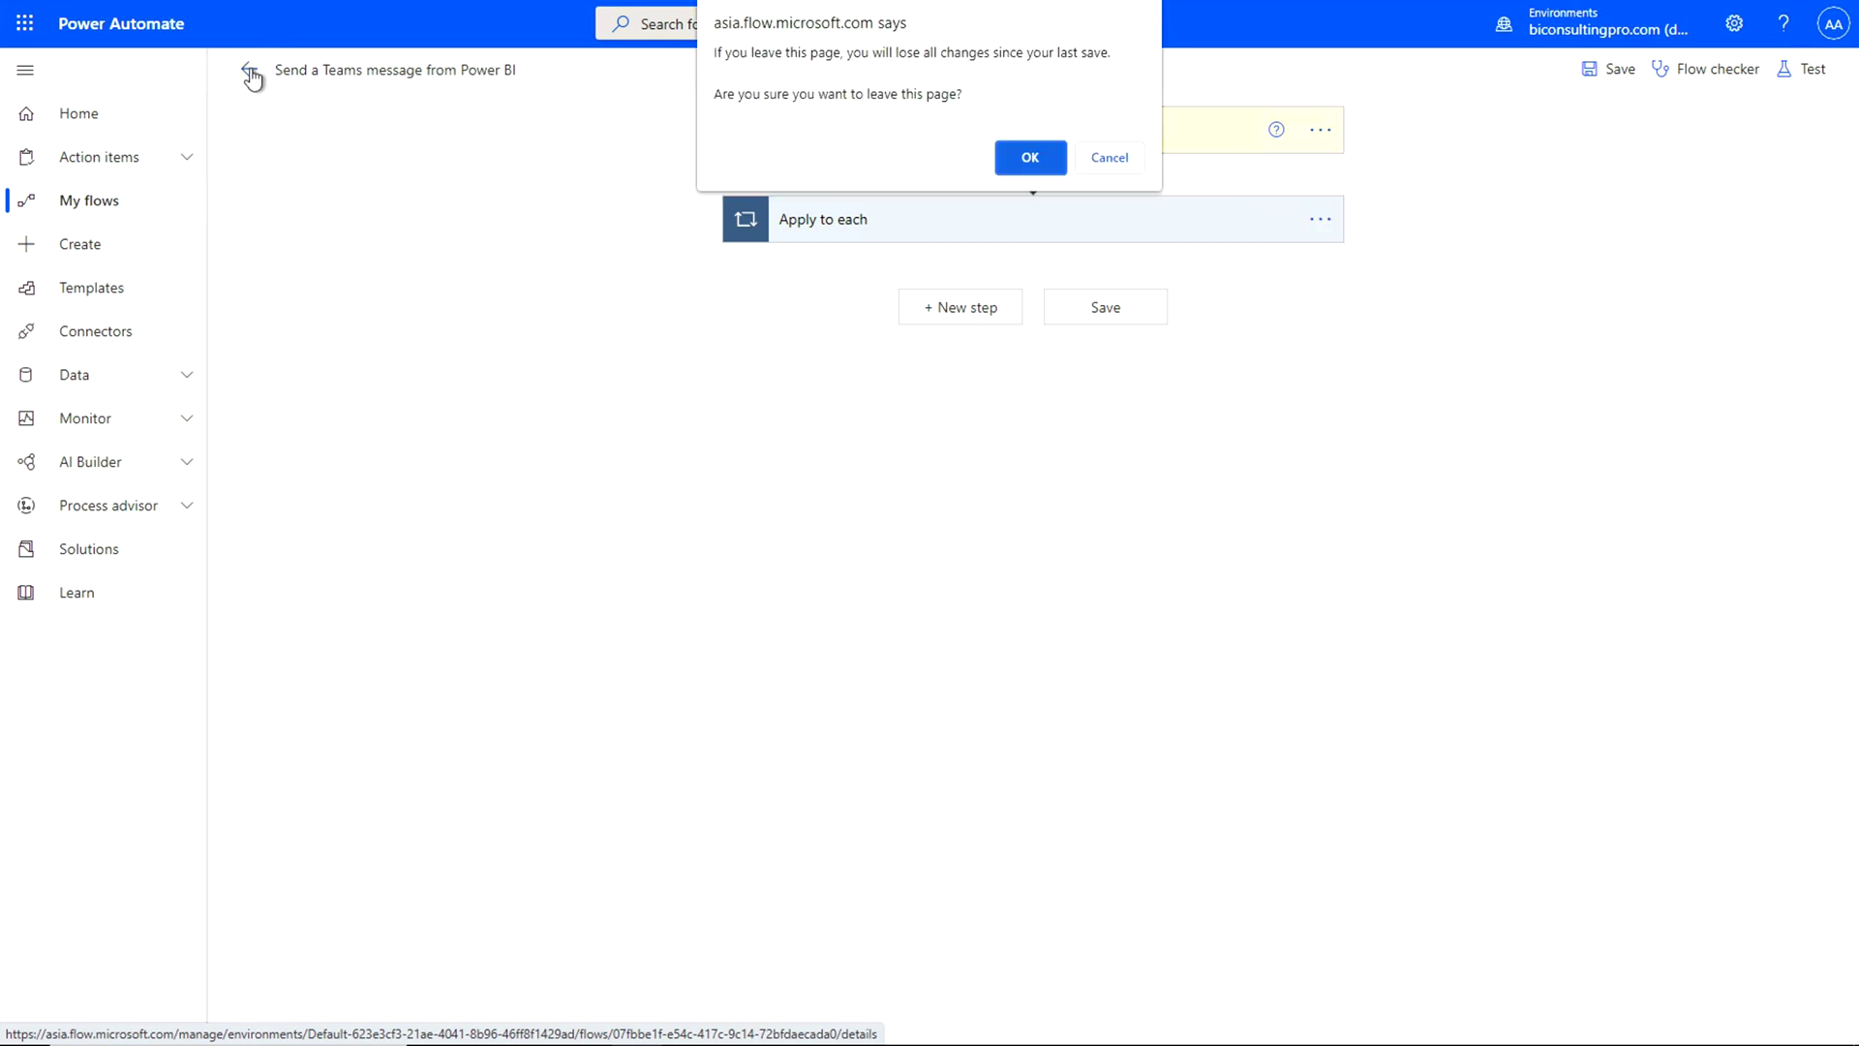
click(1029, 158)
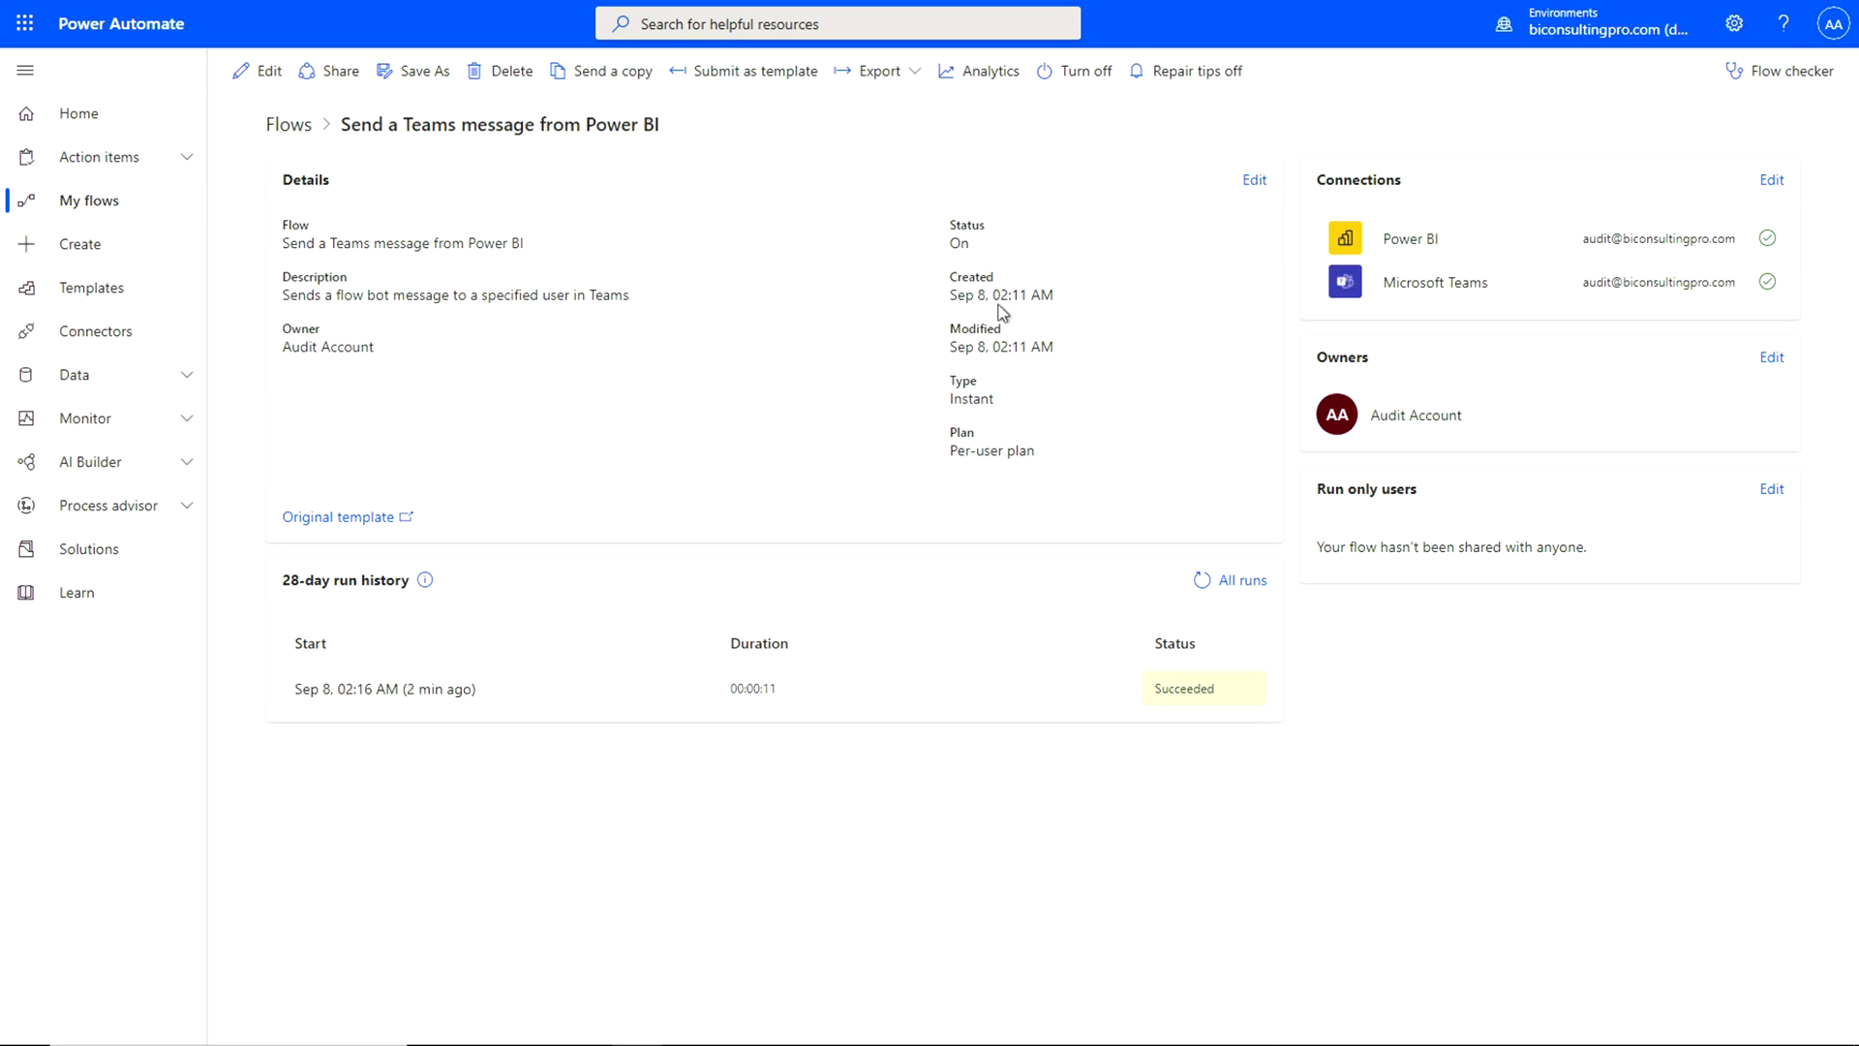
- Switch from Power Automate back to the Power BI service home page
click(26, 22)
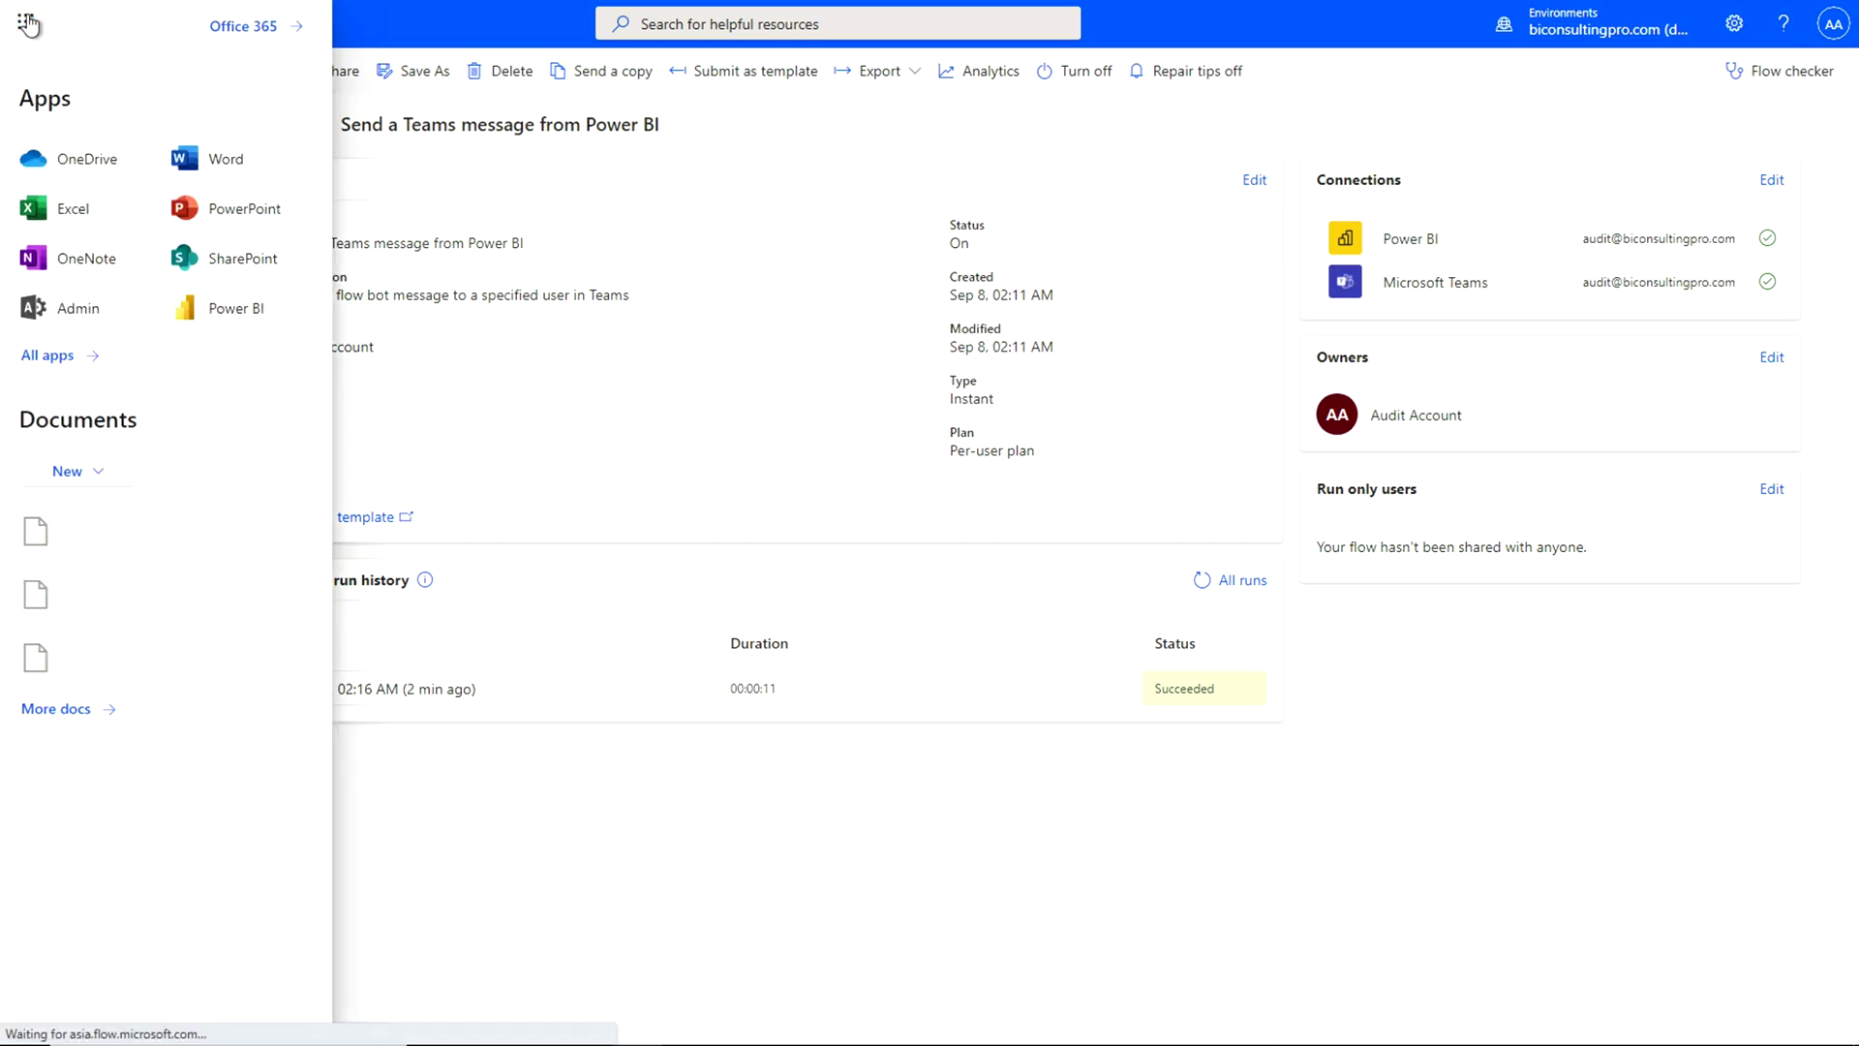
click(232, 320)
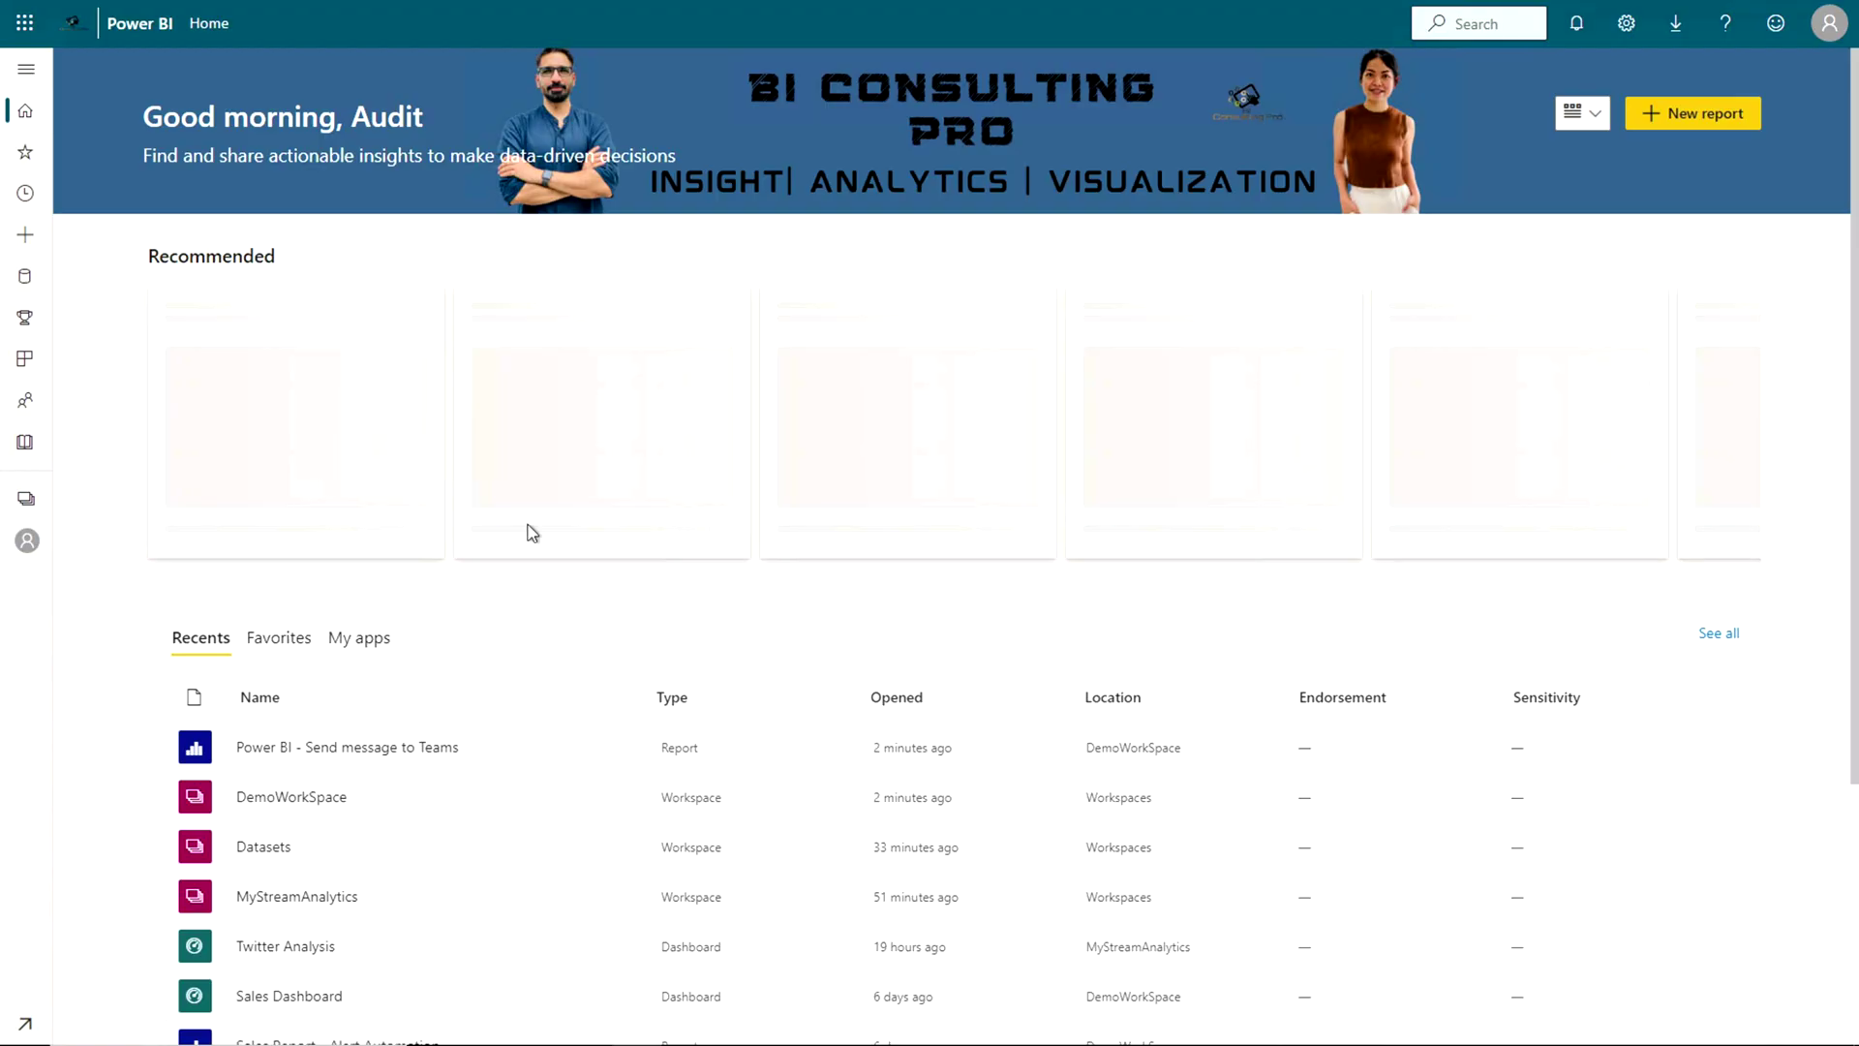